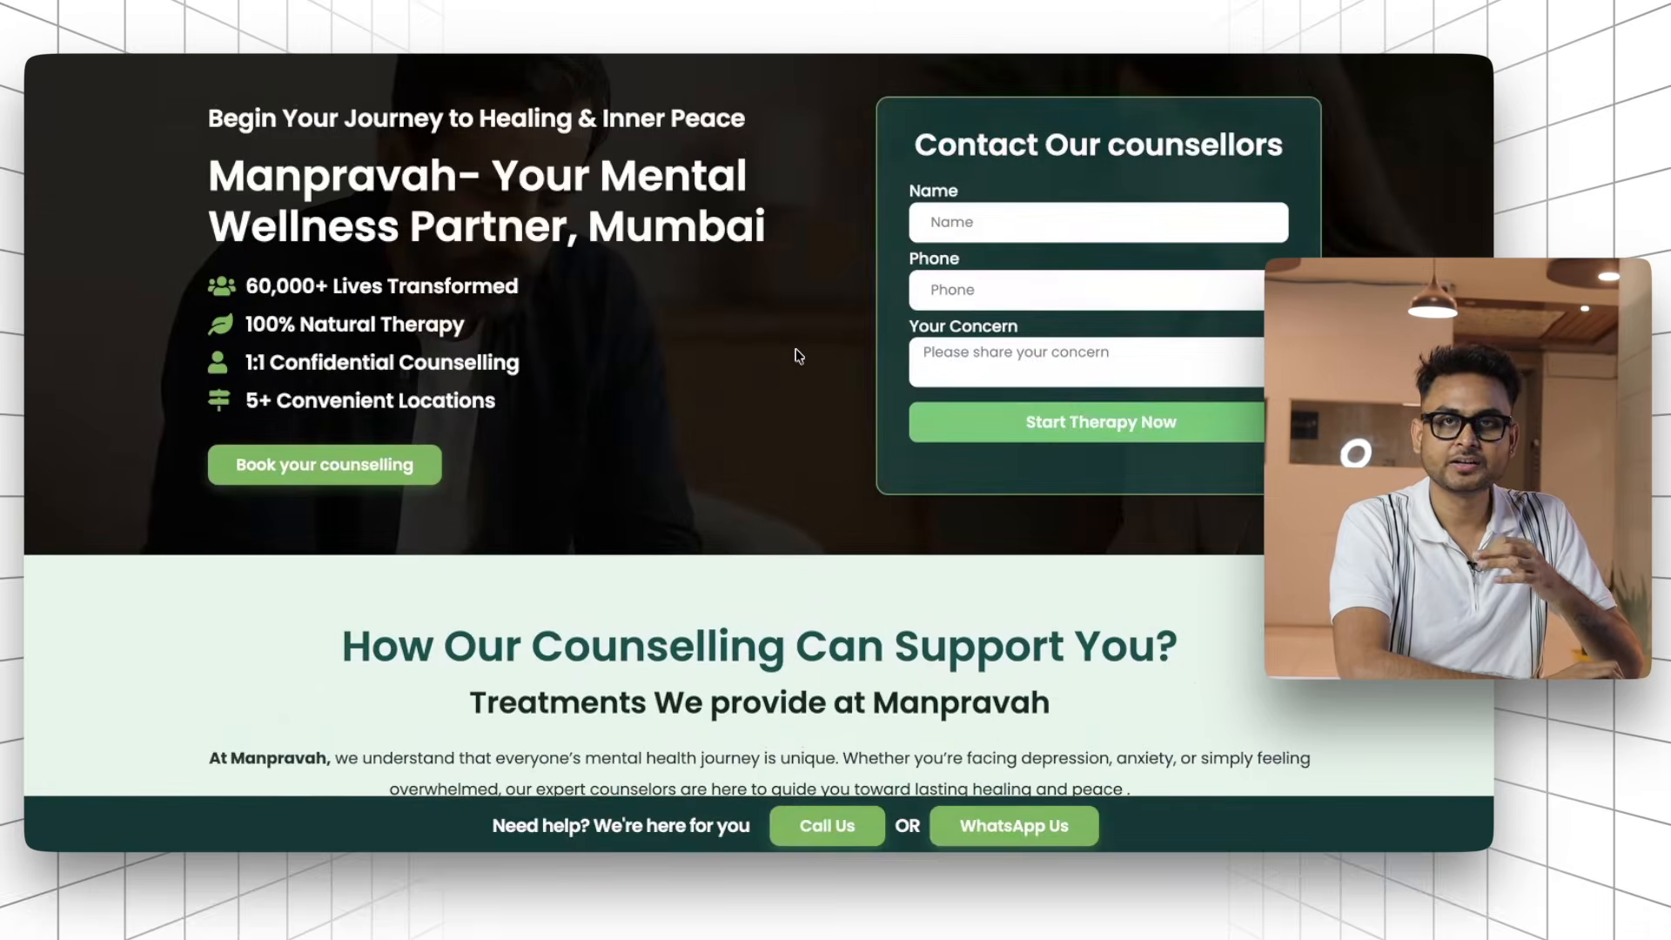
# Browse the Manpravah, TruGlow and Mister Hair reference landing pages, then check the reference list in the ChatGPT content prompt
pyautogui.scroll(-10, 796, 352)
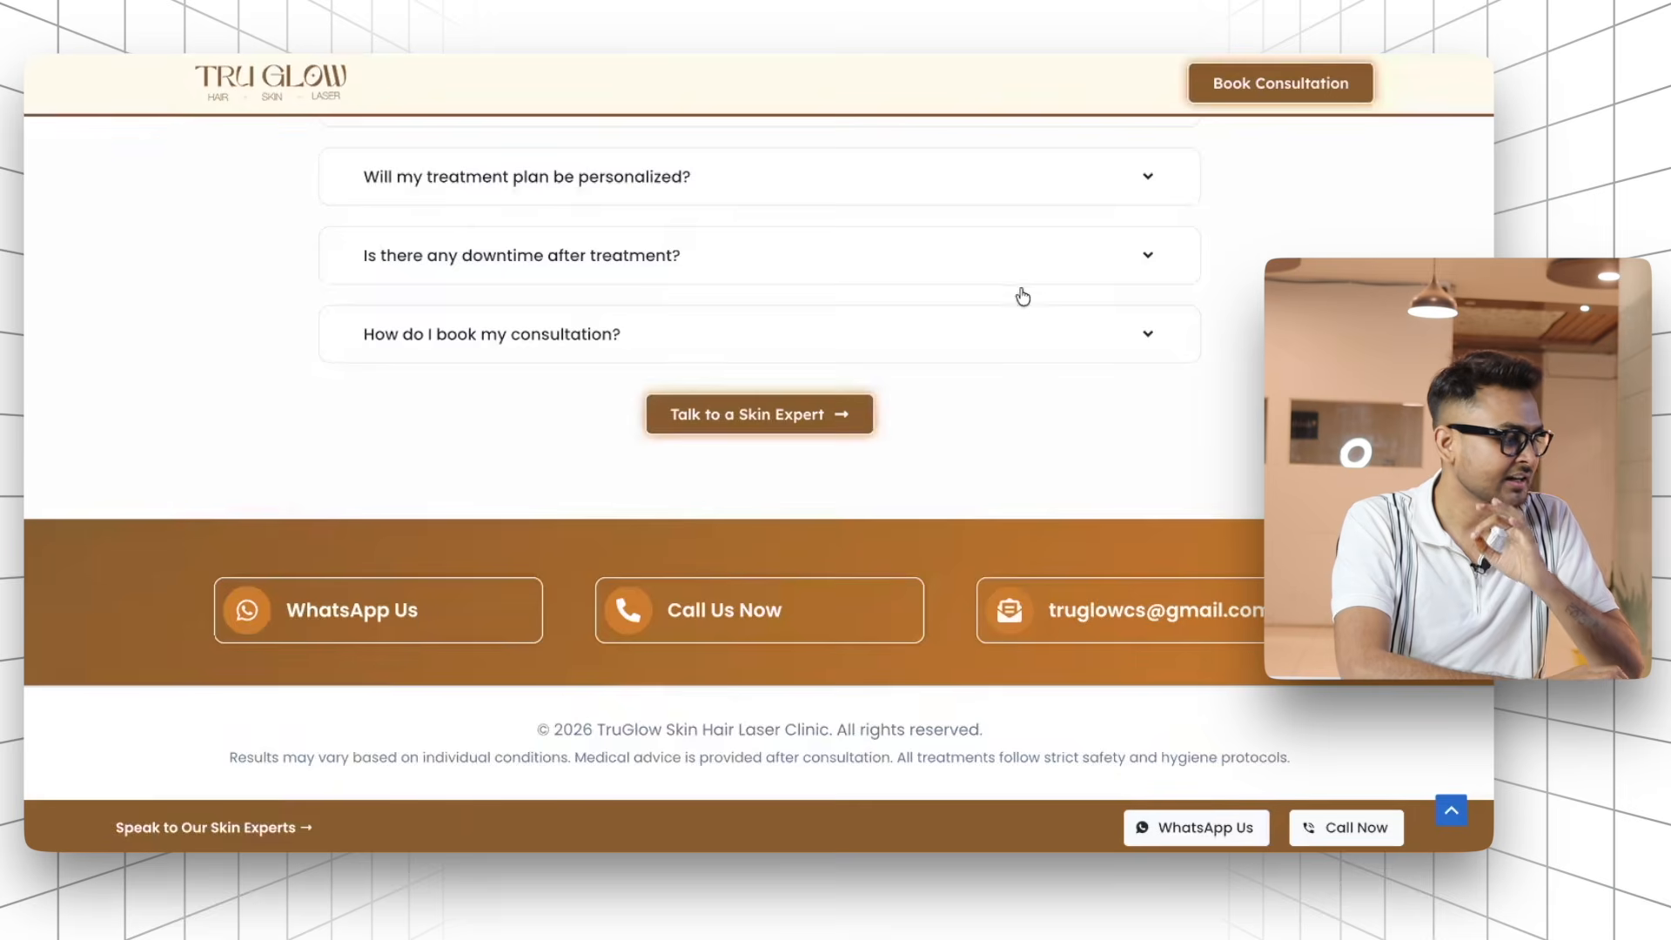
pyautogui.scroll(15, 1012, 306)
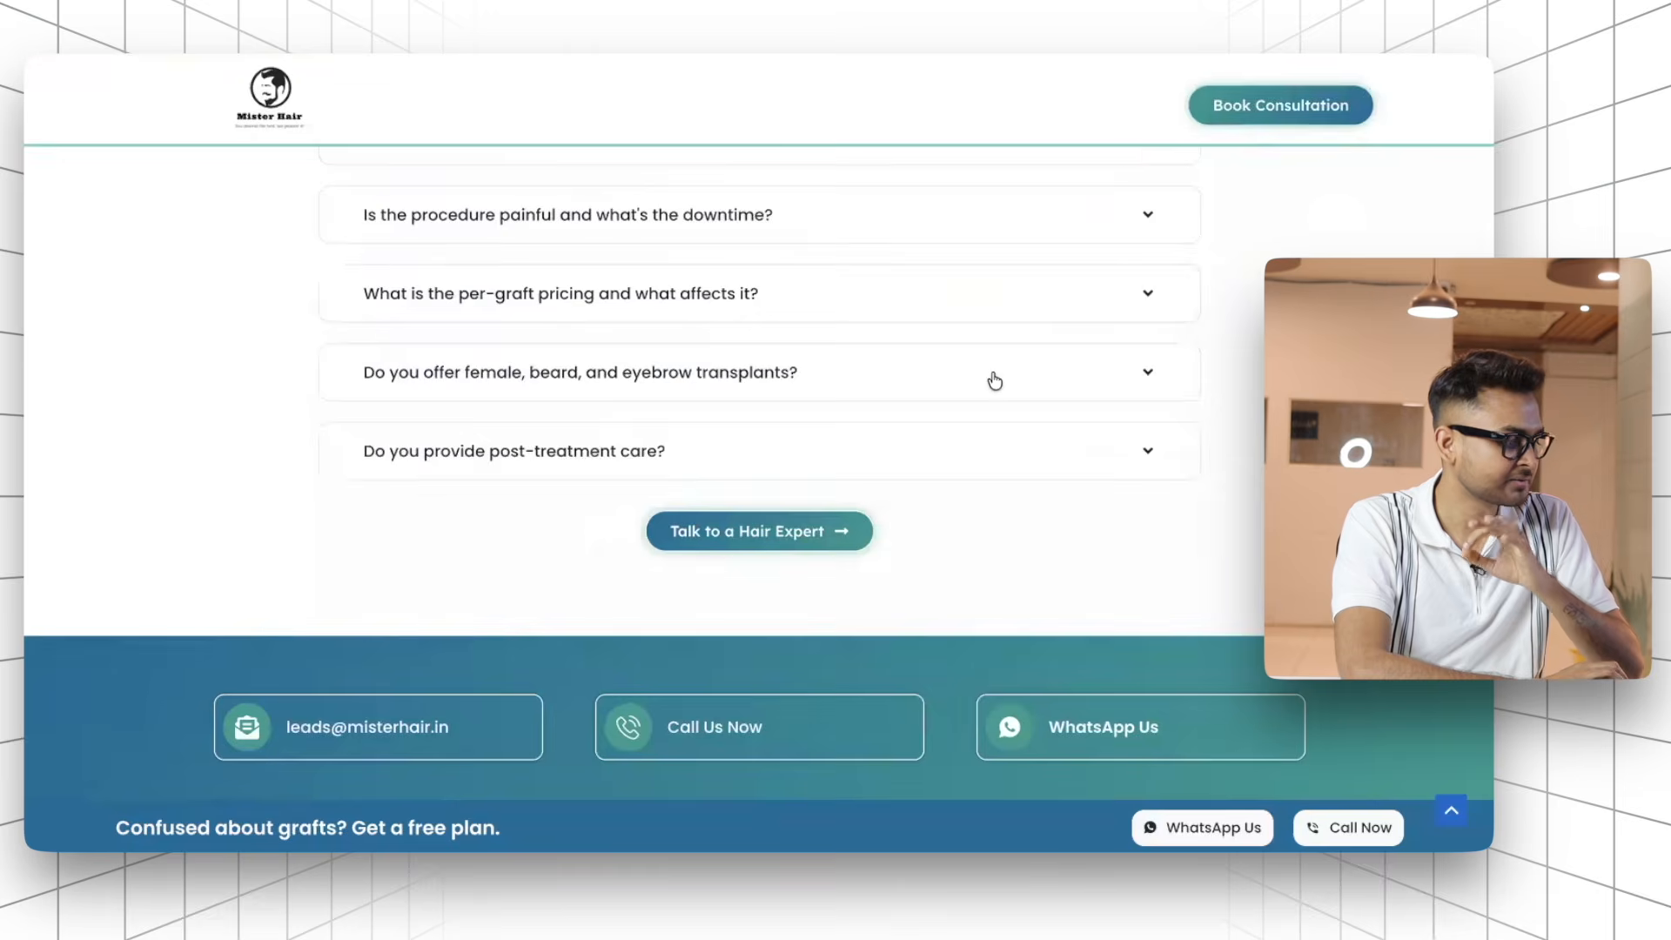
pyautogui.scroll(5, 993, 371)
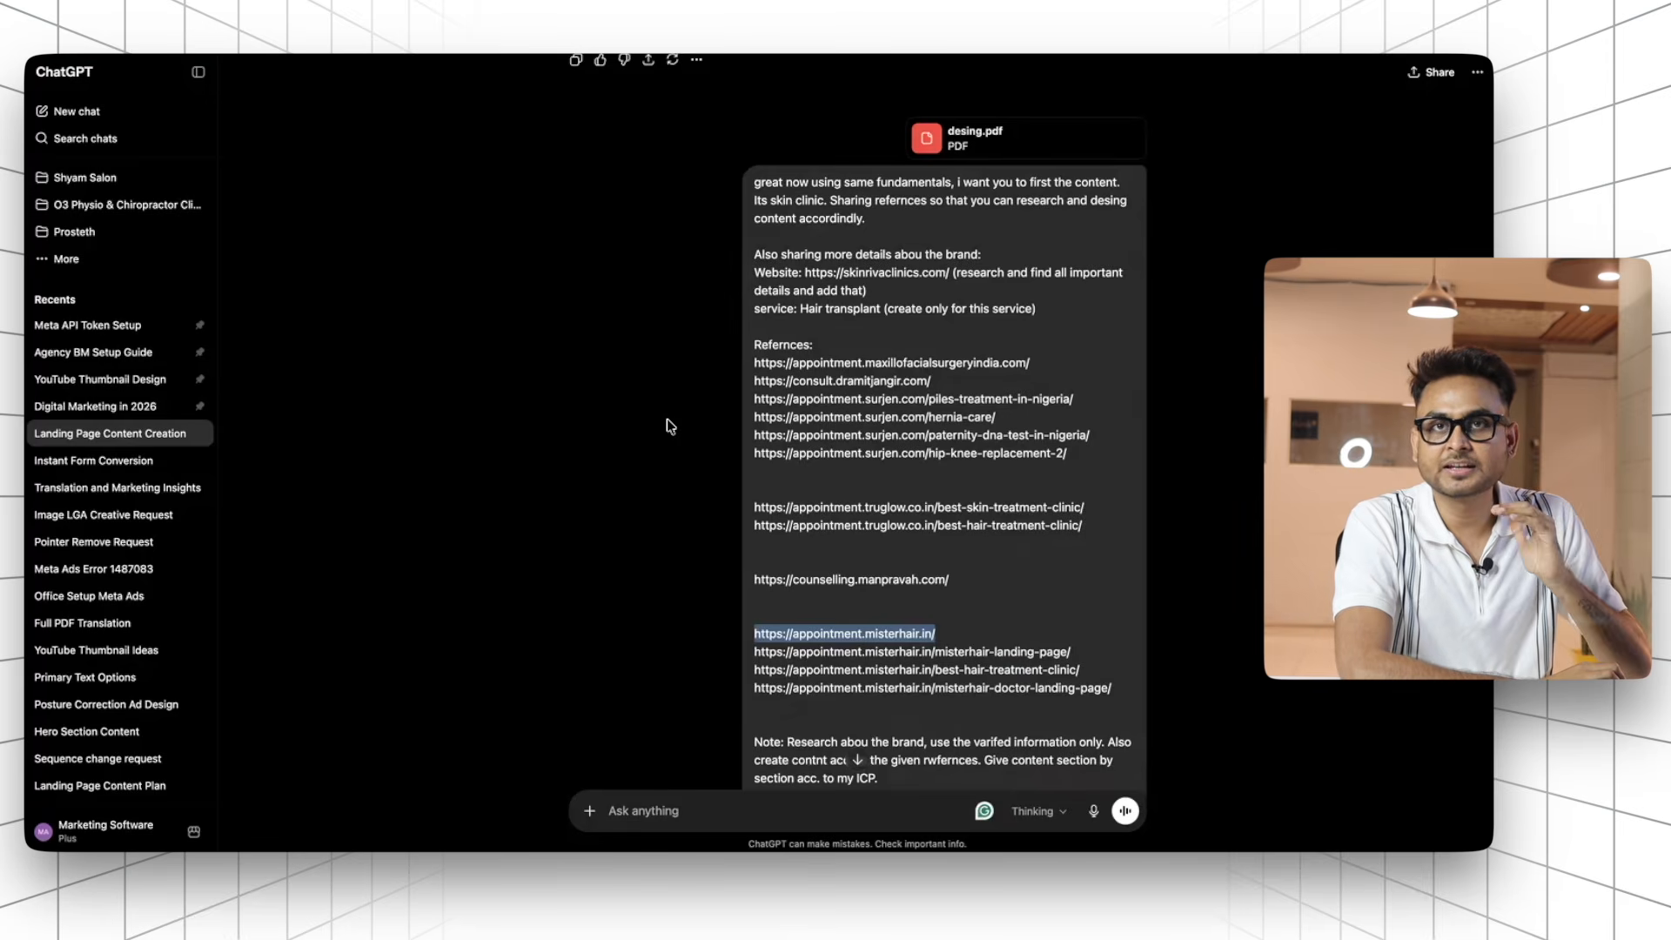
pyautogui.scroll(-1, 666, 420)
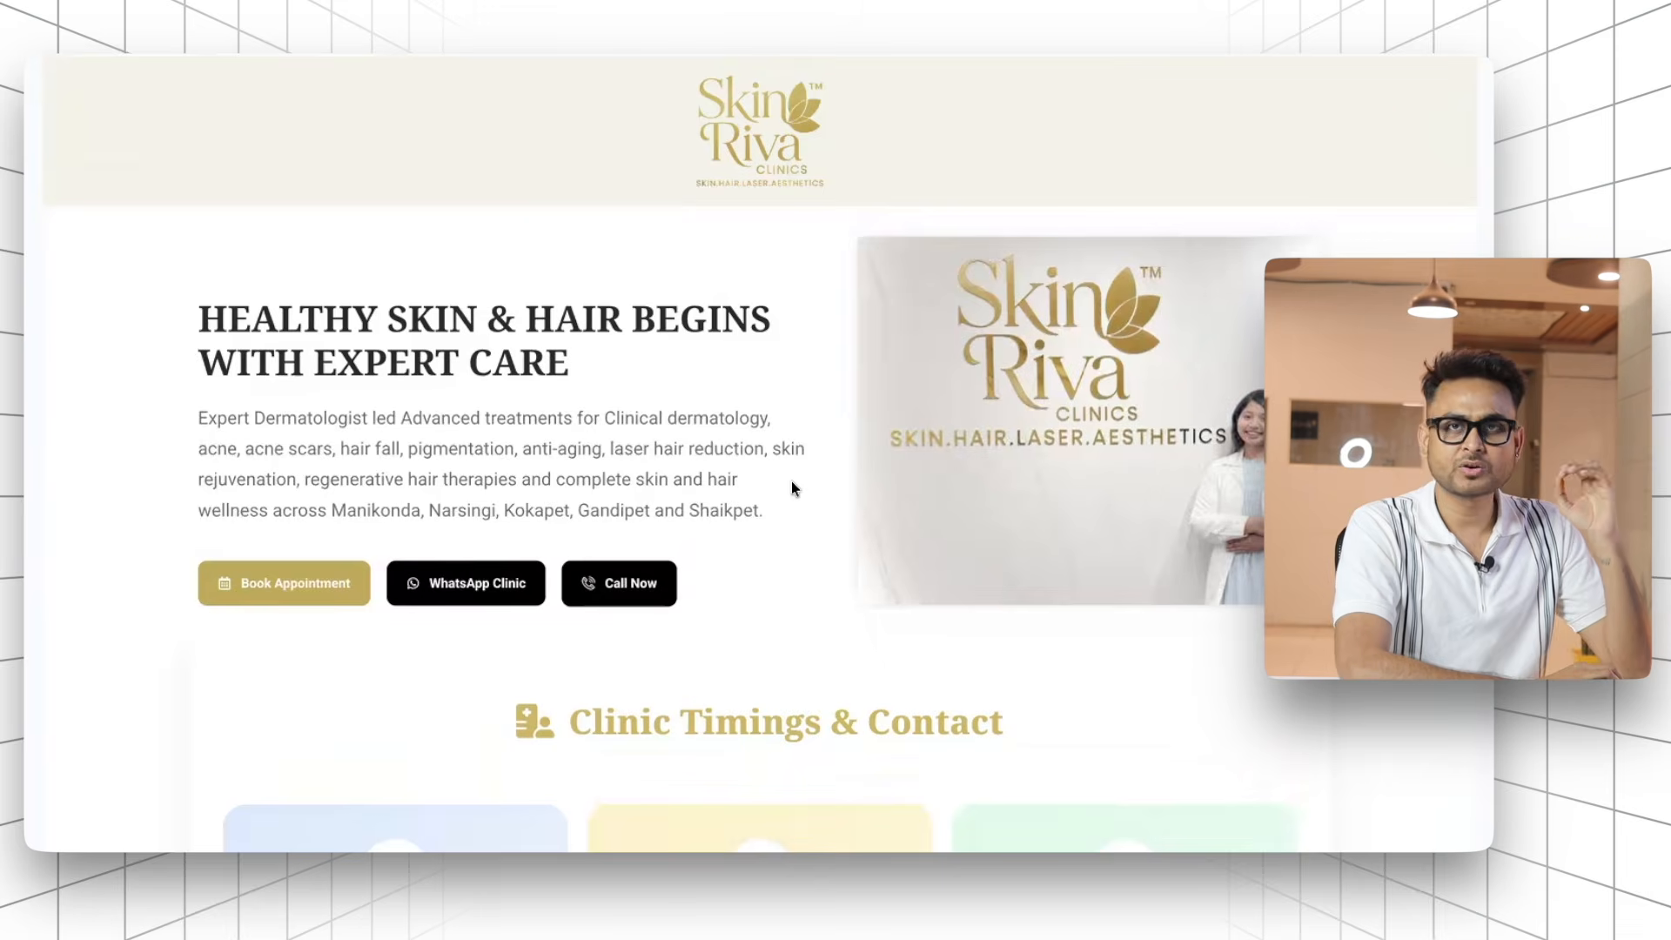
# Look through the Skin Riva Clinics website from the hero section to the dermatology care highlights and back
pyautogui.scroll(-3, 792, 484)
pyautogui.scroll(3, 792, 484)
pyautogui.scroll(-1, 792, 484)
pyautogui.scroll(-20, 792, 484)
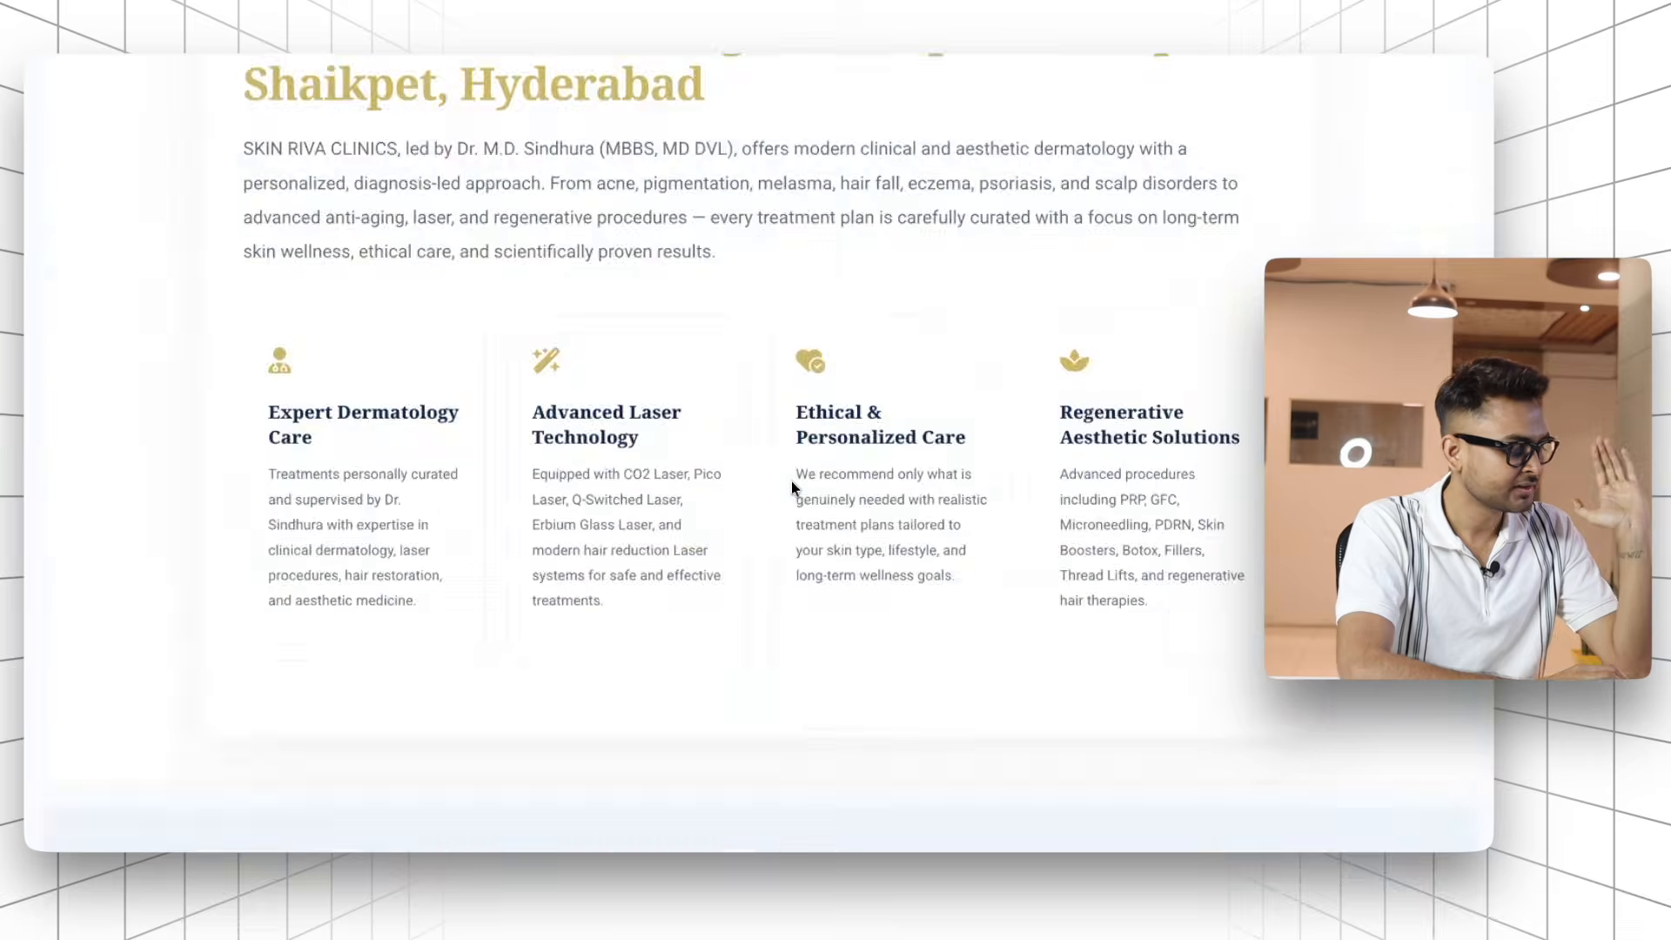
pyautogui.scroll(15, 791, 481)
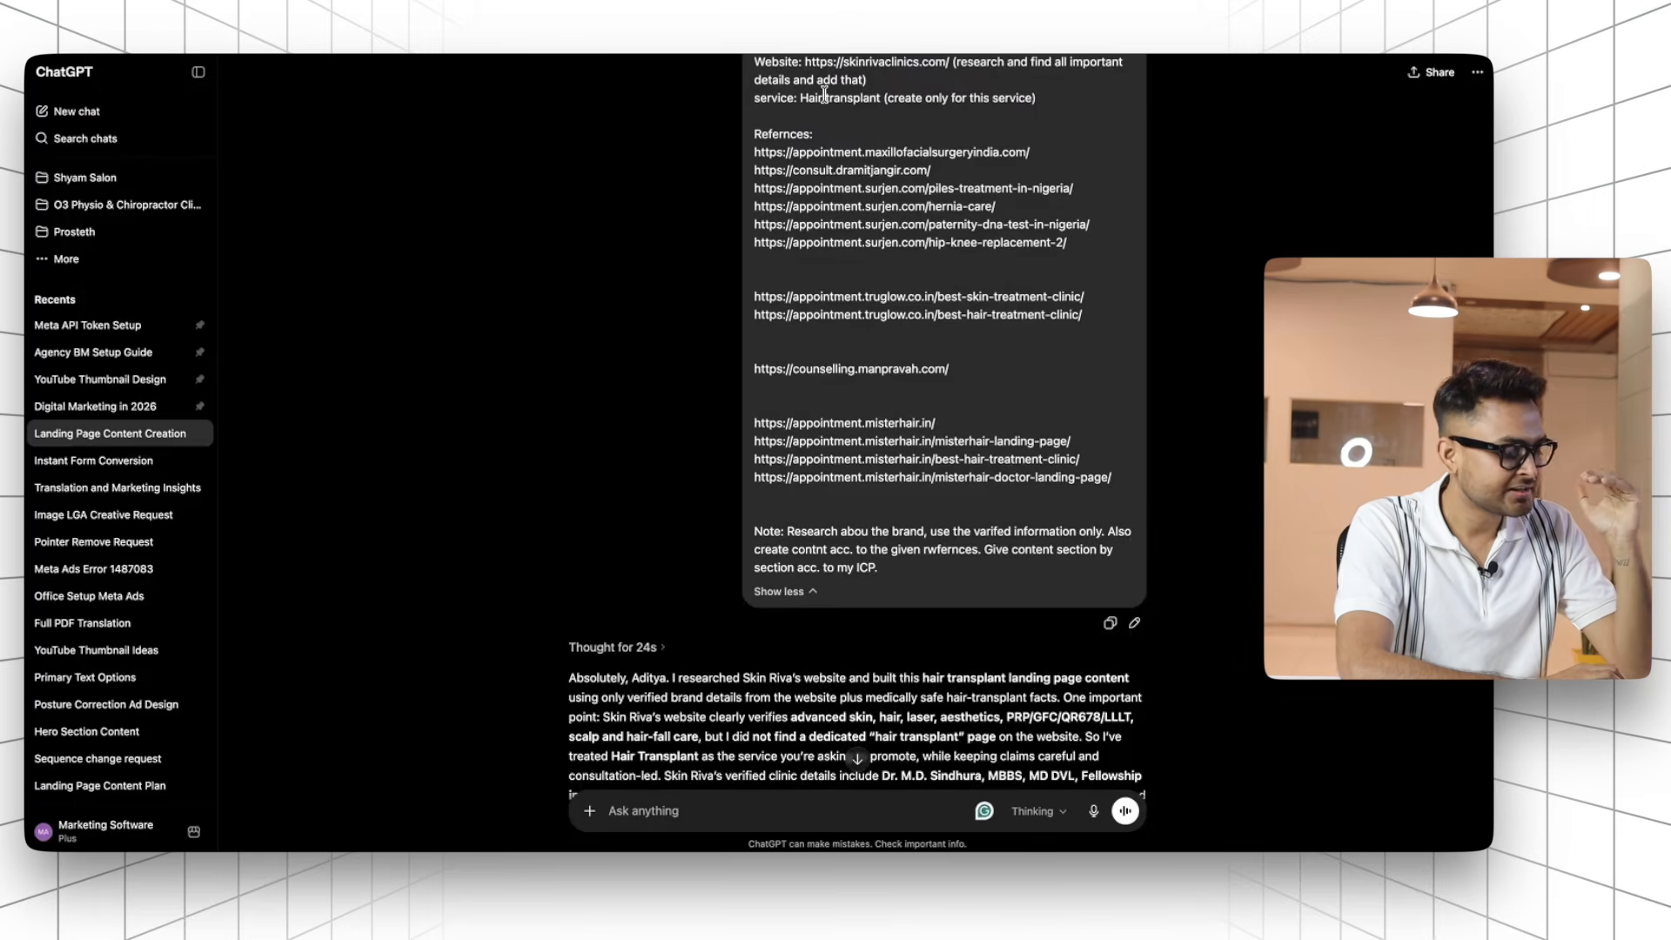
# Highlight the website, service, reference links and note in the ChatGPT landing page prompt
pyautogui.moveTo(753, 61); pyautogui.dragTo(890, 562)
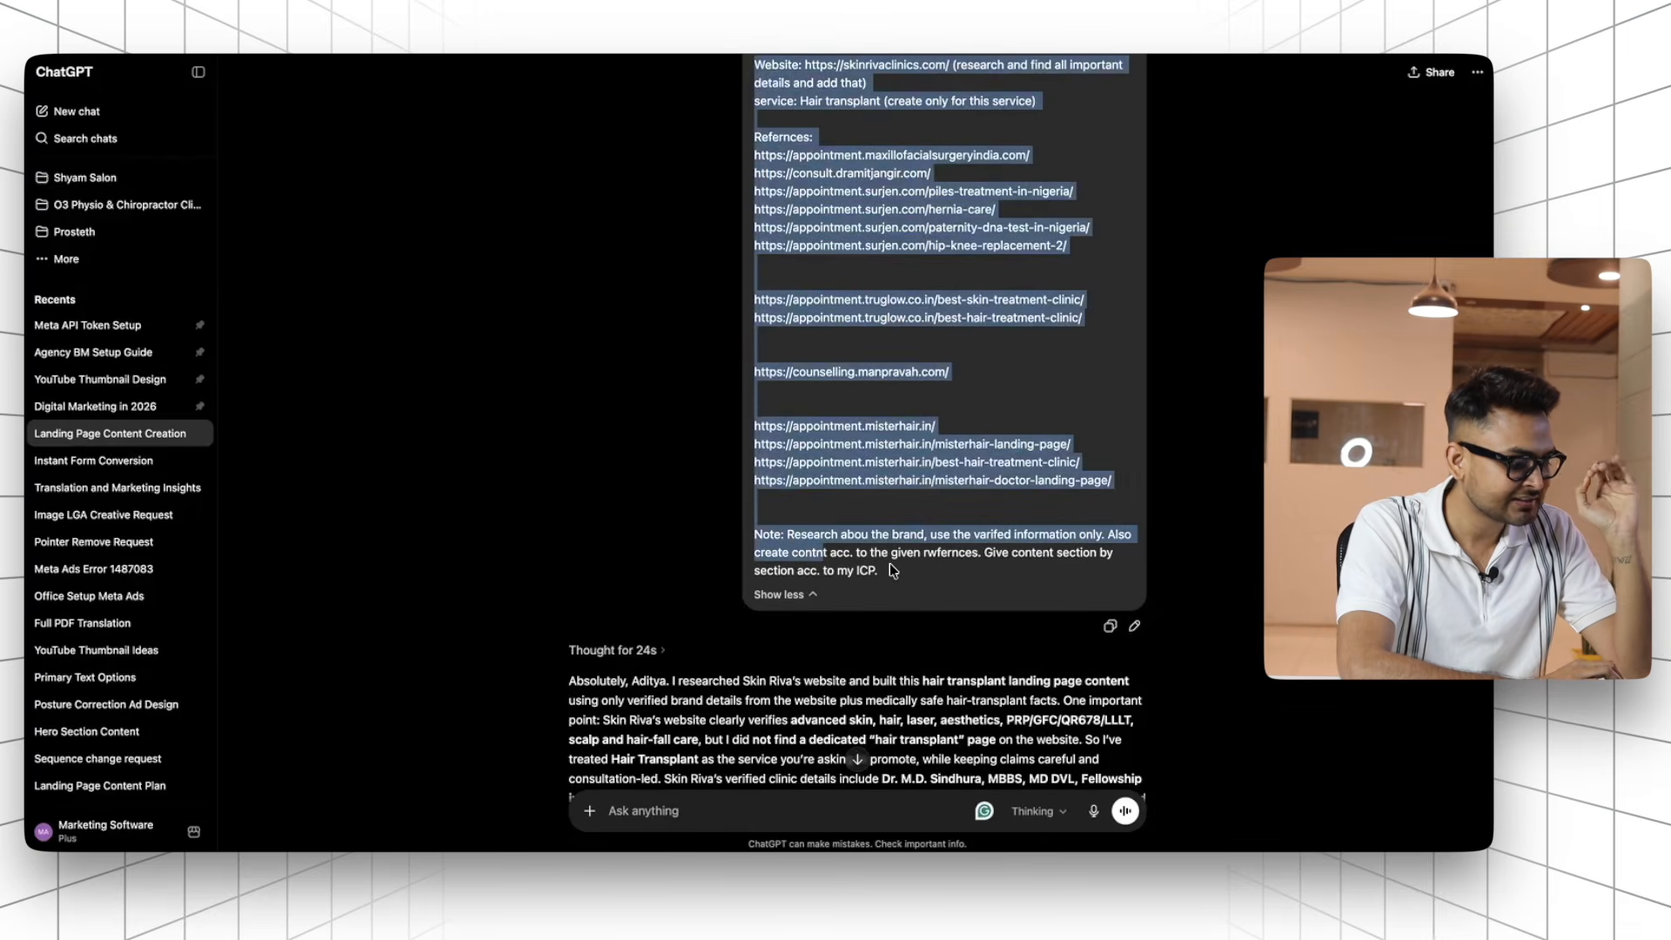
pyautogui.click(889, 563)
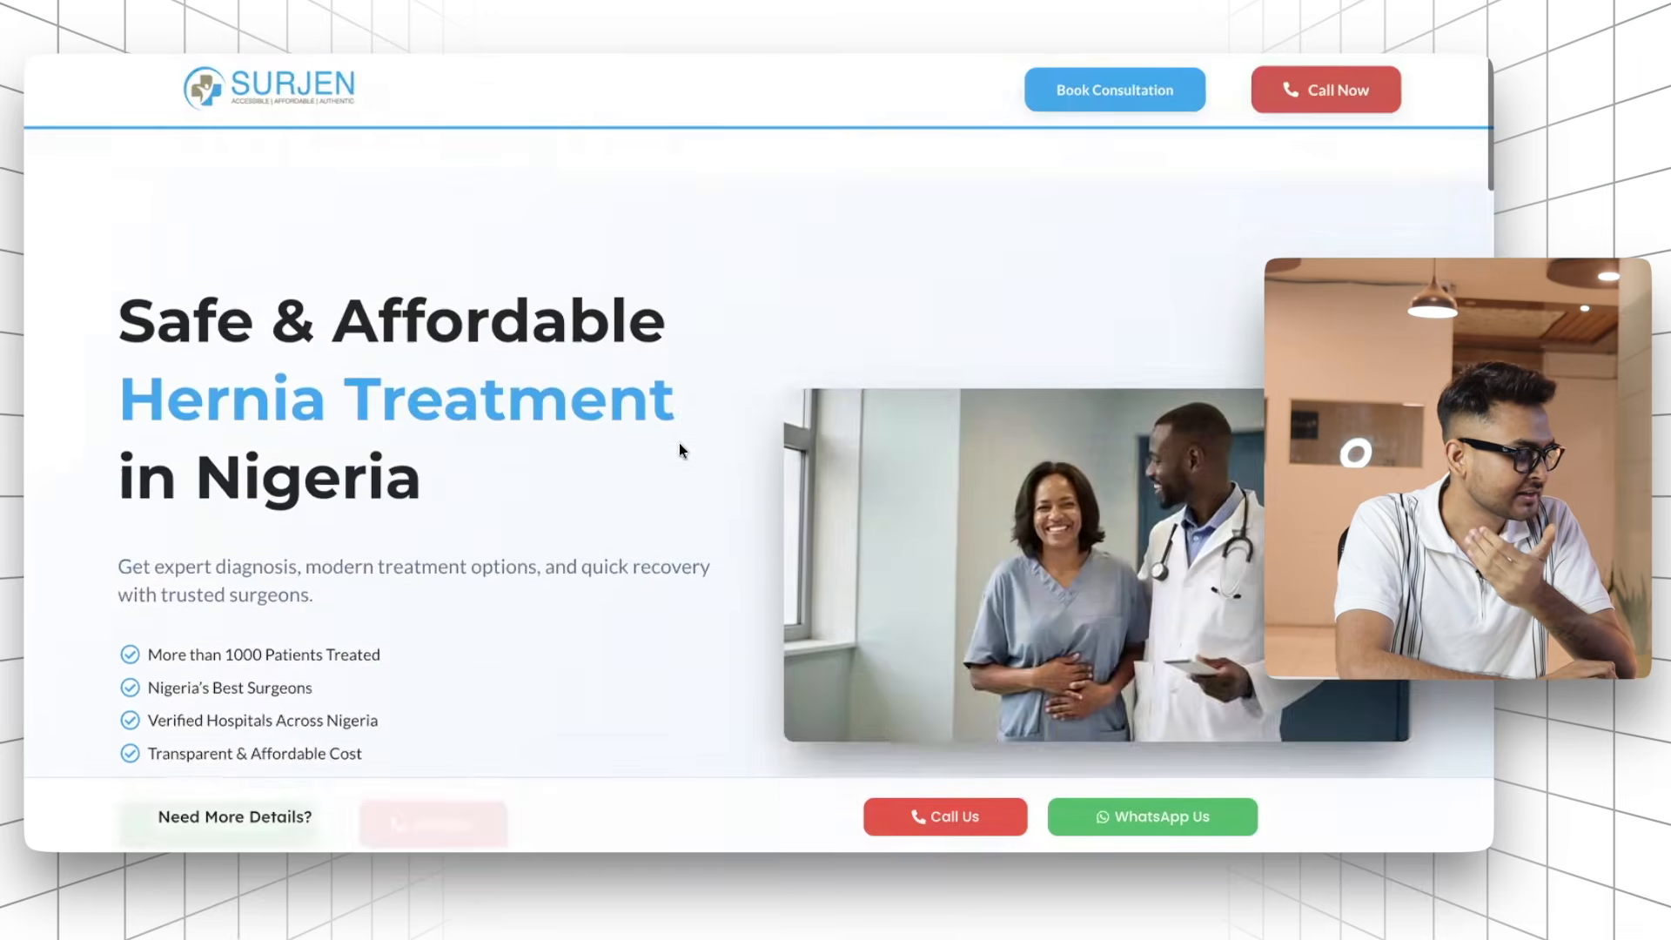
# Examine the layout of the Surjen hernia treatment page and the Manpravah counselling page
pyautogui.scroll(-1, 679, 450)
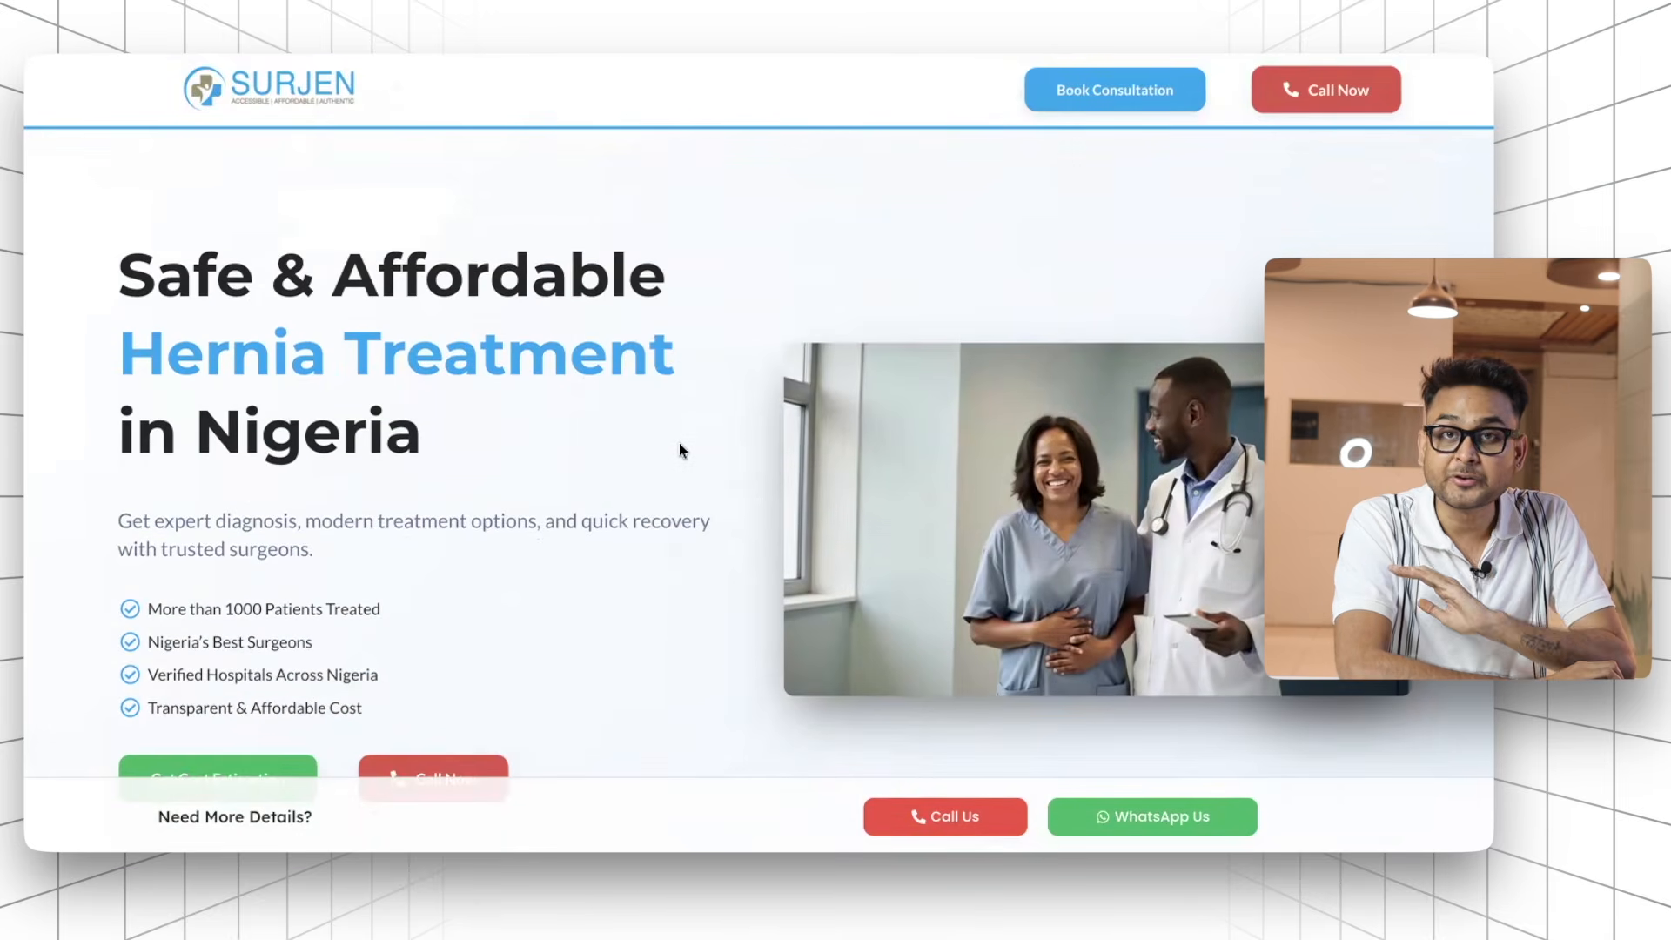
pyautogui.scroll(-15, 679, 442)
pyautogui.scroll(2, 679, 442)
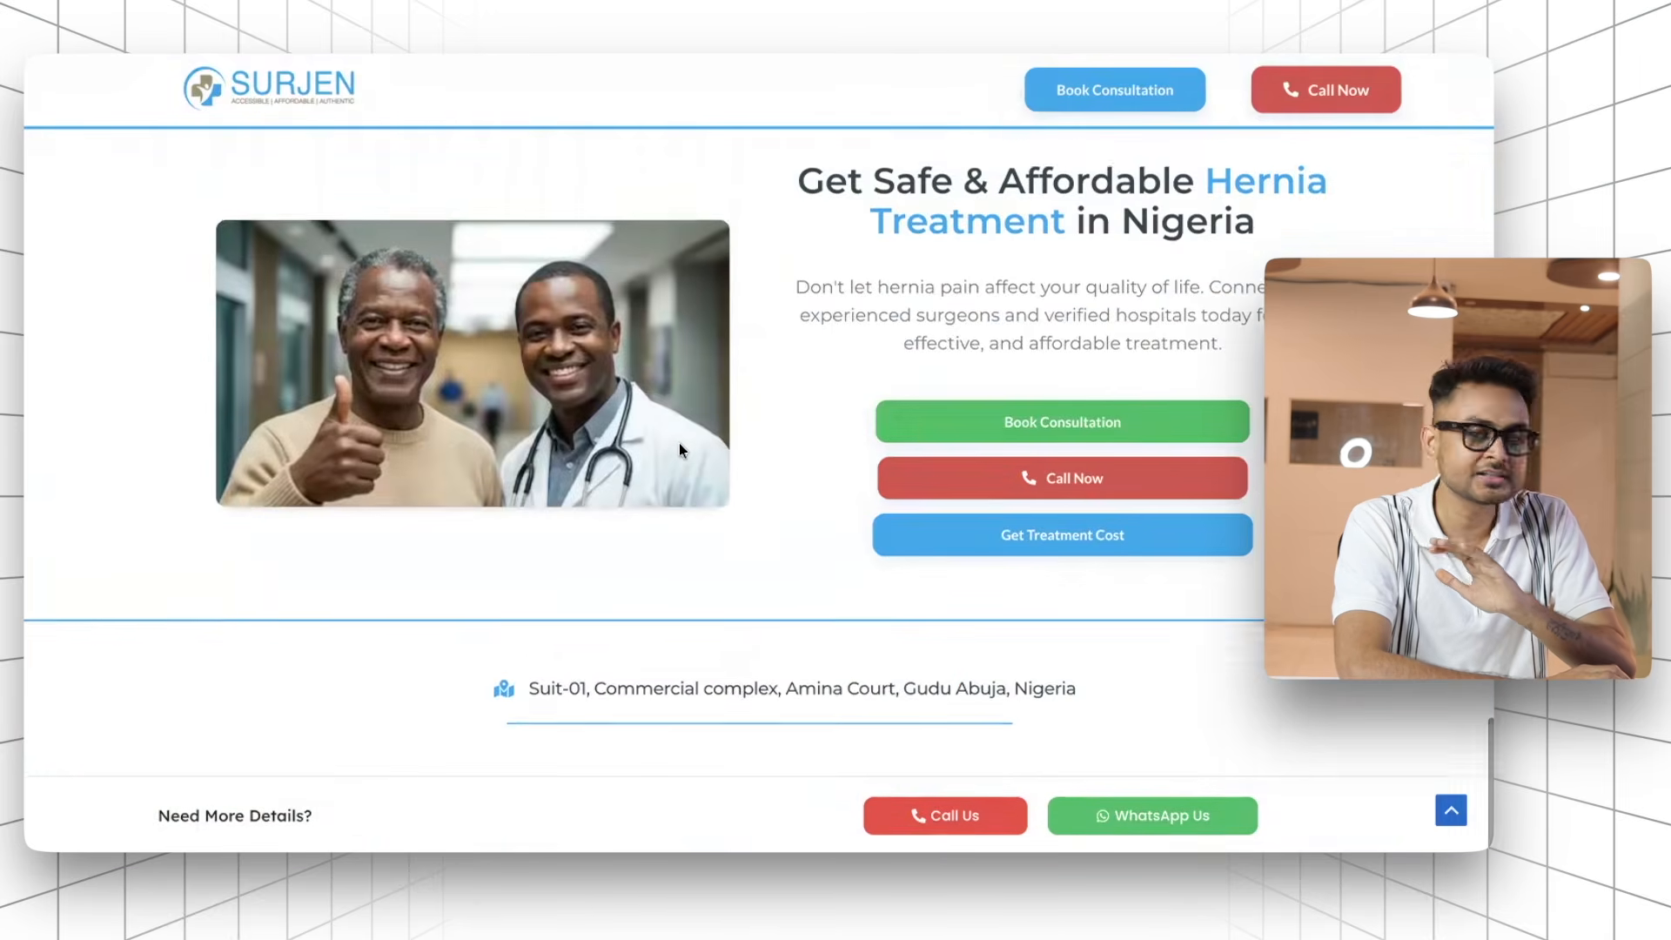
pyautogui.scroll(-5, 680, 445)
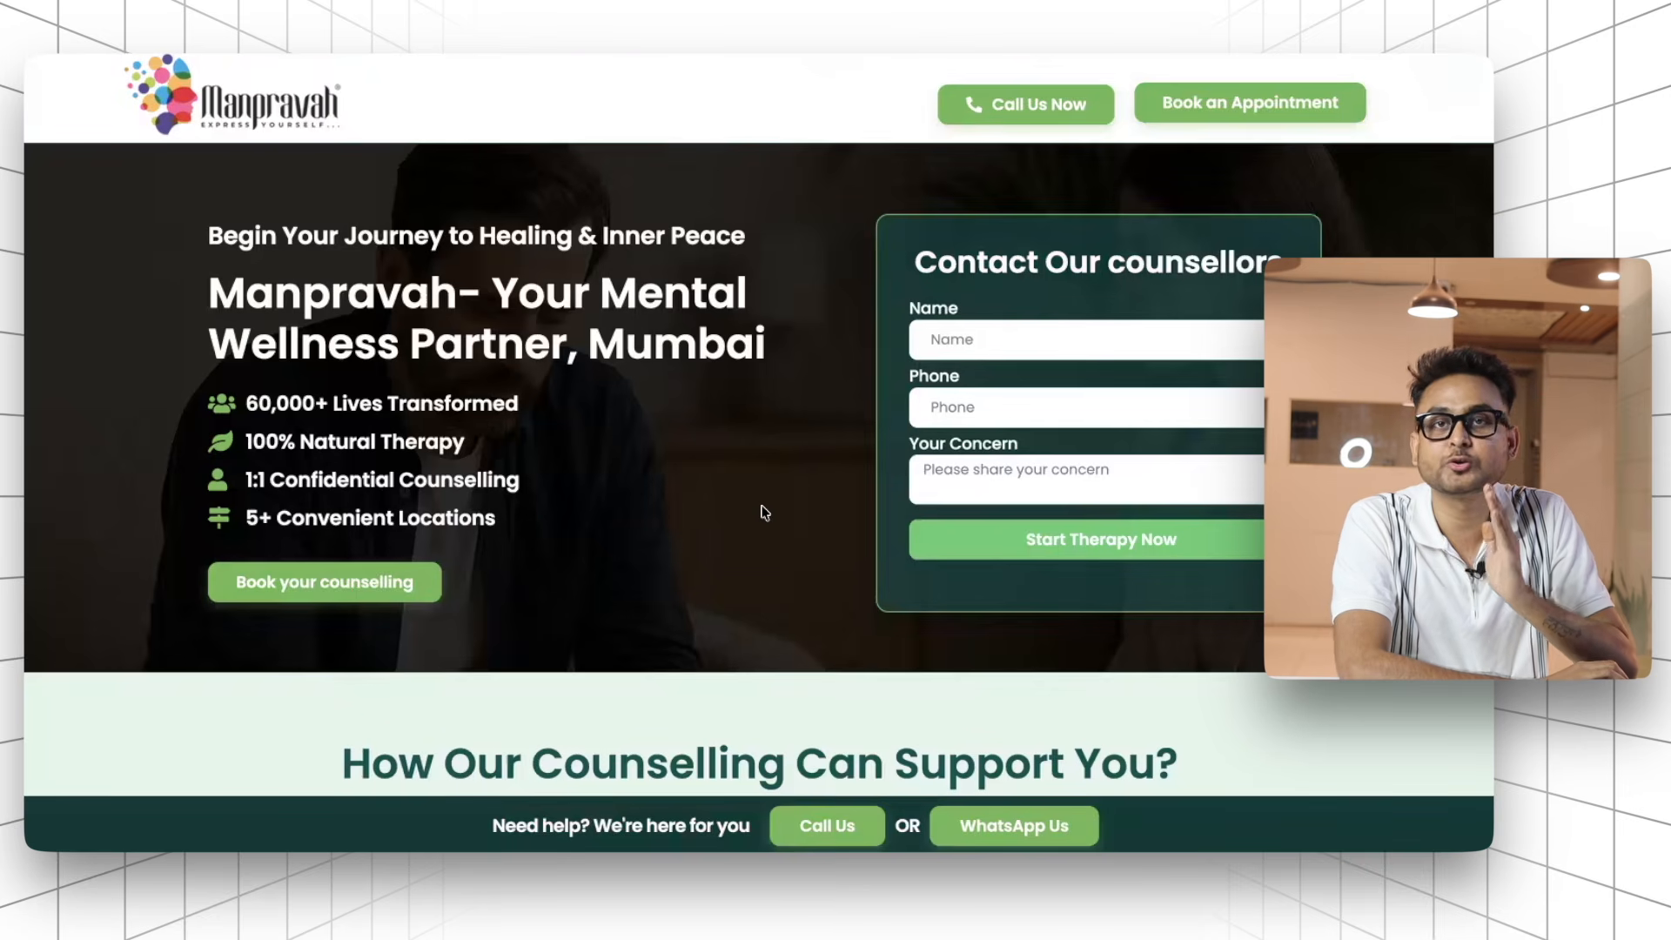
pyautogui.scroll(-20, 764, 512)
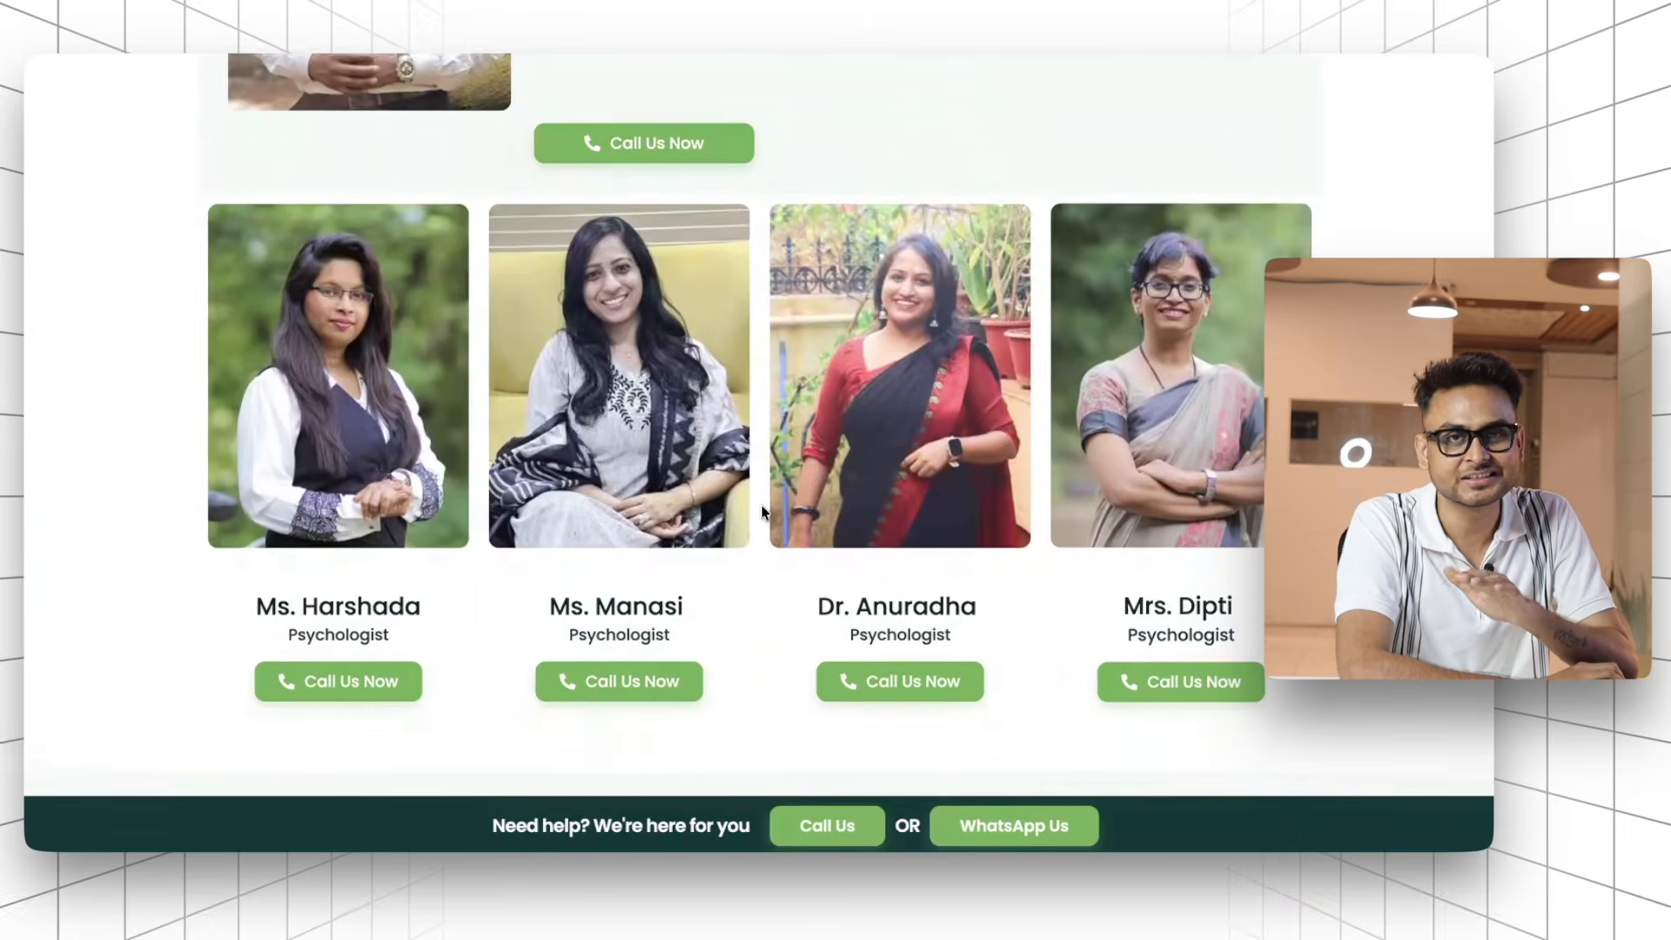
pyautogui.press('Home')
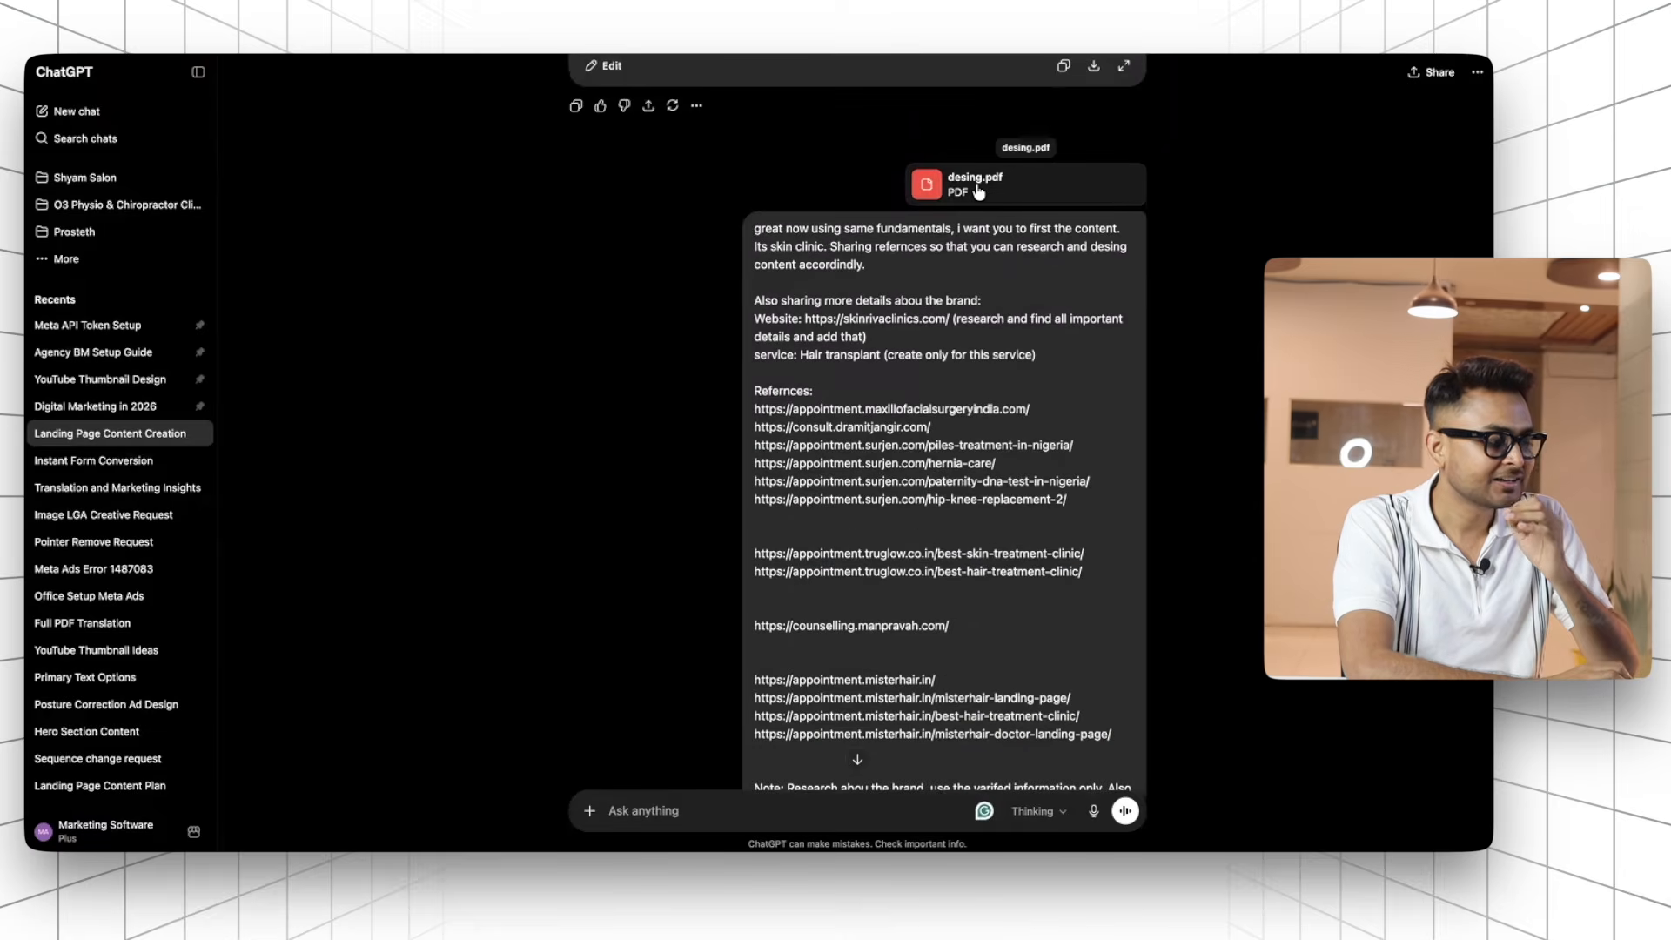
# Preview the desing.pdf attachment in the ChatGPT conversation, look through its page layout and close it
pyautogui.click(978, 189)
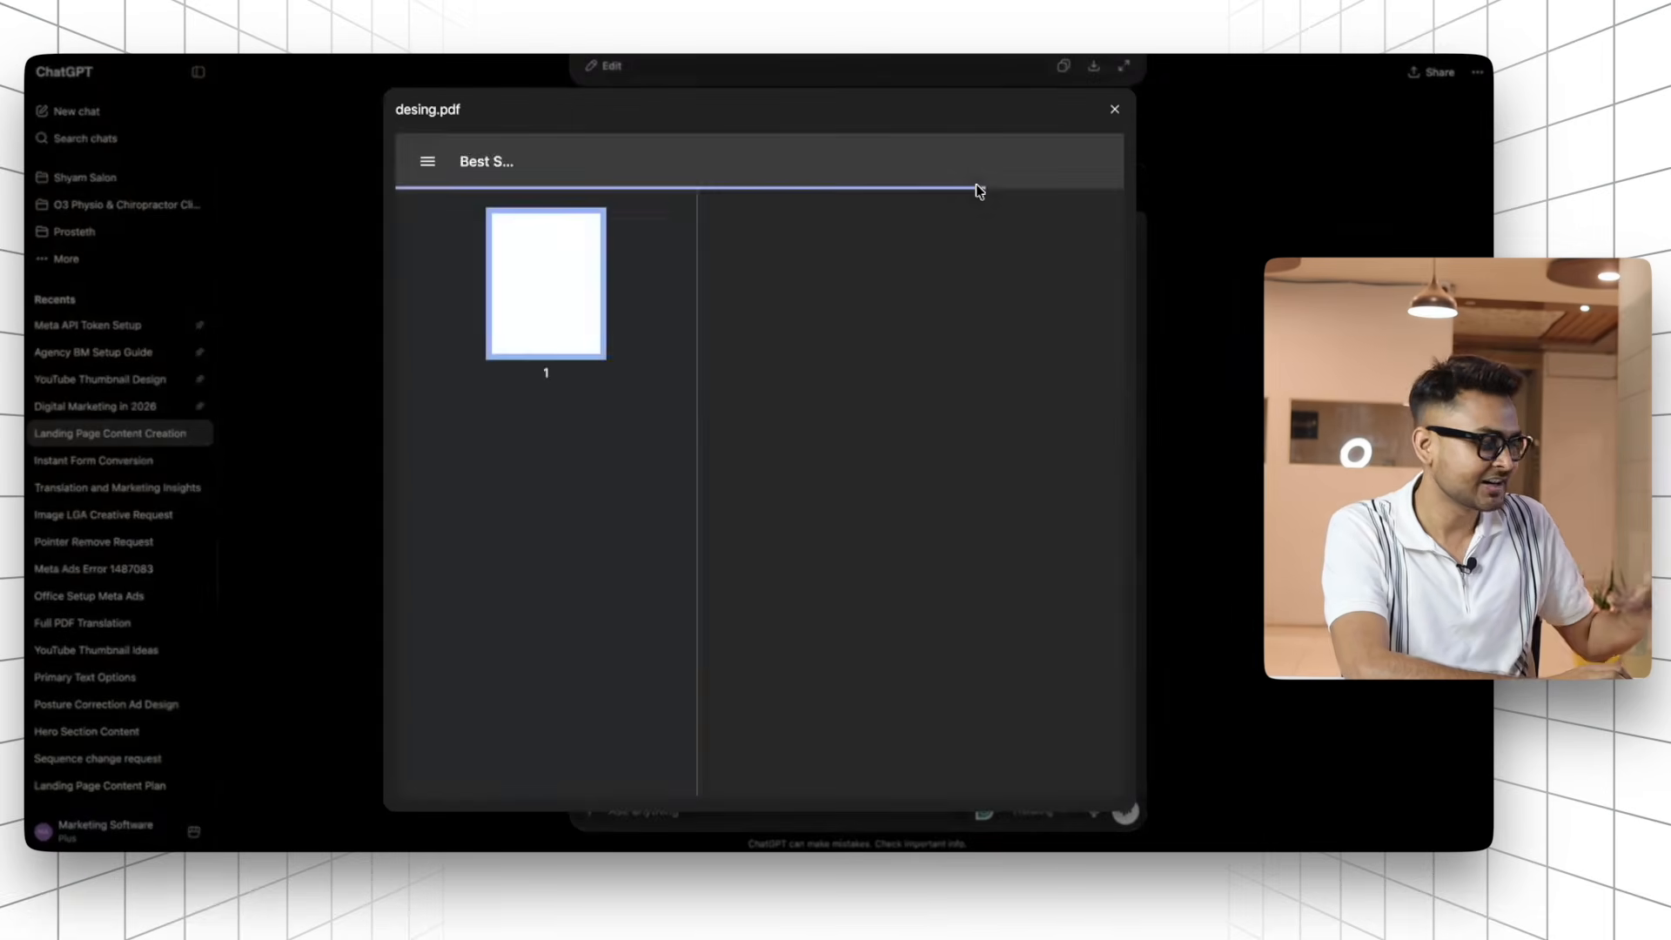
pyautogui.scroll(-10, 860, 387)
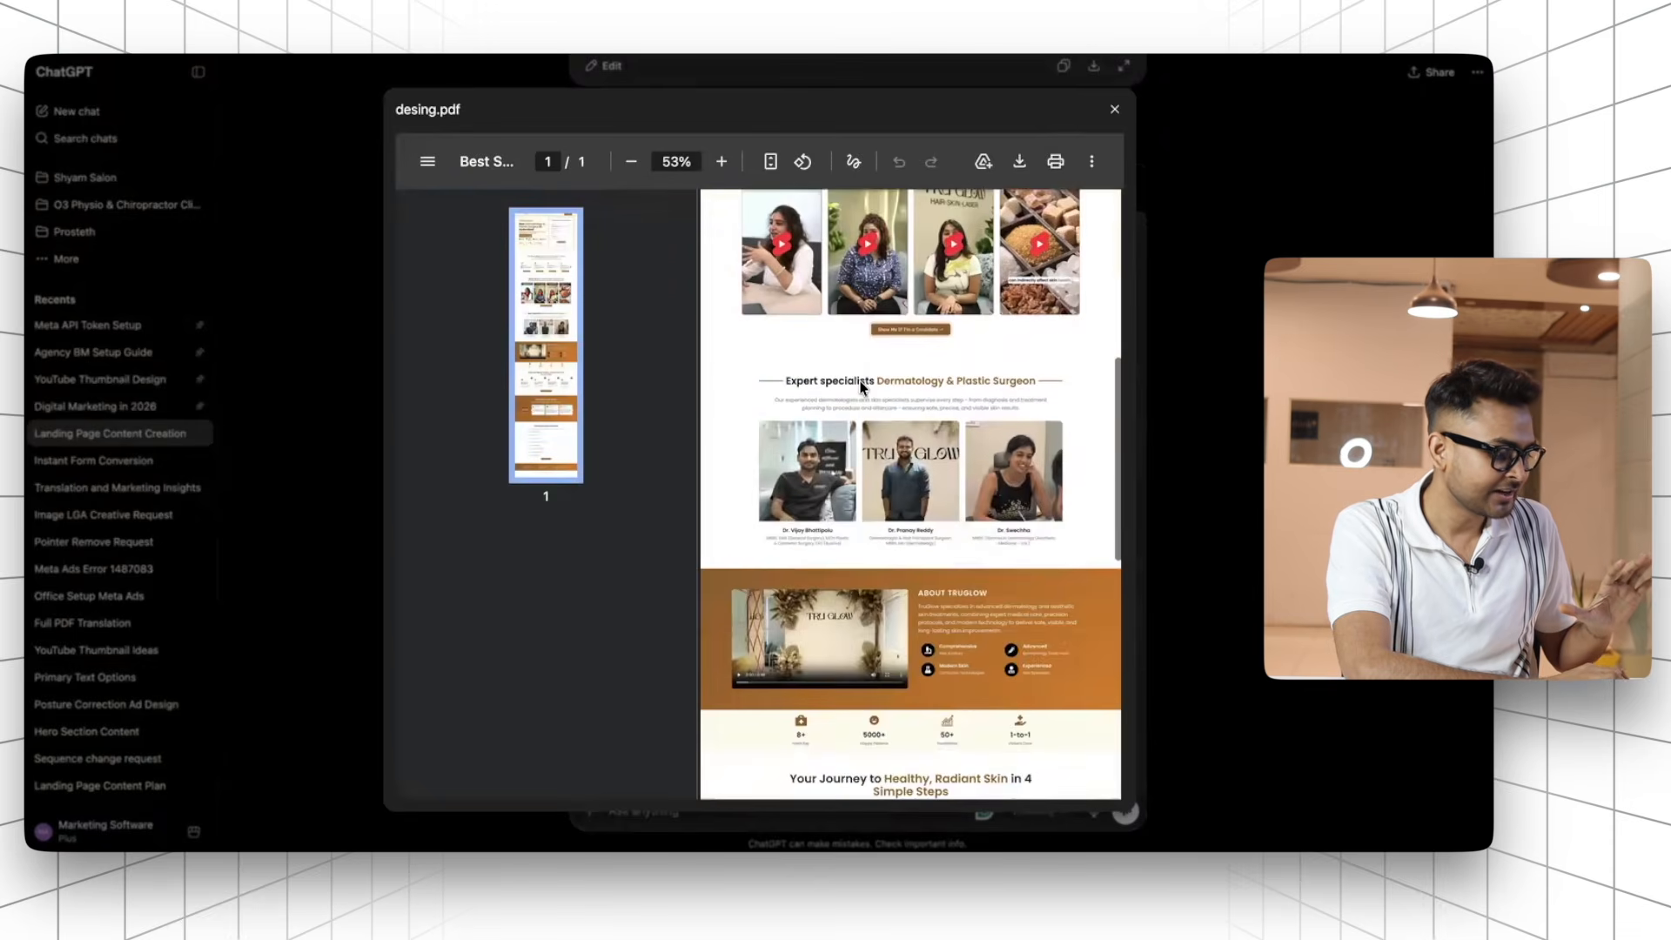
pyautogui.scroll(5, 862, 388)
pyautogui.click(1115, 109)
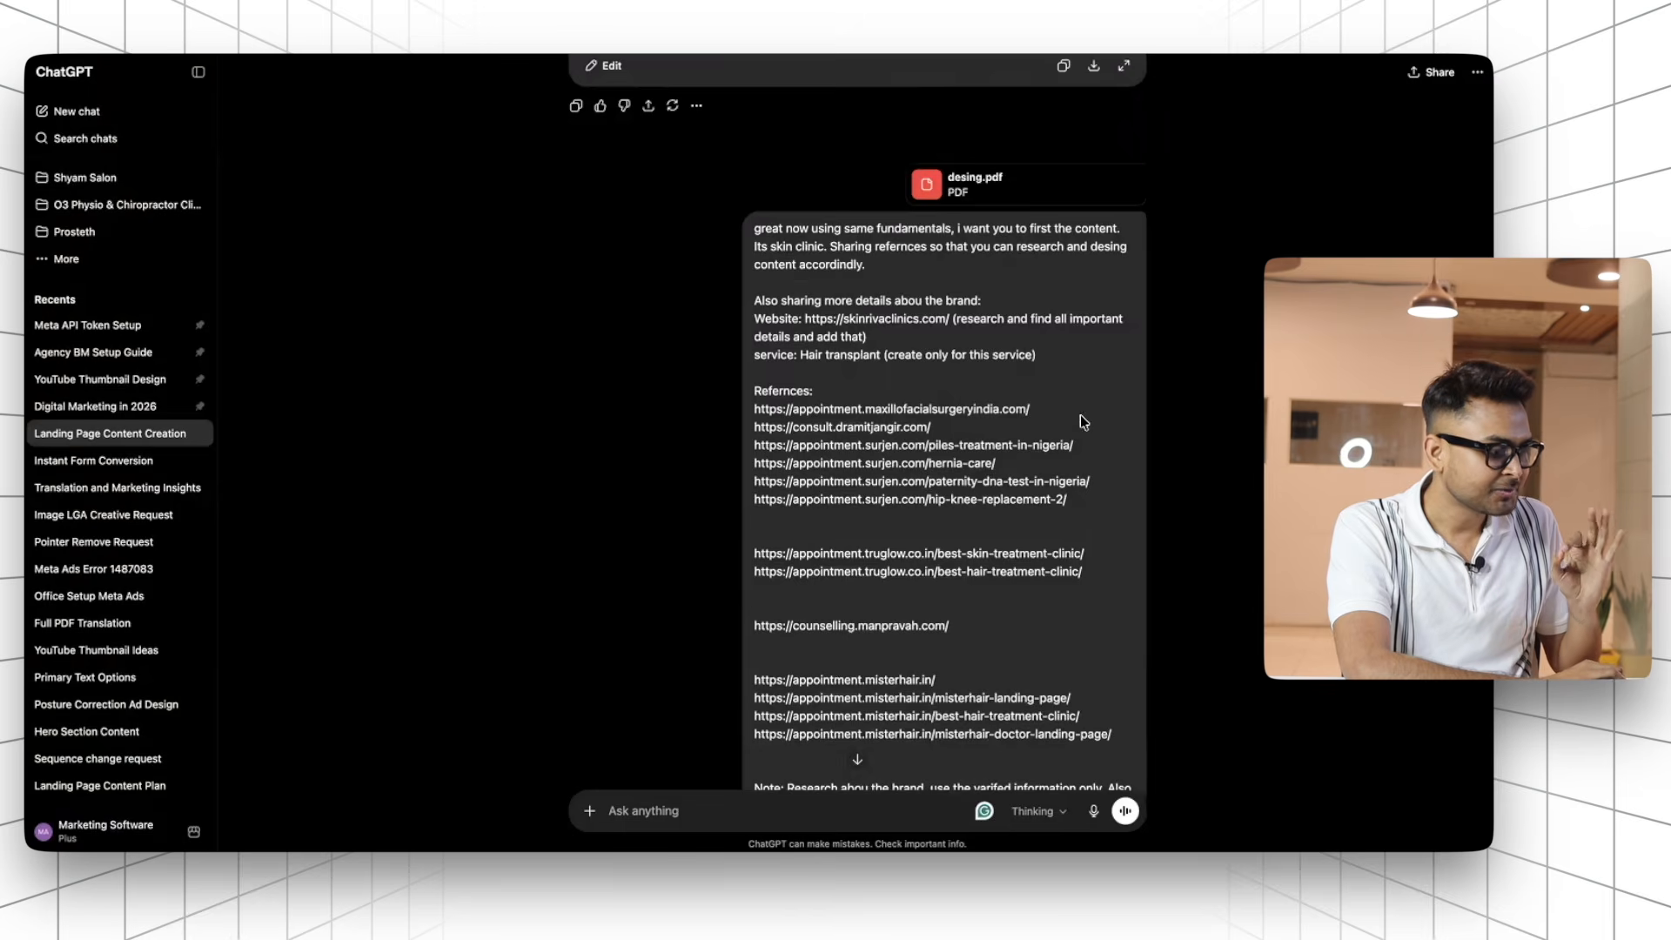
# Read the rest of the hair transplant prompt, including its references and note, and the start of the generated landing page content
pyautogui.scroll(-5, 1079, 422)
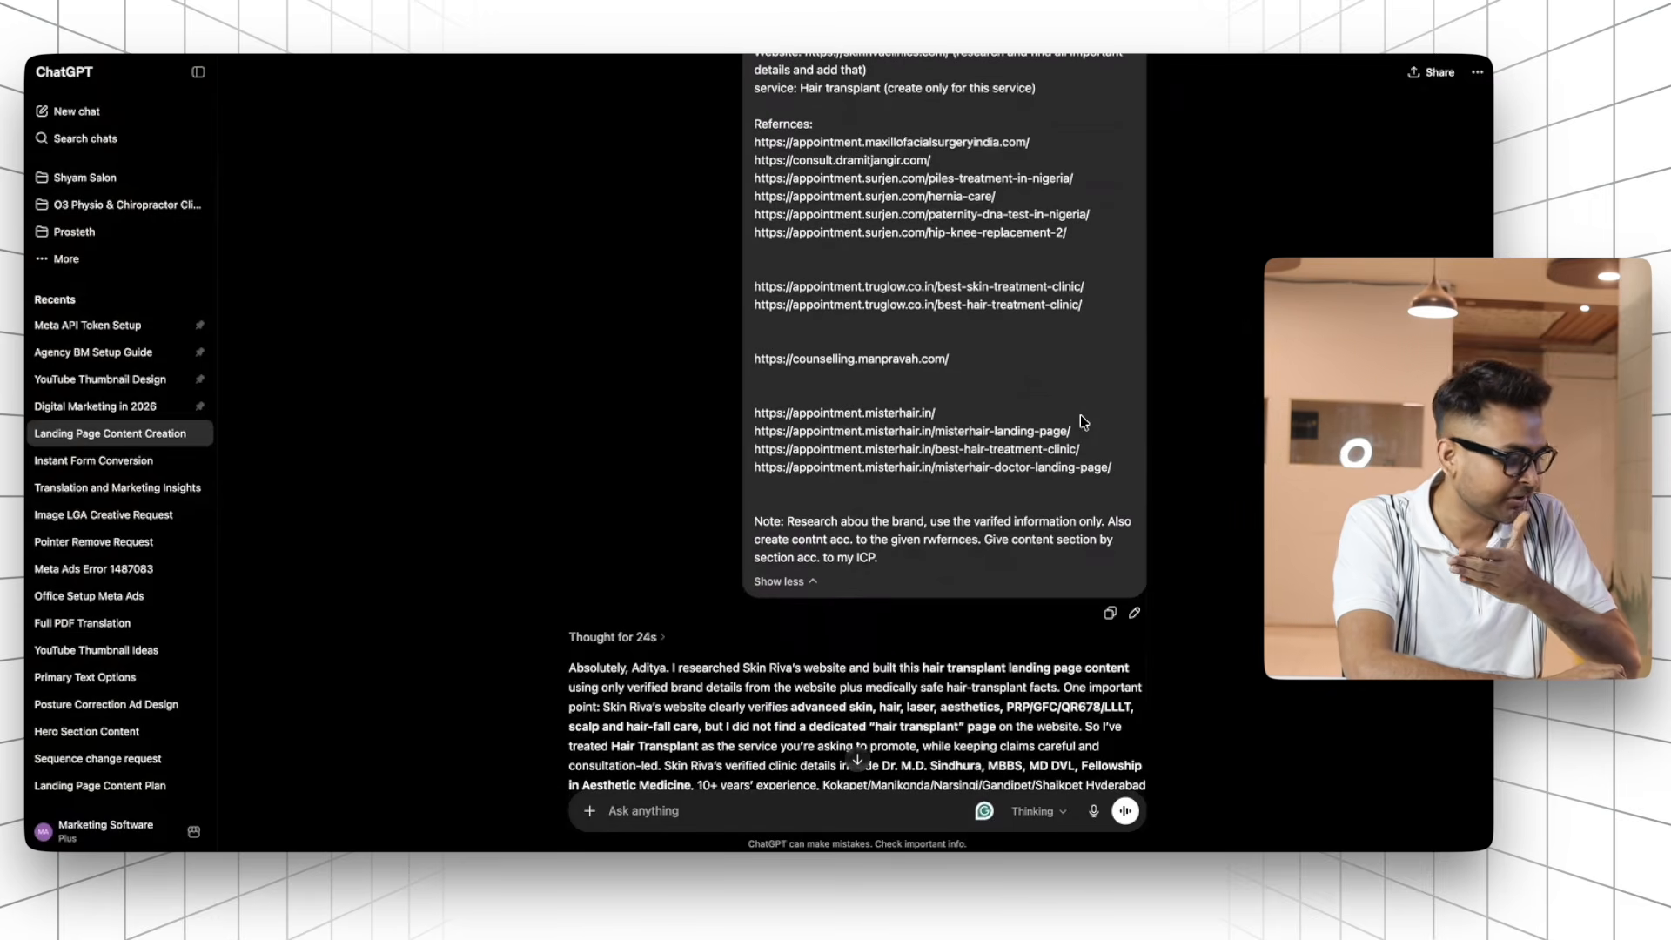
pyautogui.scroll(3, 1079, 422)
pyautogui.scroll(-3, 1034, 348)
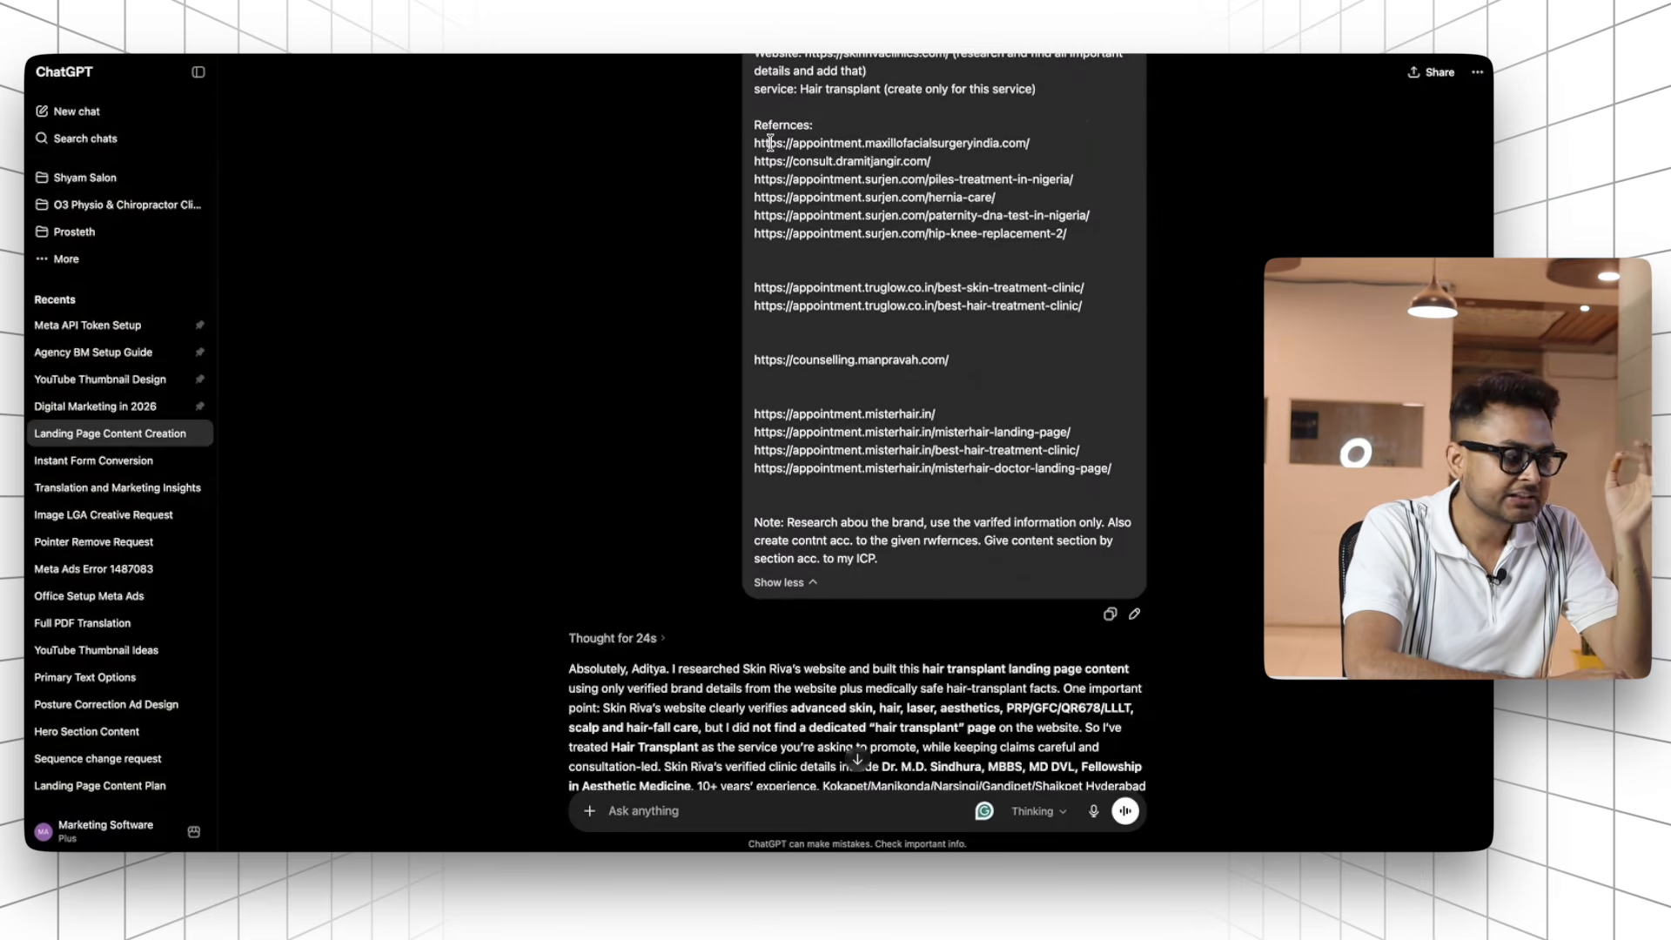
pyautogui.scroll(-2, 813, 268)
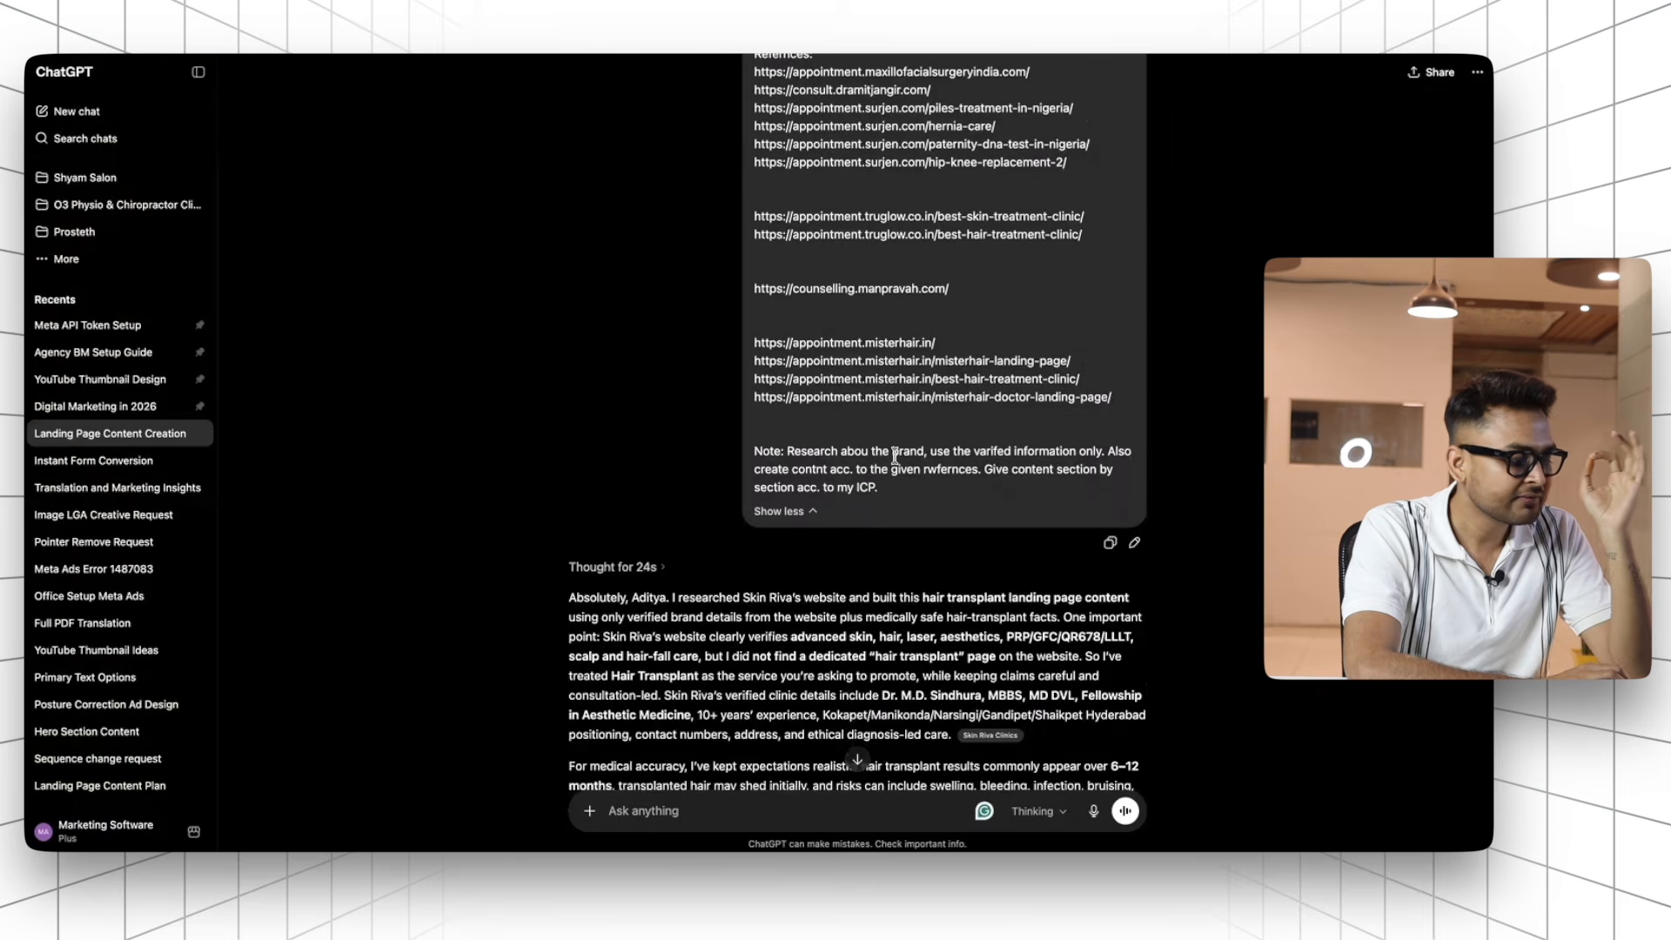
pyautogui.scroll(-5, 896, 455)
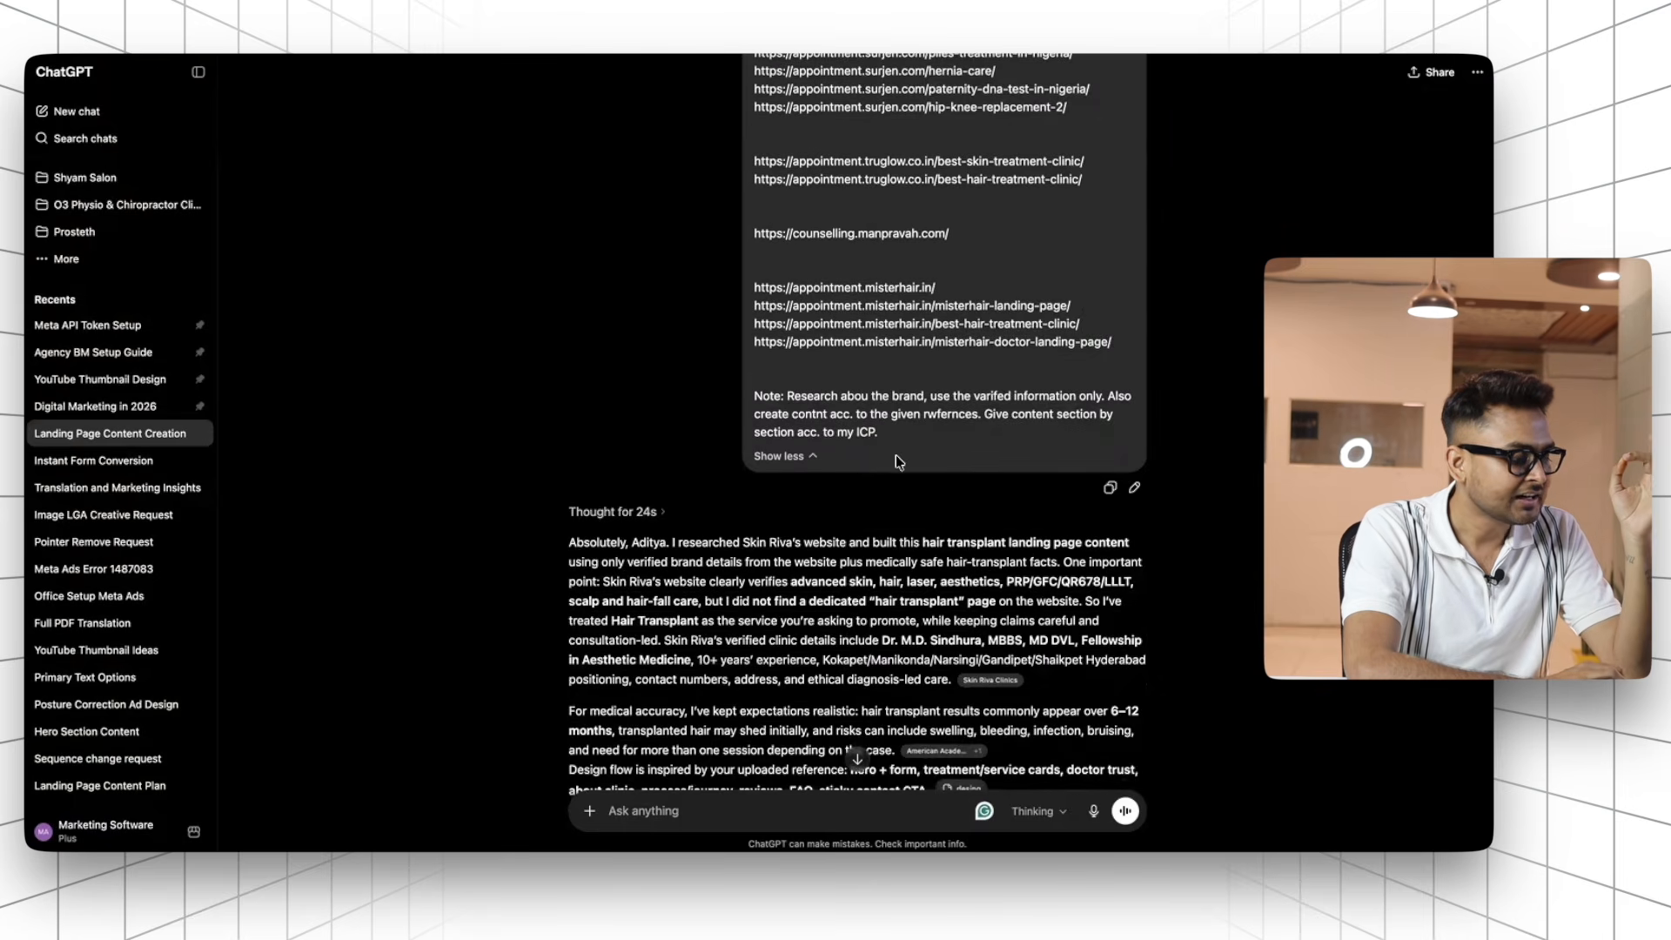
pyautogui.scroll(-3, 896, 454)
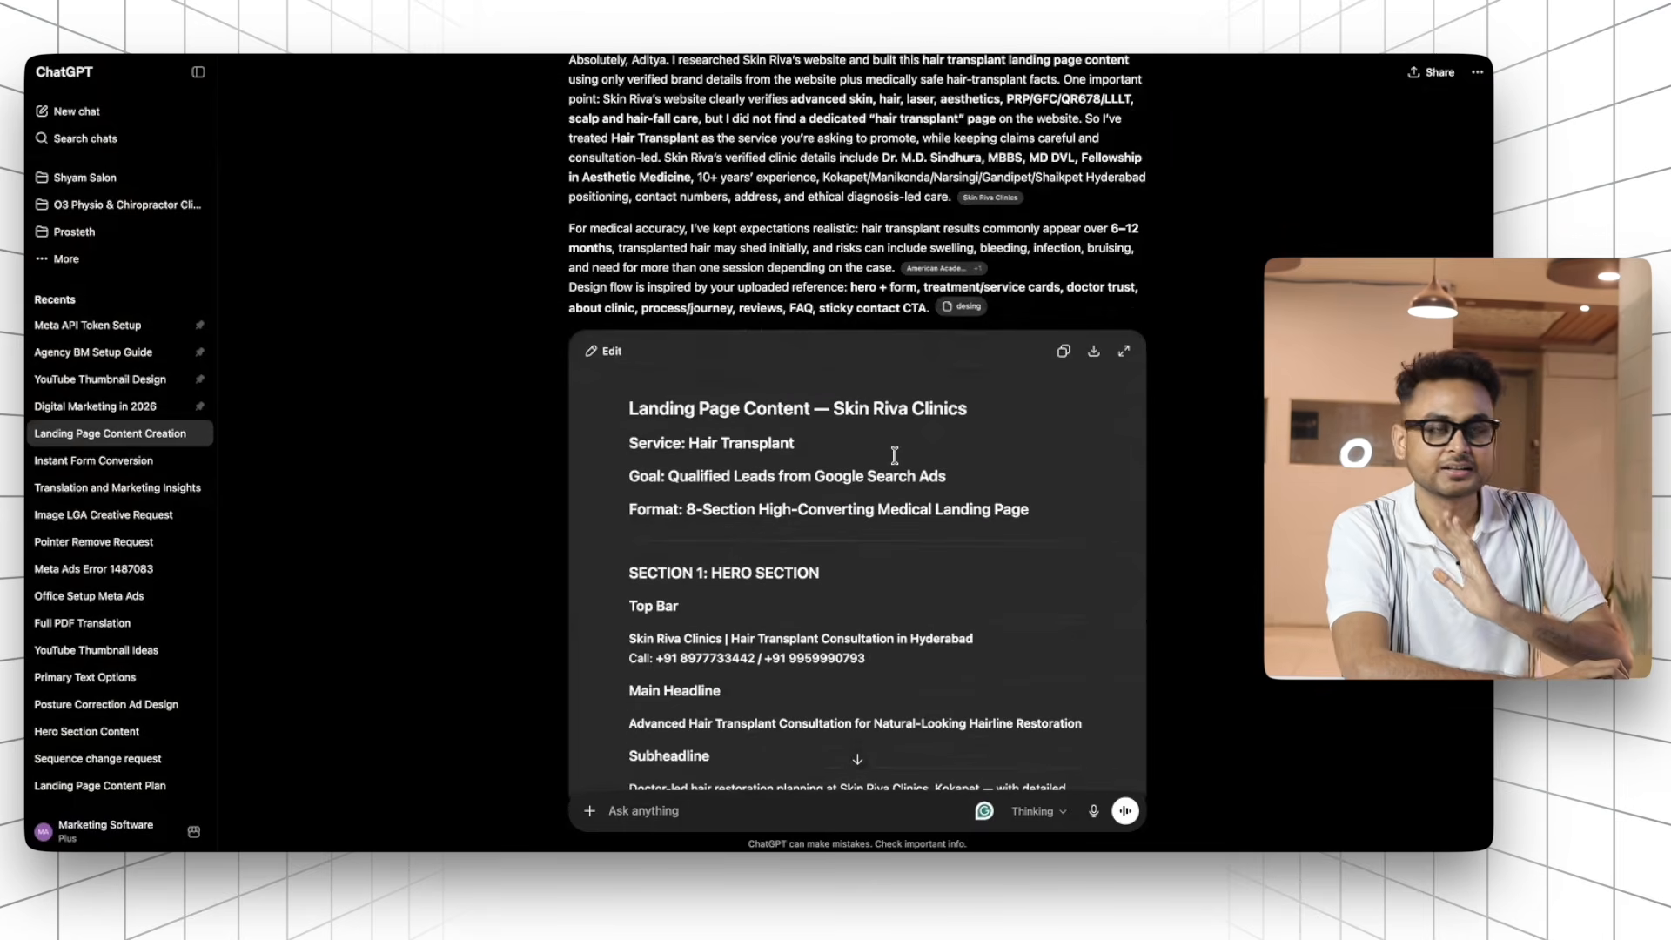
pyautogui.scroll(-3, 895, 454)
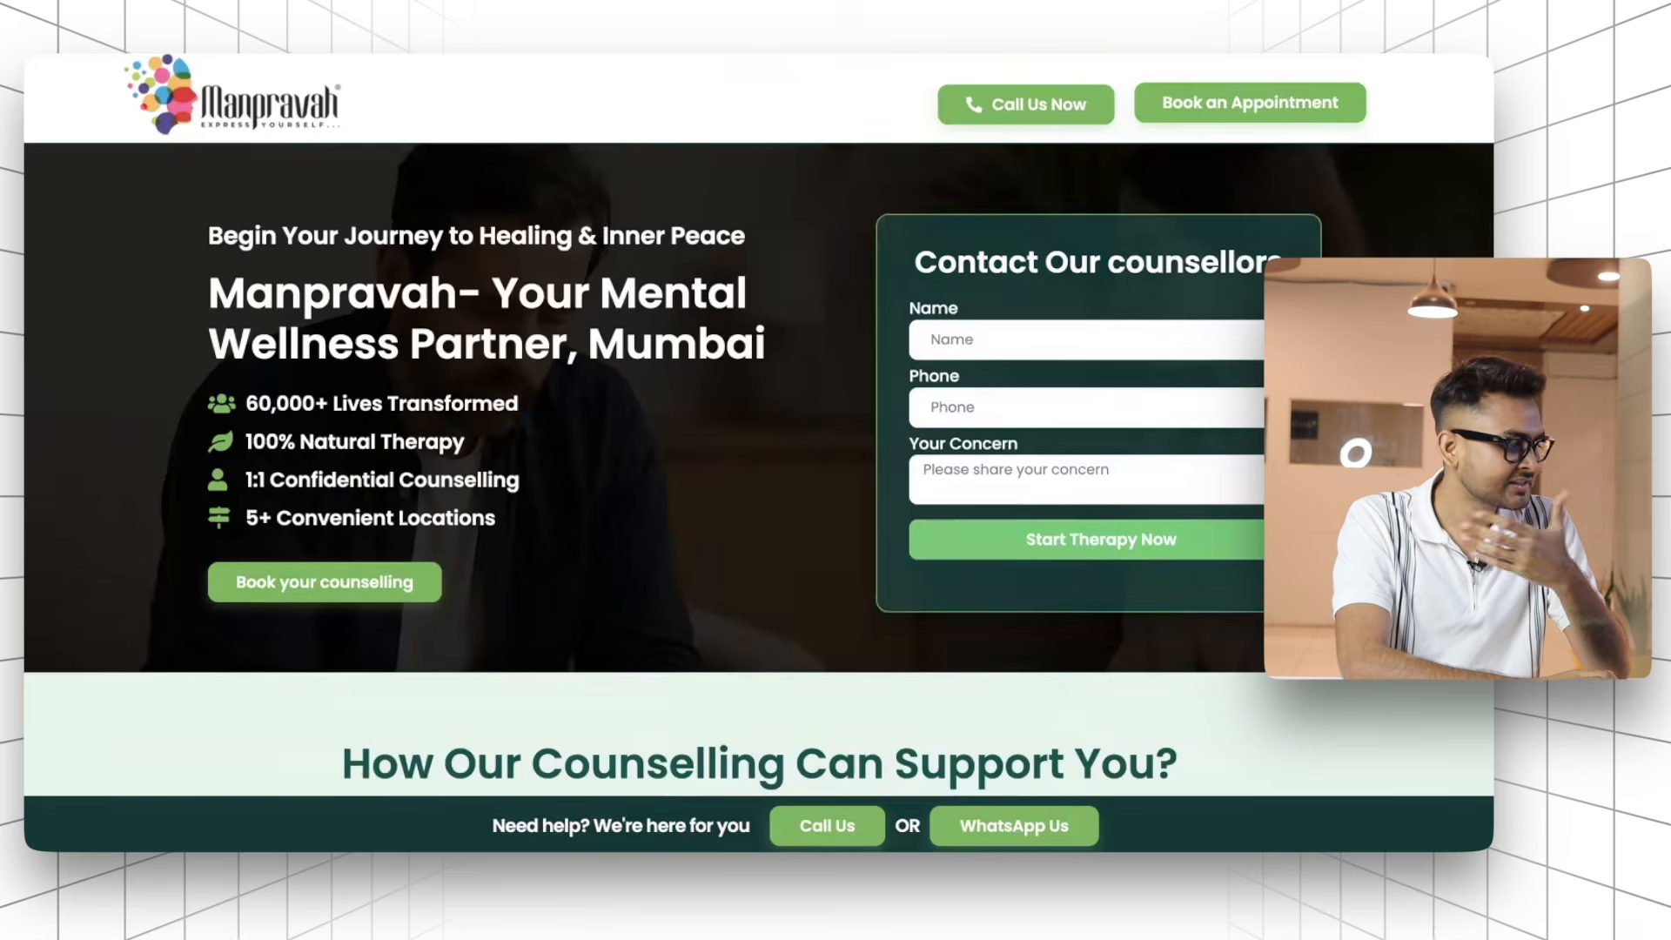
# Examine the Manpravah landing page's sections, including the hero form, counsellors, about section and client testimonials
pyautogui.scroll(-3, 896, 348)
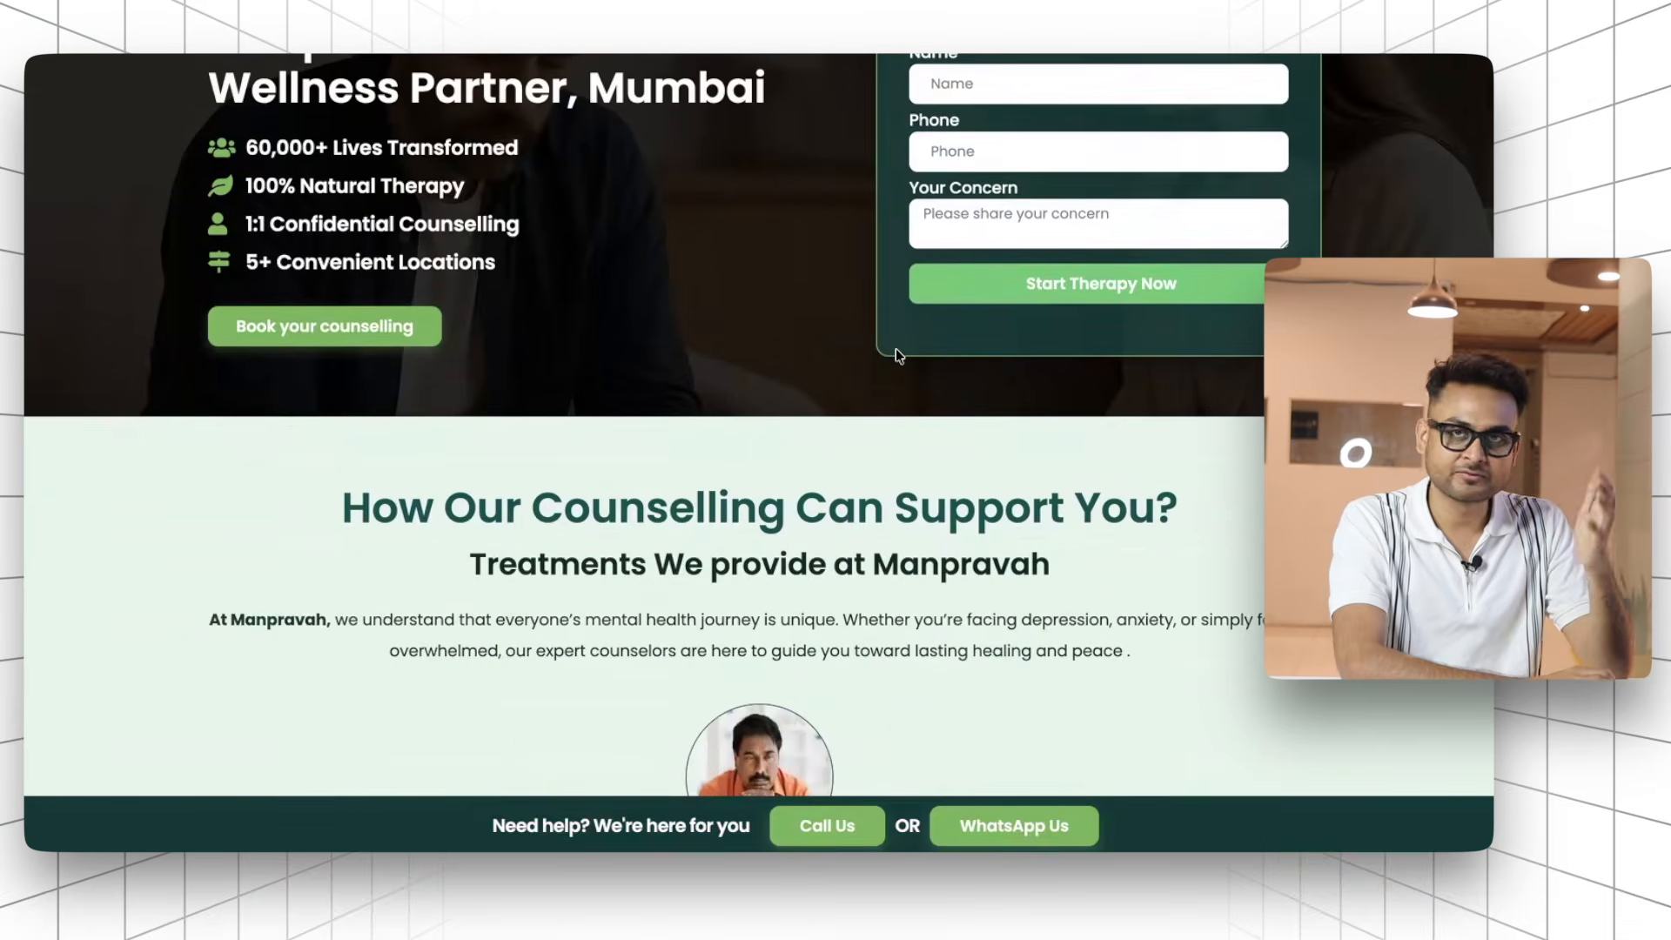
pyautogui.scroll(-20, 896, 348)
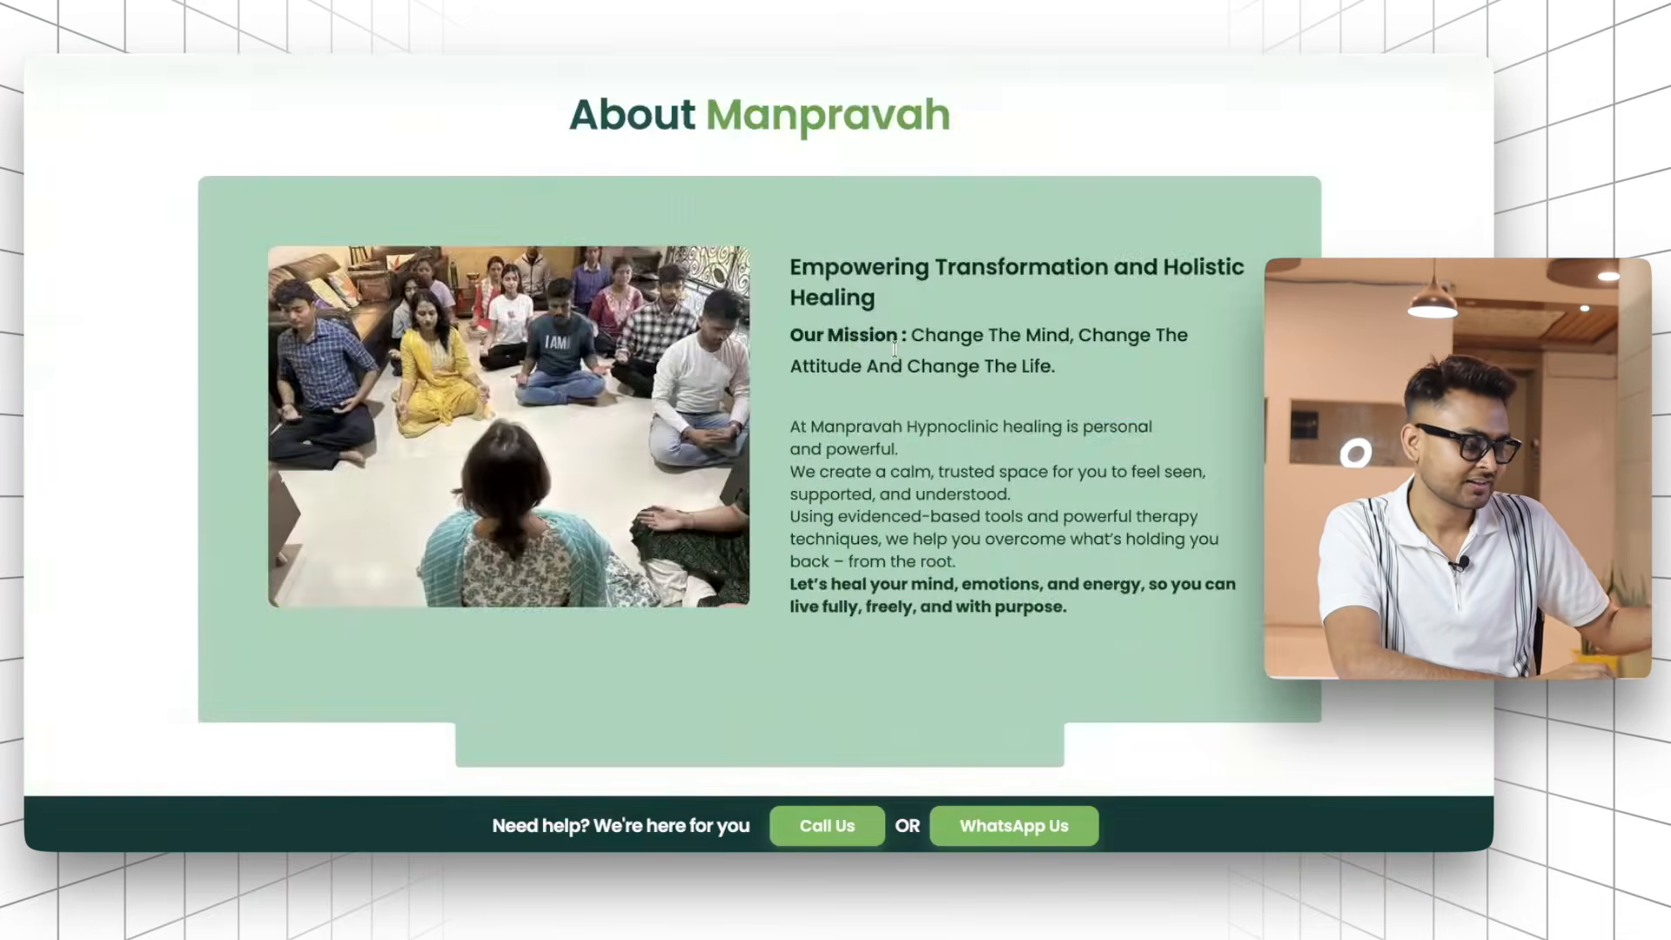
pyautogui.scroll(-10, 896, 348)
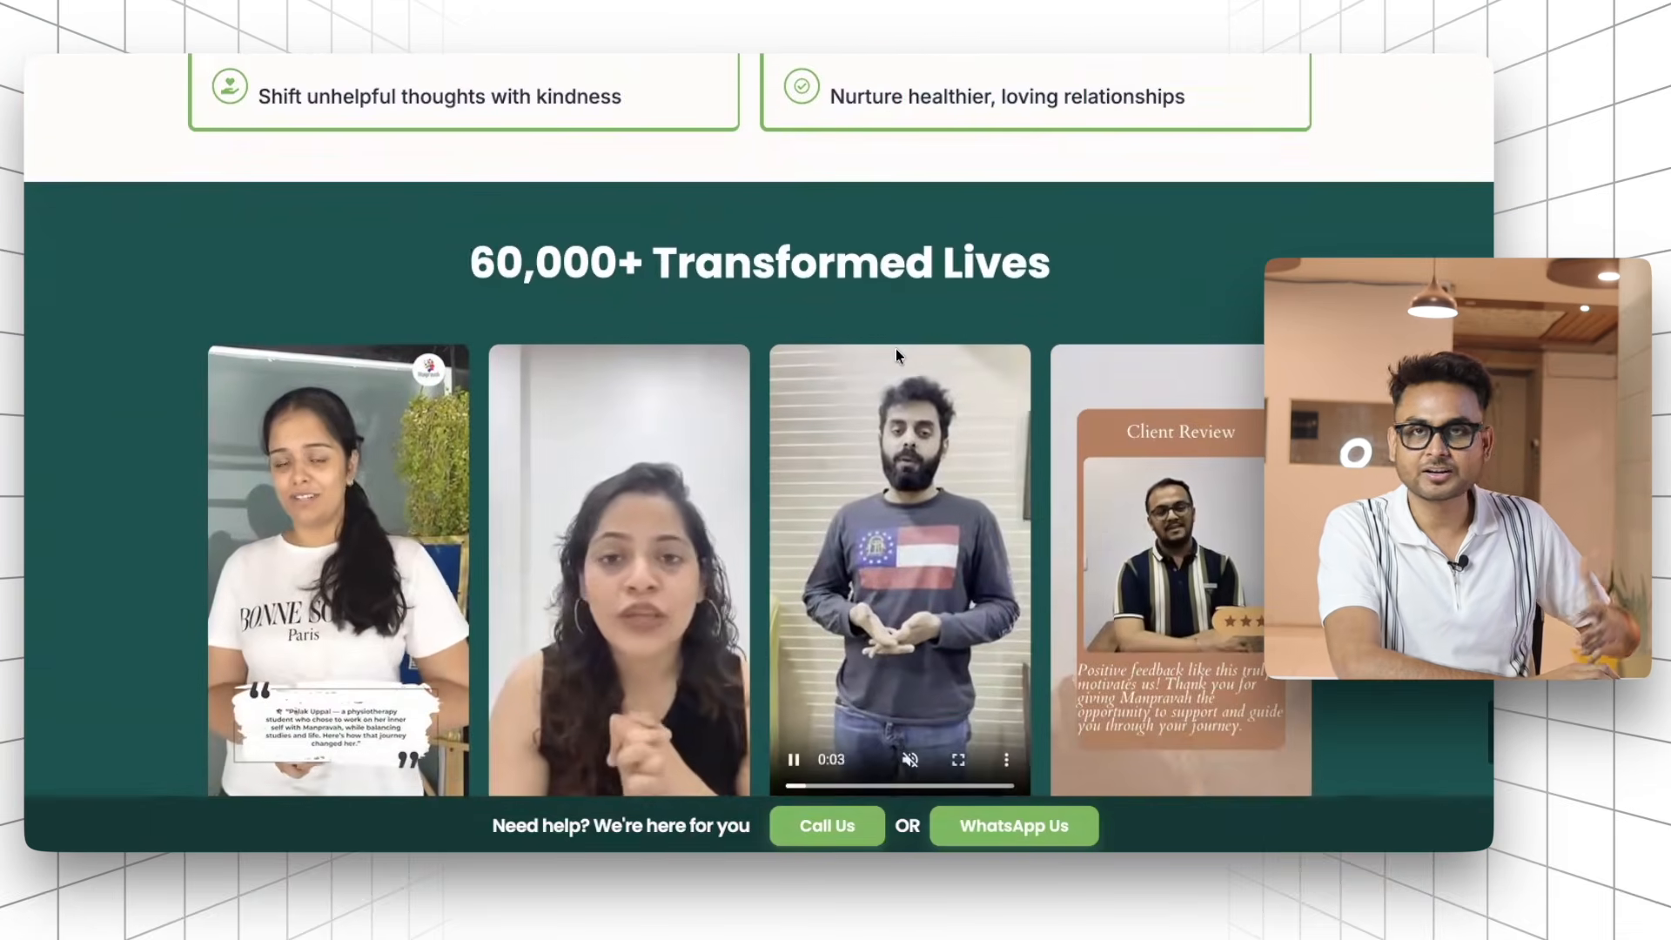
pyautogui.scroll(-20, 895, 348)
pyautogui.scroll(20, 896, 349)
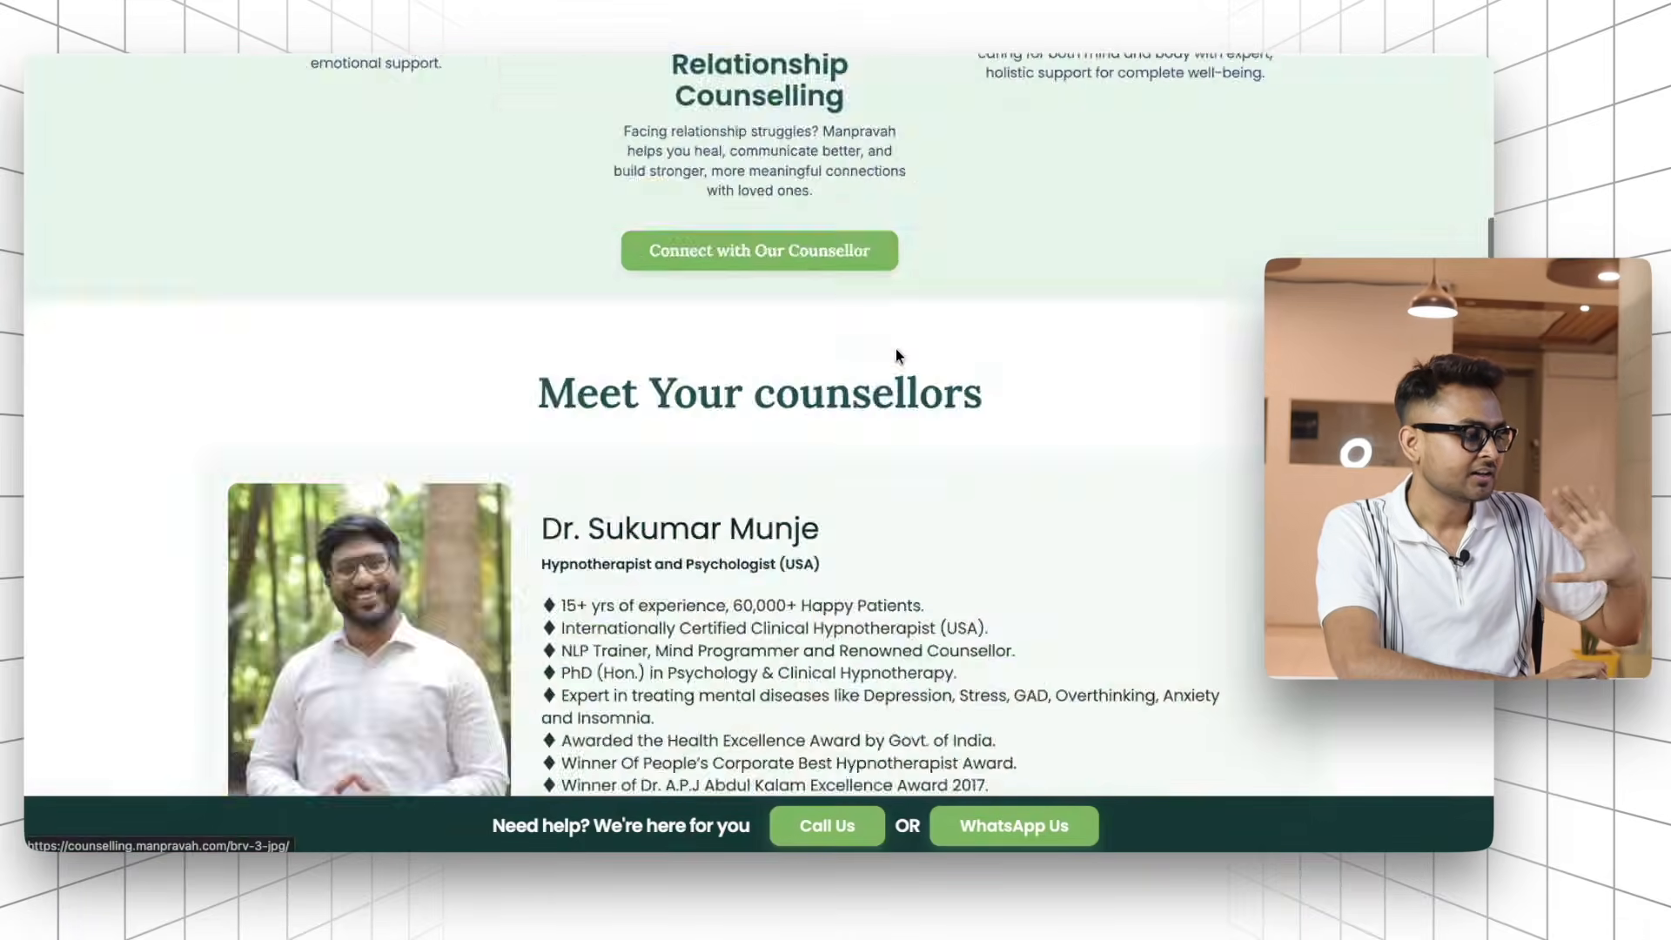
pyautogui.scroll(-1, 896, 353)
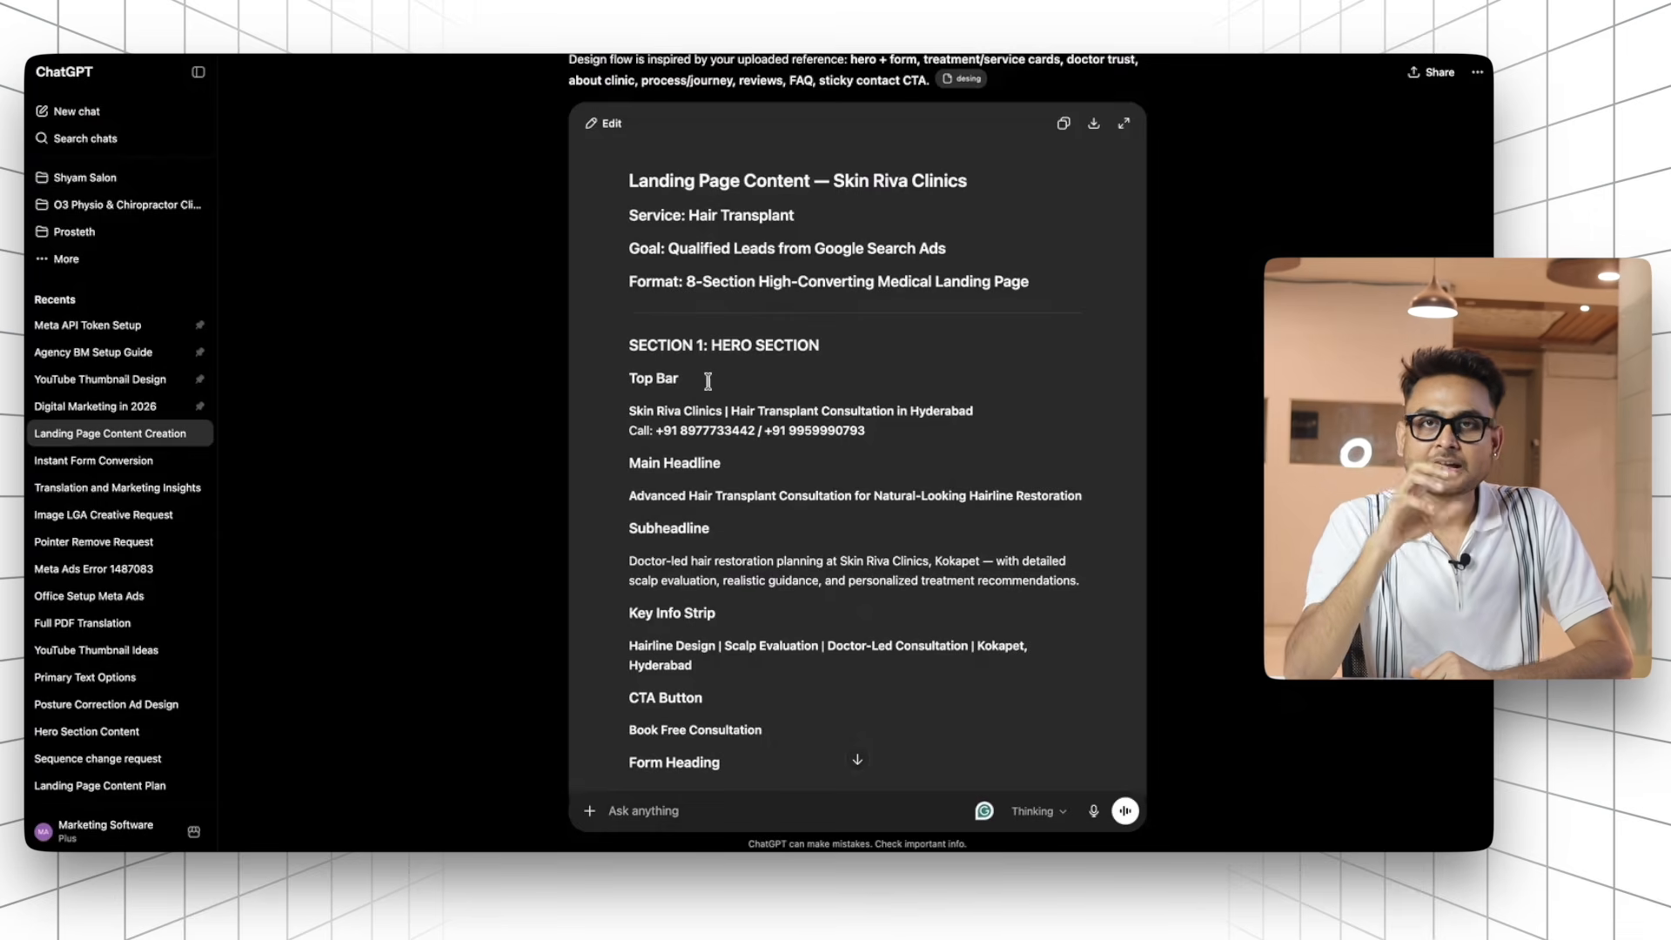
# Review the generated Skin Riva hair transplant content in ChatGPT from the hero section to the footer disclaimer and follow-up change request
pyautogui.scroll(-1, 708, 381)
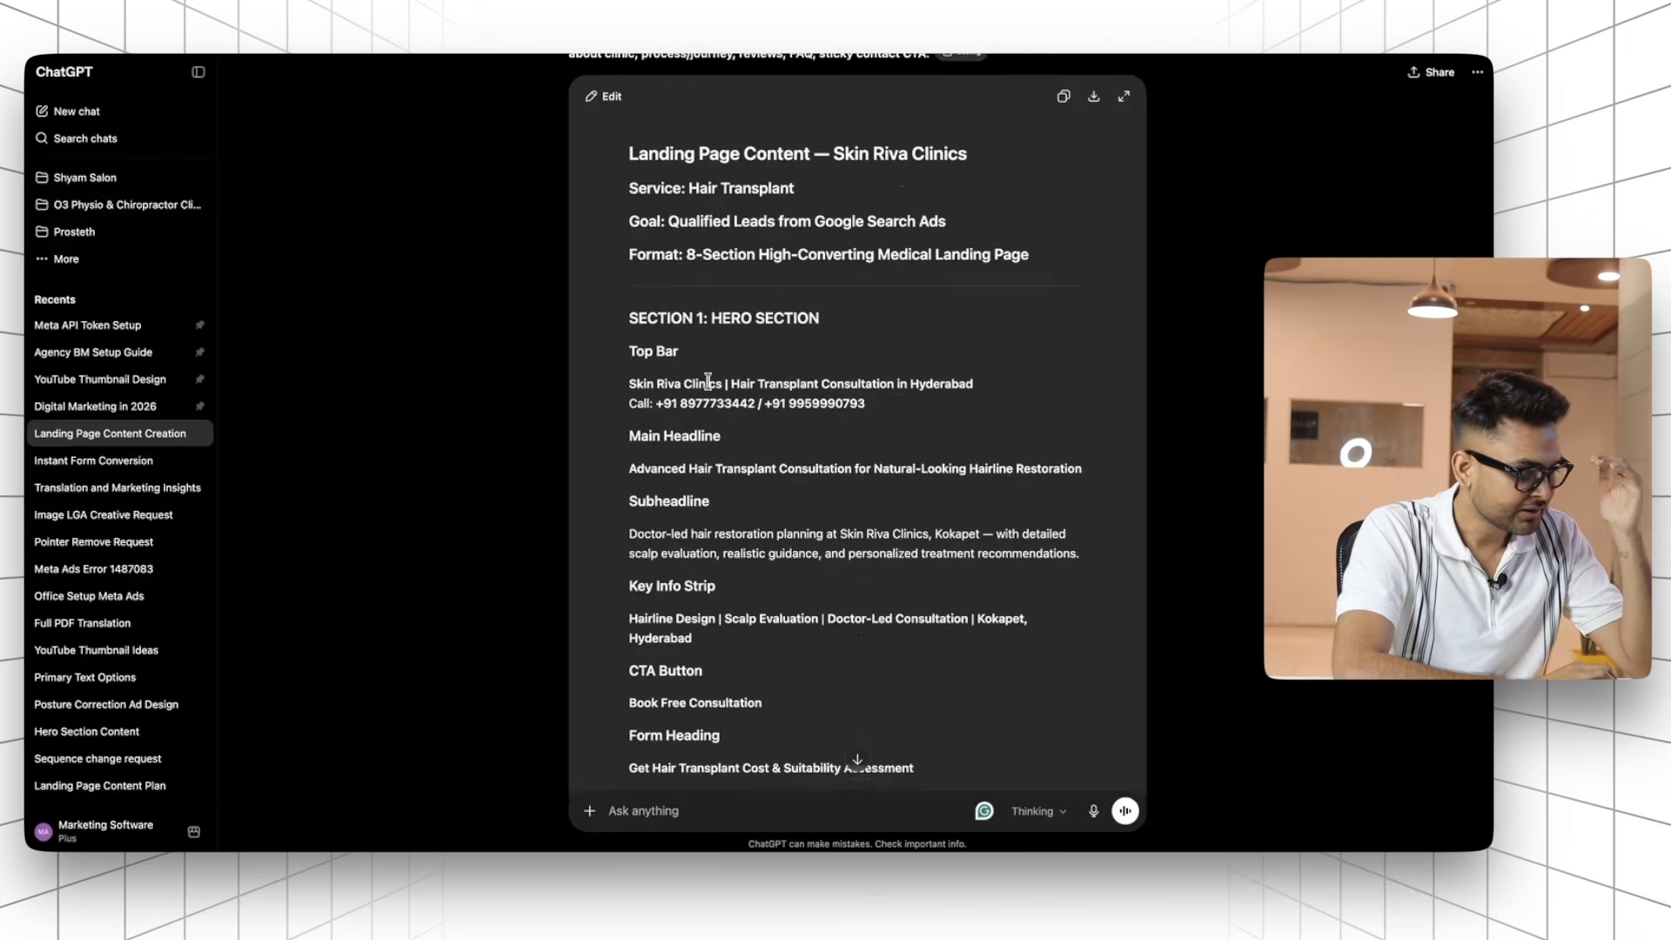
pyautogui.scroll(-4, 670, 287)
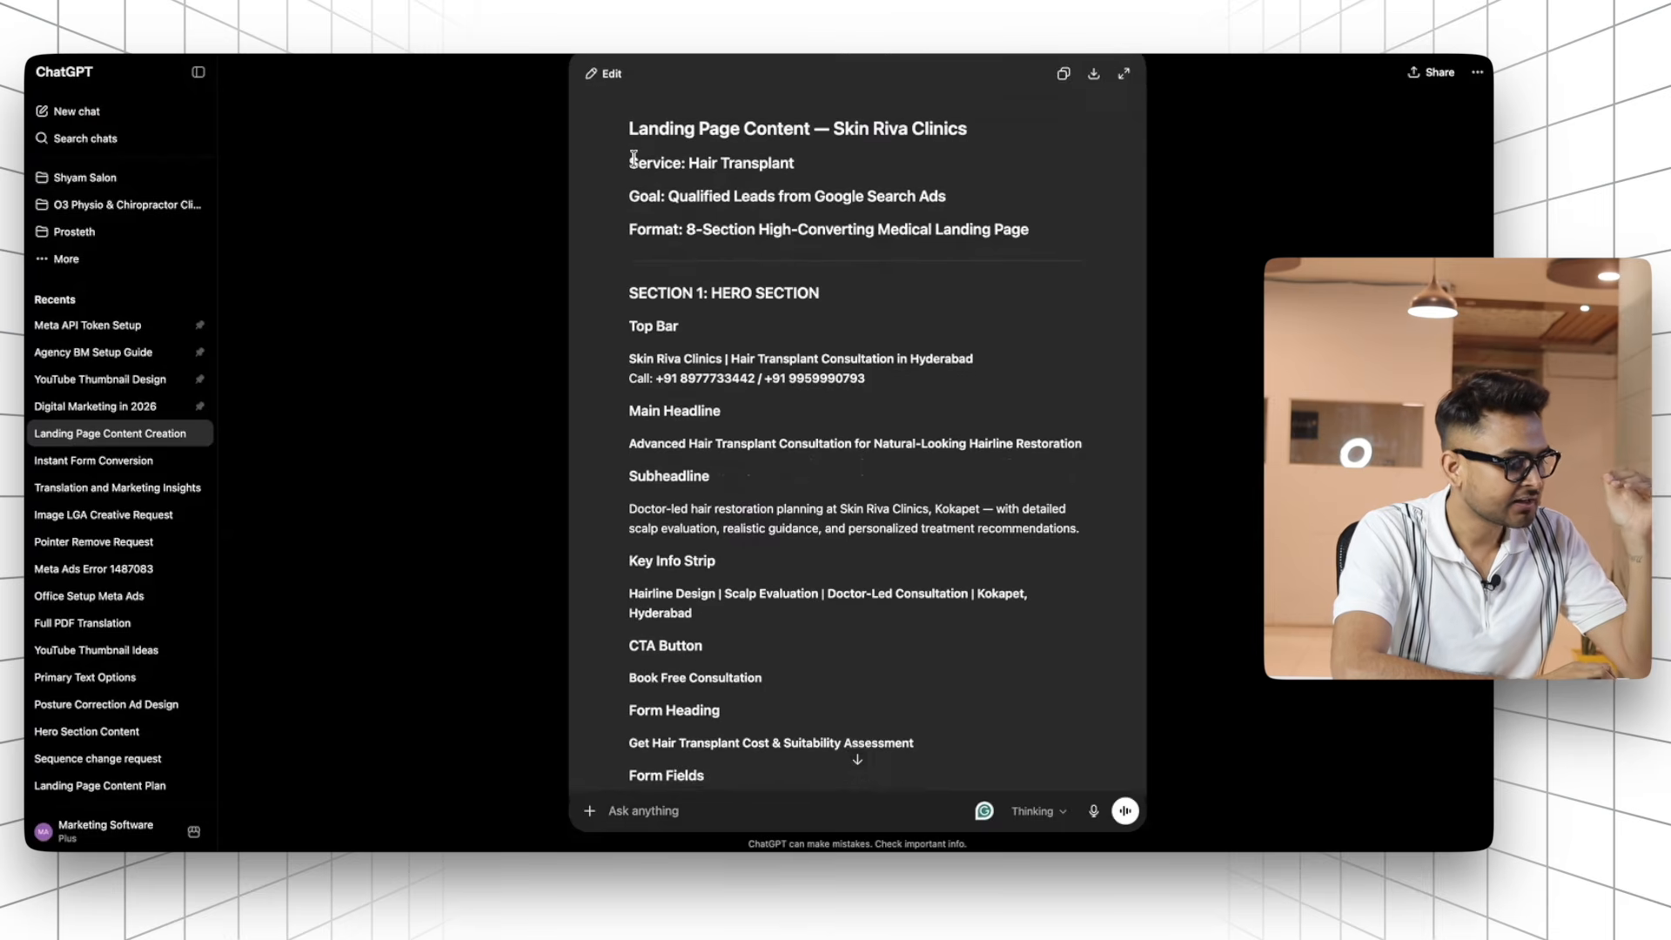
pyautogui.scroll(-15, 669, 317)
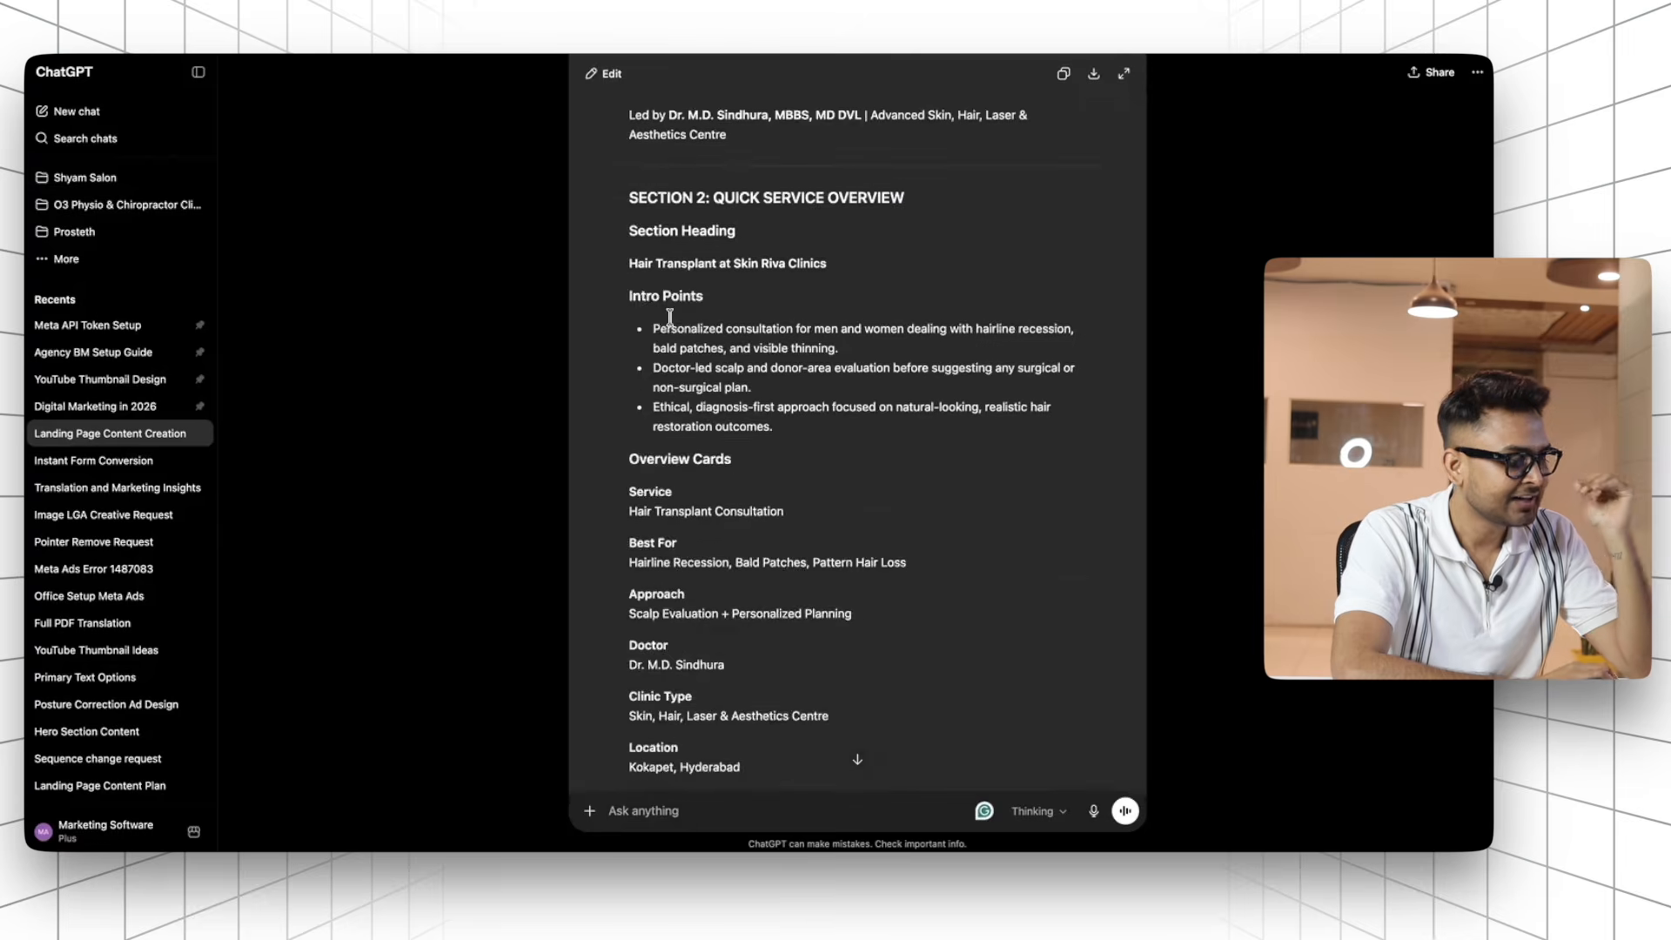
pyautogui.scroll(-15, 669, 317)
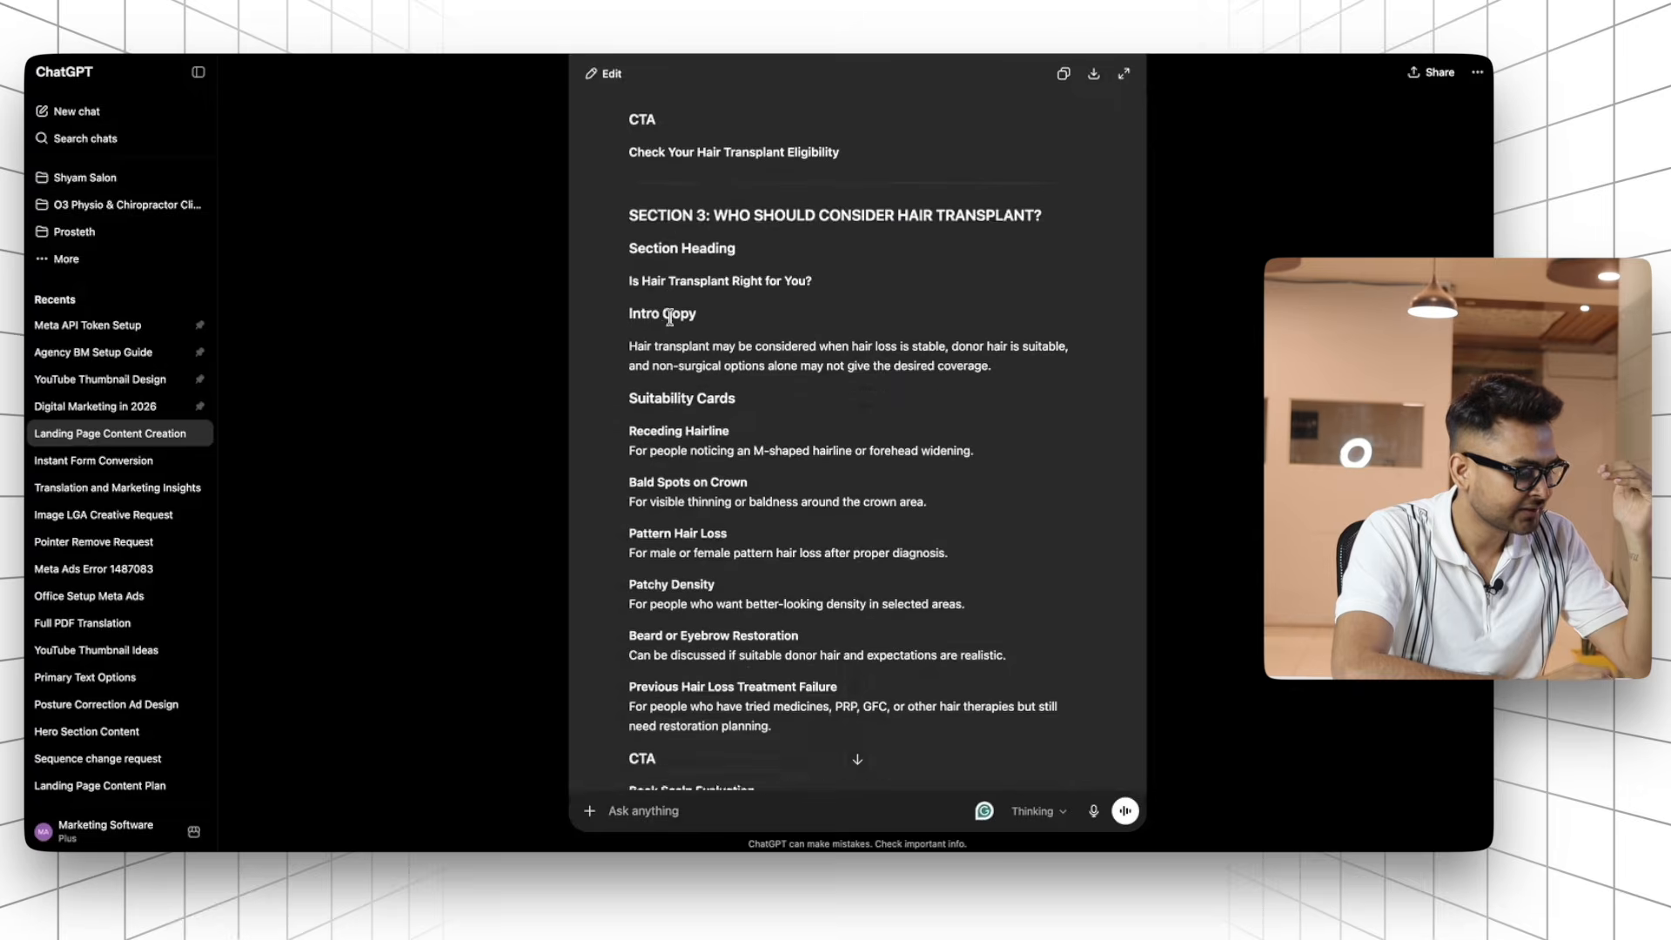
pyautogui.scroll(-20, 670, 317)
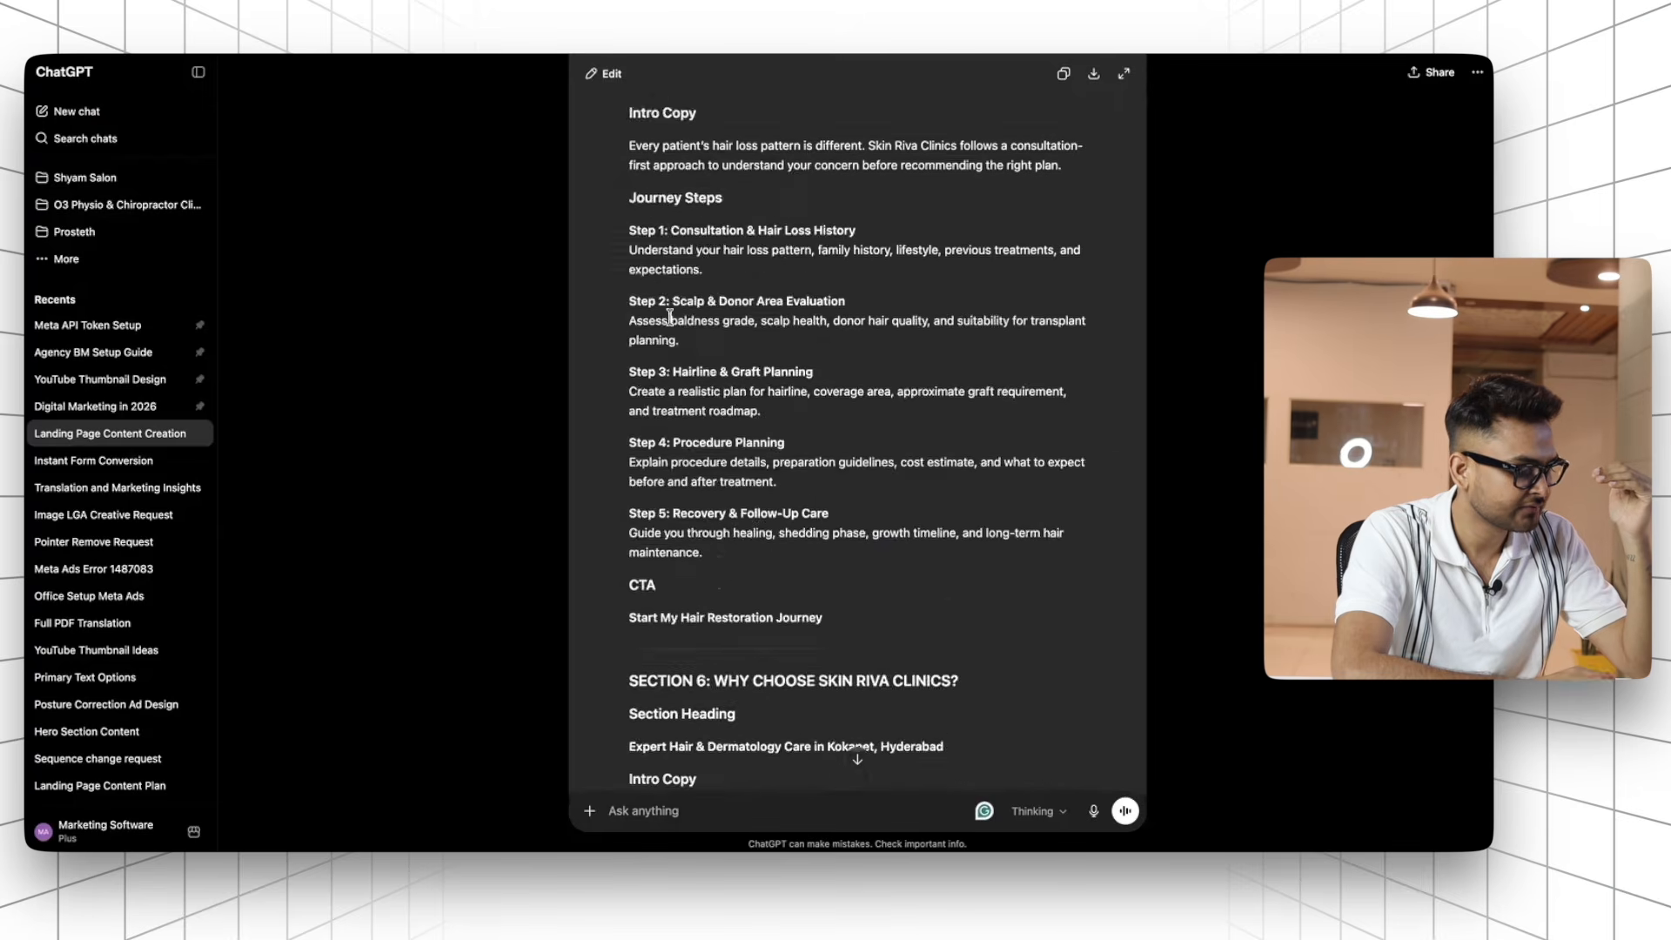
pyautogui.scroll(-20, 669, 317)
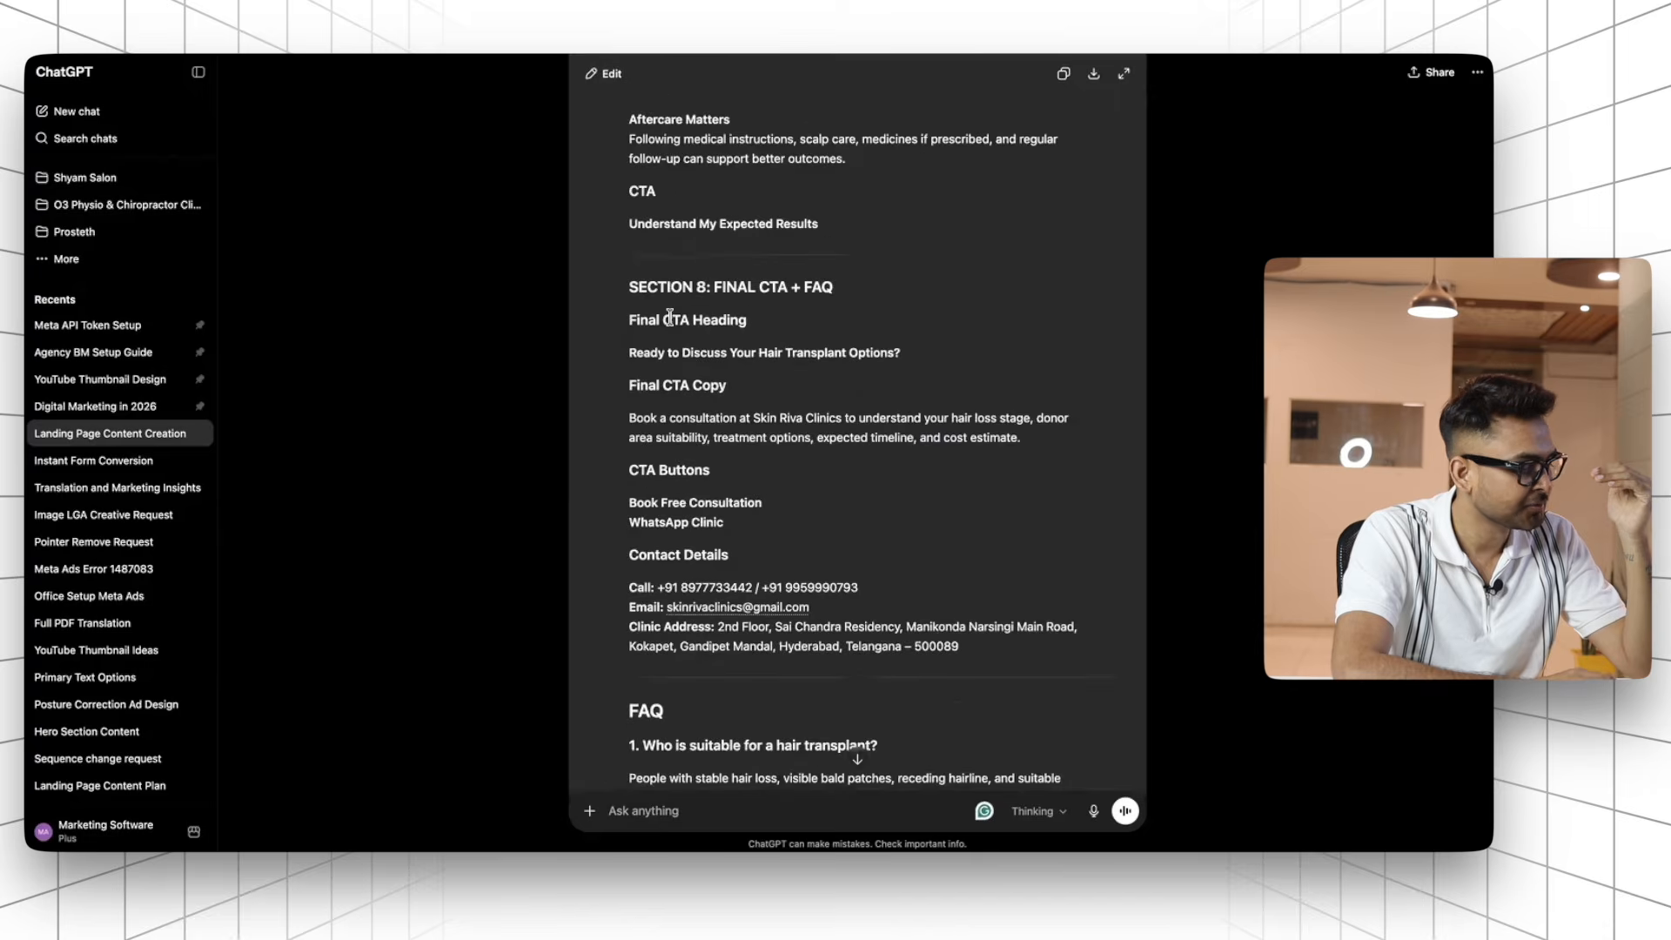
pyautogui.scroll(-10, 670, 317)
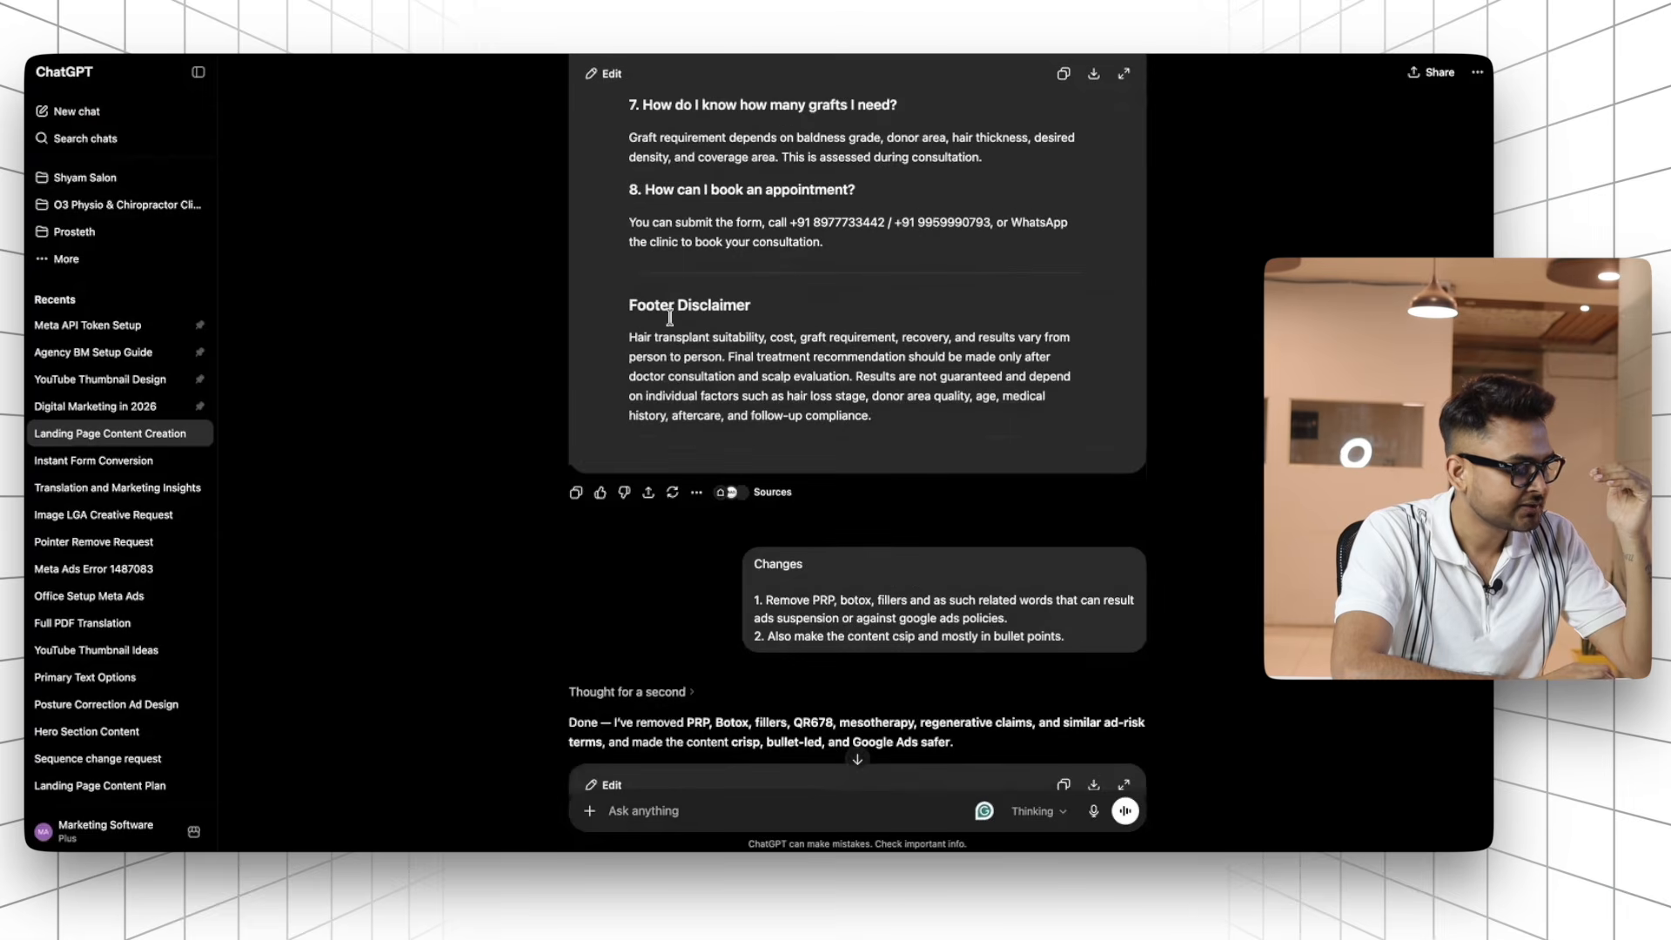
pyautogui.scroll(-1, 855, 490)
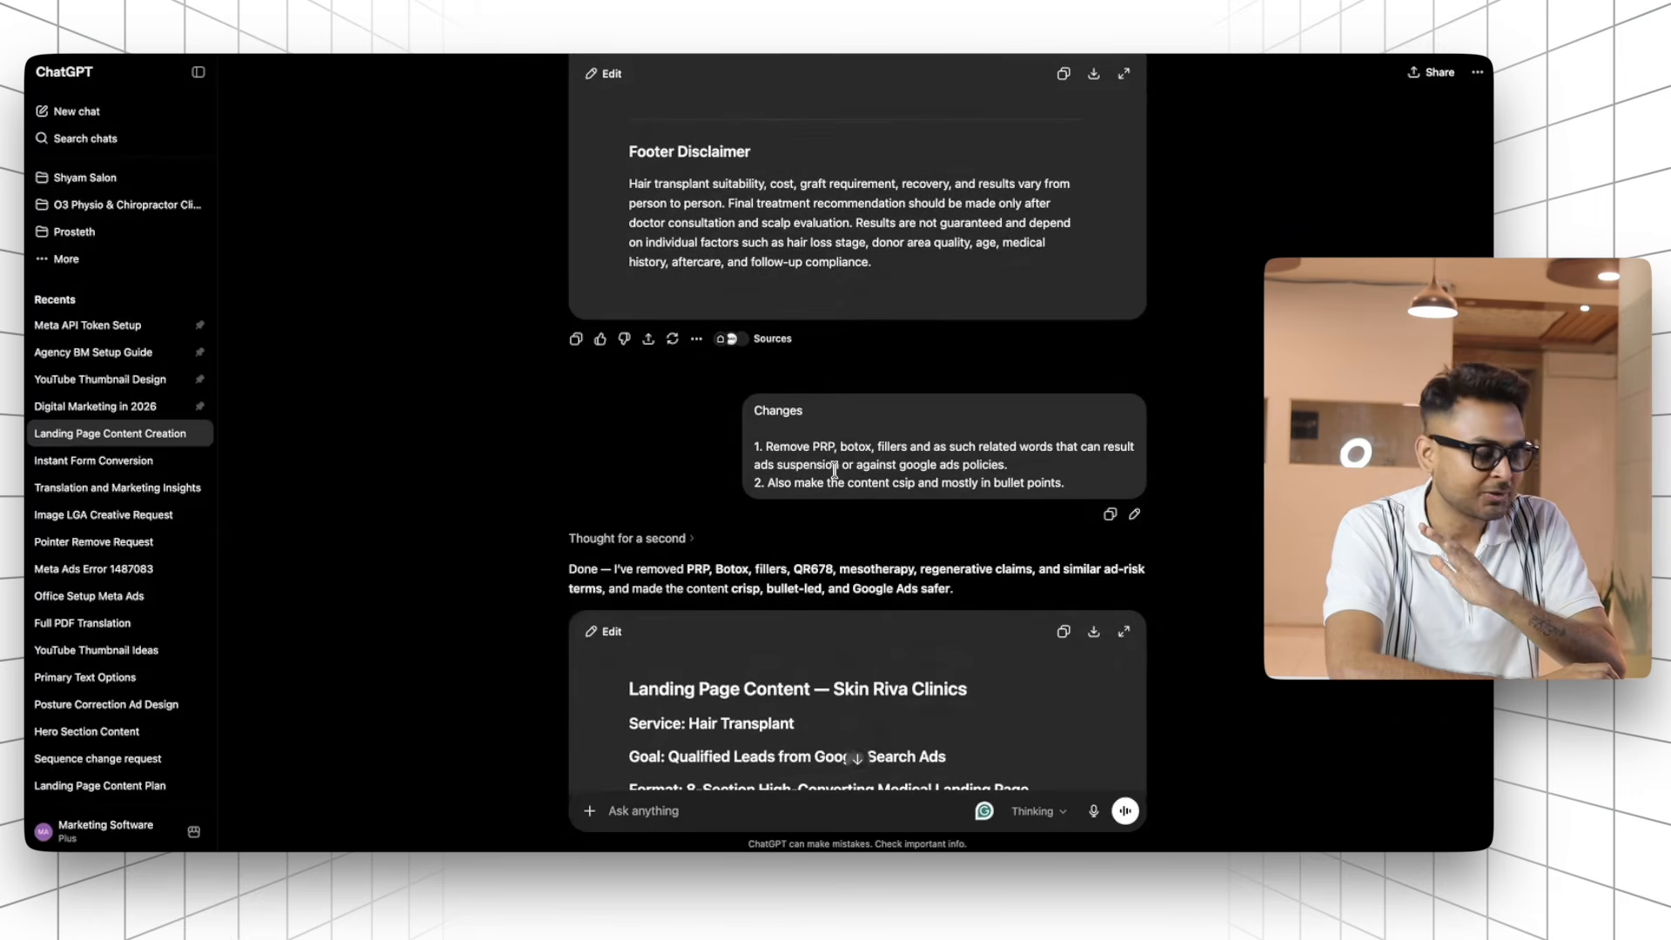
# Highlight and read the two requested changes: remove PRP, botox and fillers wording, and make the content crisp and mostly bullet points
pyautogui.moveTo(1011, 469); pyautogui.dragTo(726, 453)
pyautogui.click(726, 452)
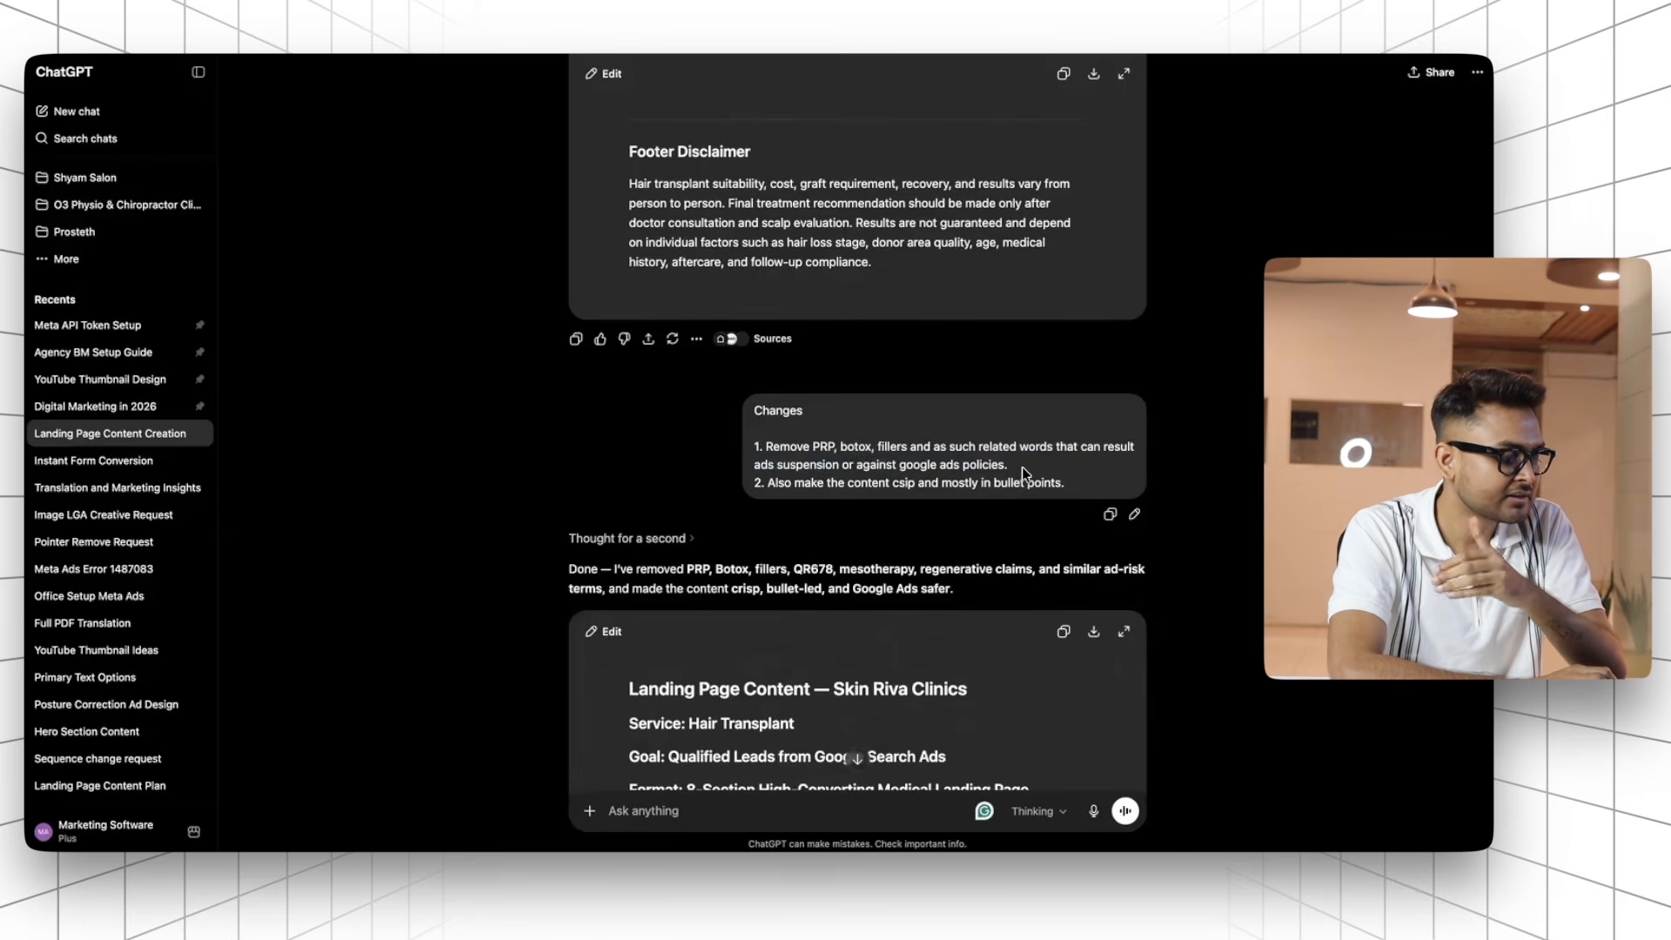
pyautogui.moveTo(1026, 464); pyautogui.dragTo(796, 433)
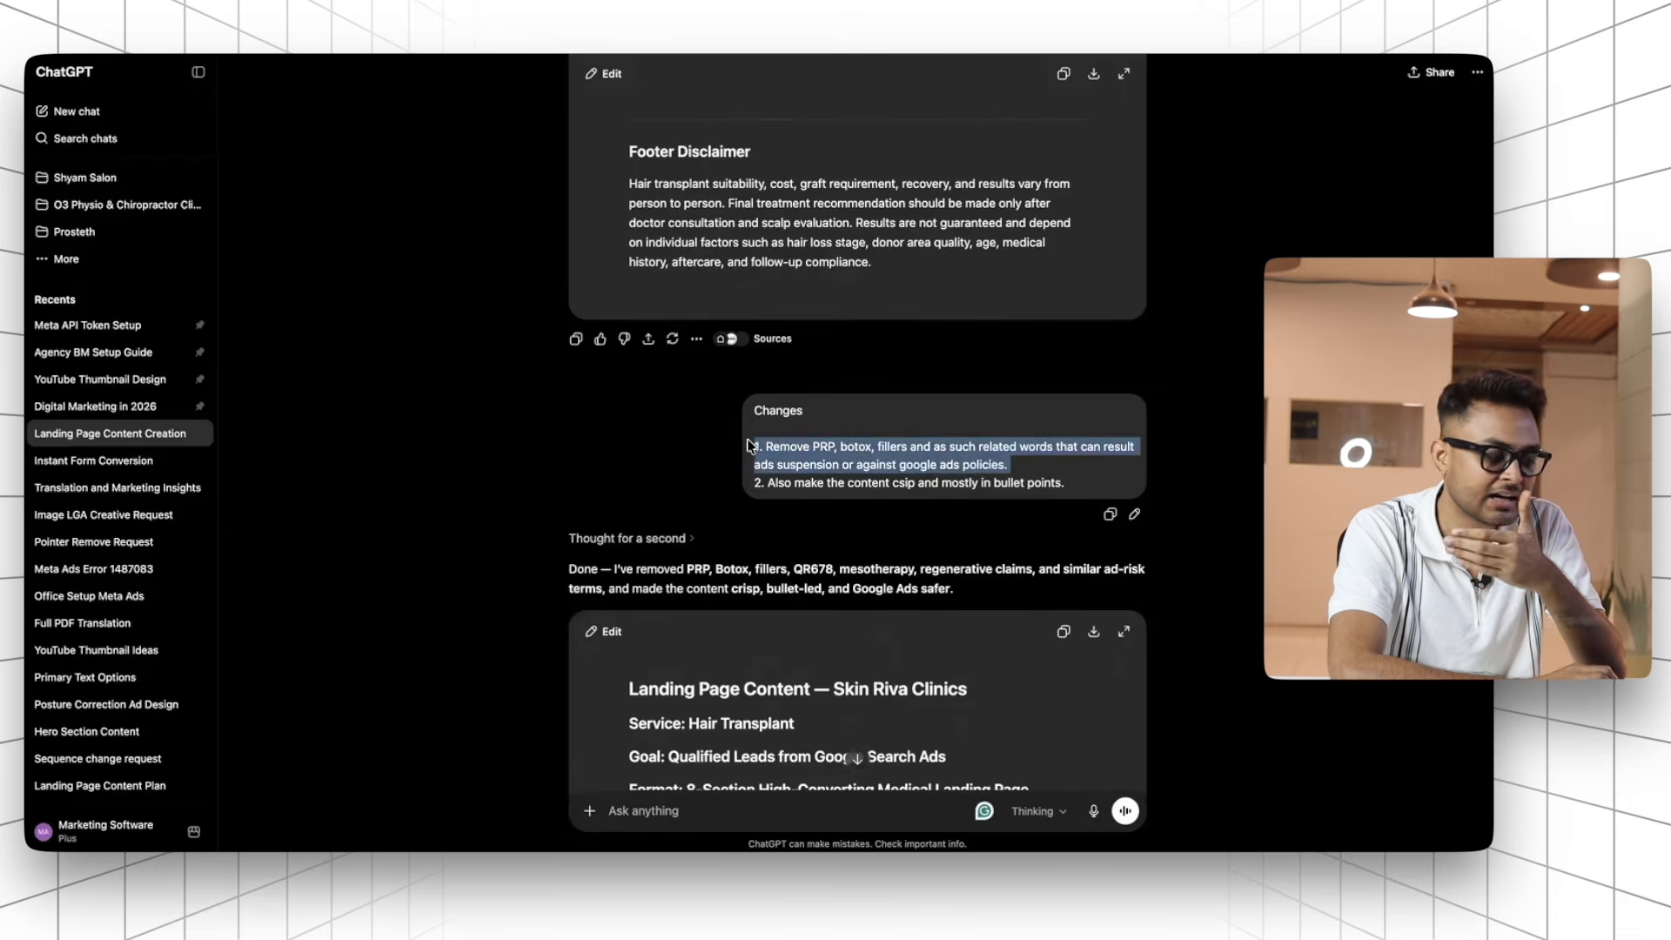
pyautogui.scroll(-1, 853, 459)
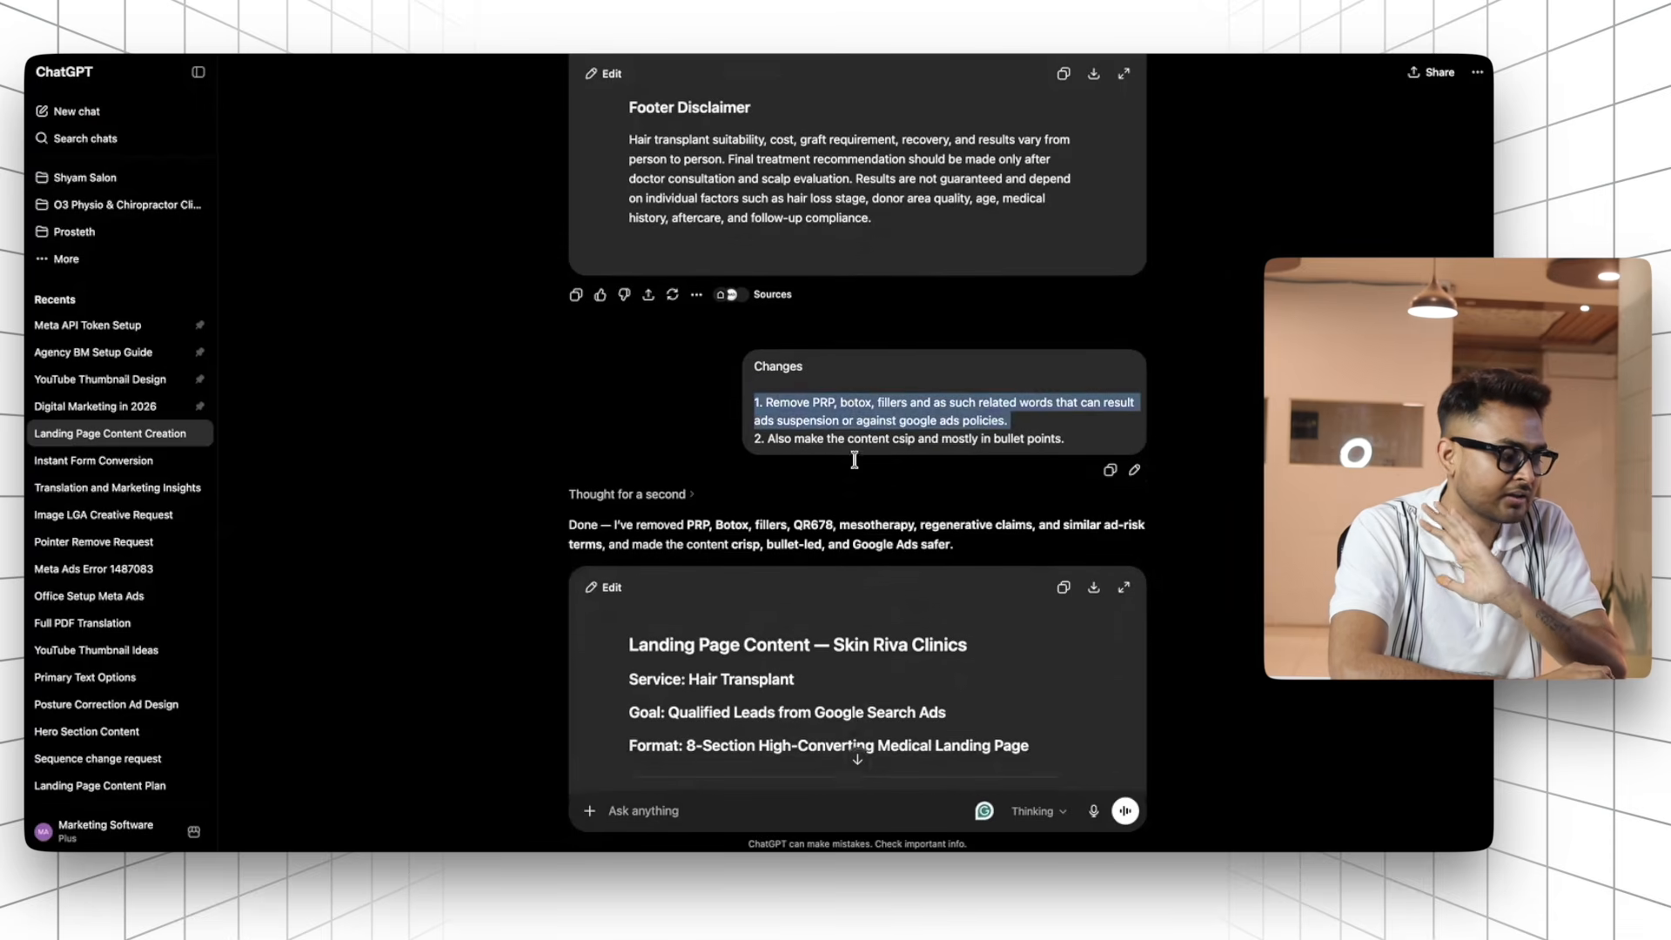
pyautogui.click(908, 451)
pyautogui.moveTo(1081, 447); pyautogui.dragTo(749, 435)
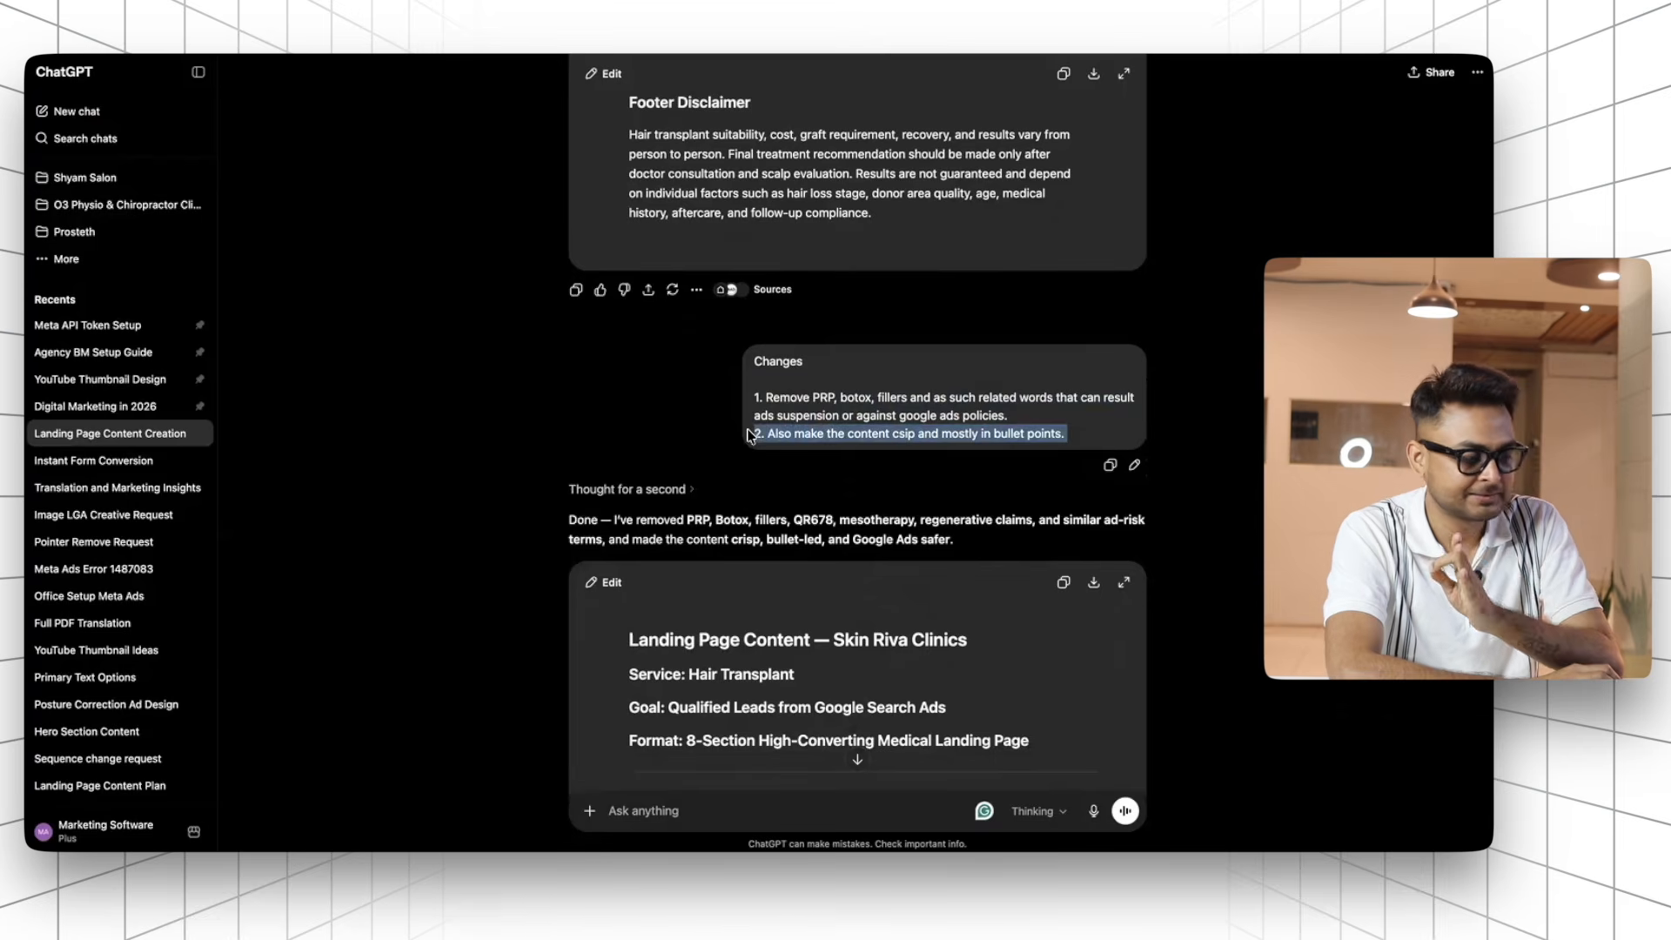
pyautogui.click(860, 430)
# Review the revised 8-section Skin Riva landing page content from the hero section through the clinic trust points to the FAQ
pyautogui.scroll(-8, 860, 430)
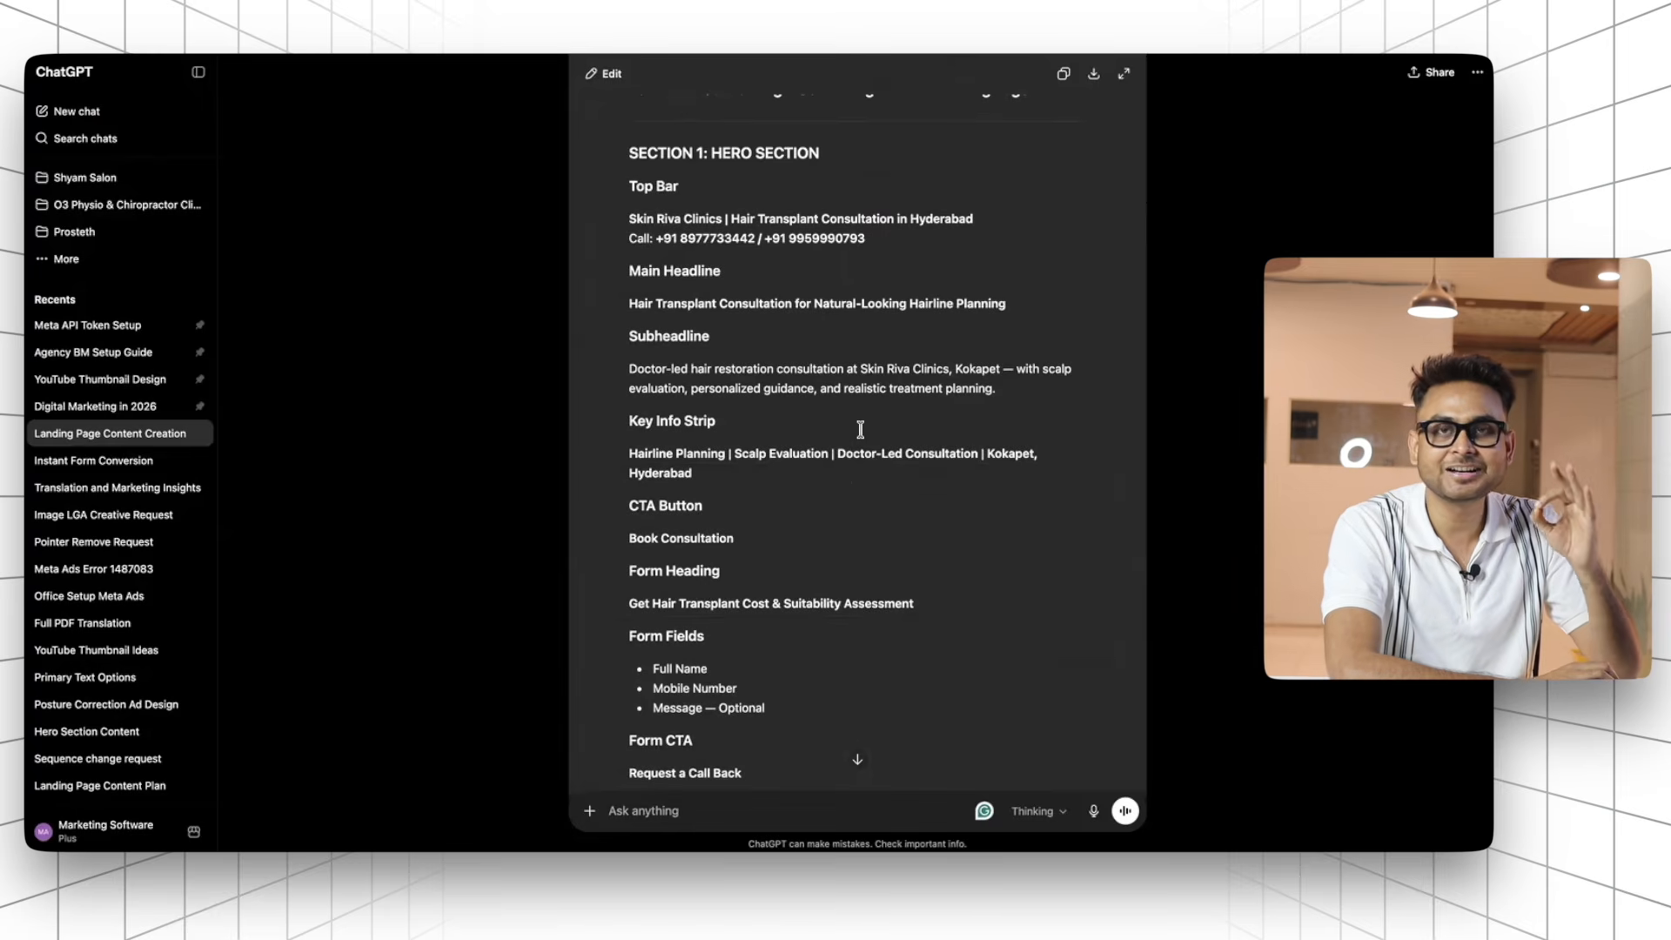
pyautogui.scroll(-1, 861, 430)
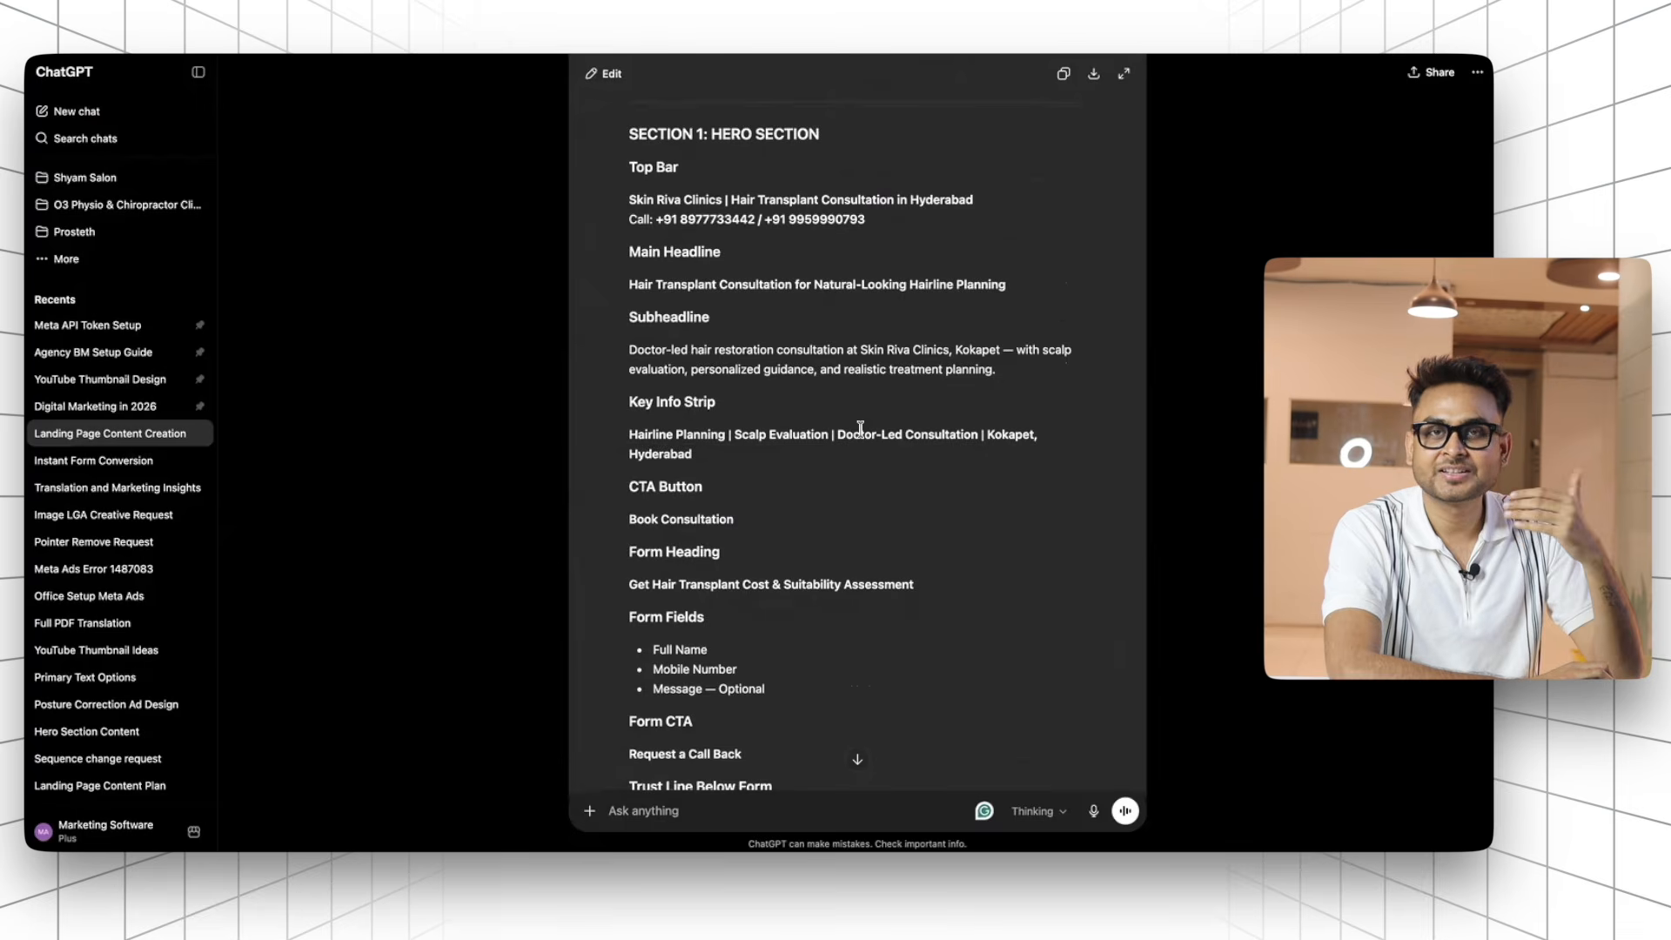
pyautogui.scroll(-3, 860, 430)
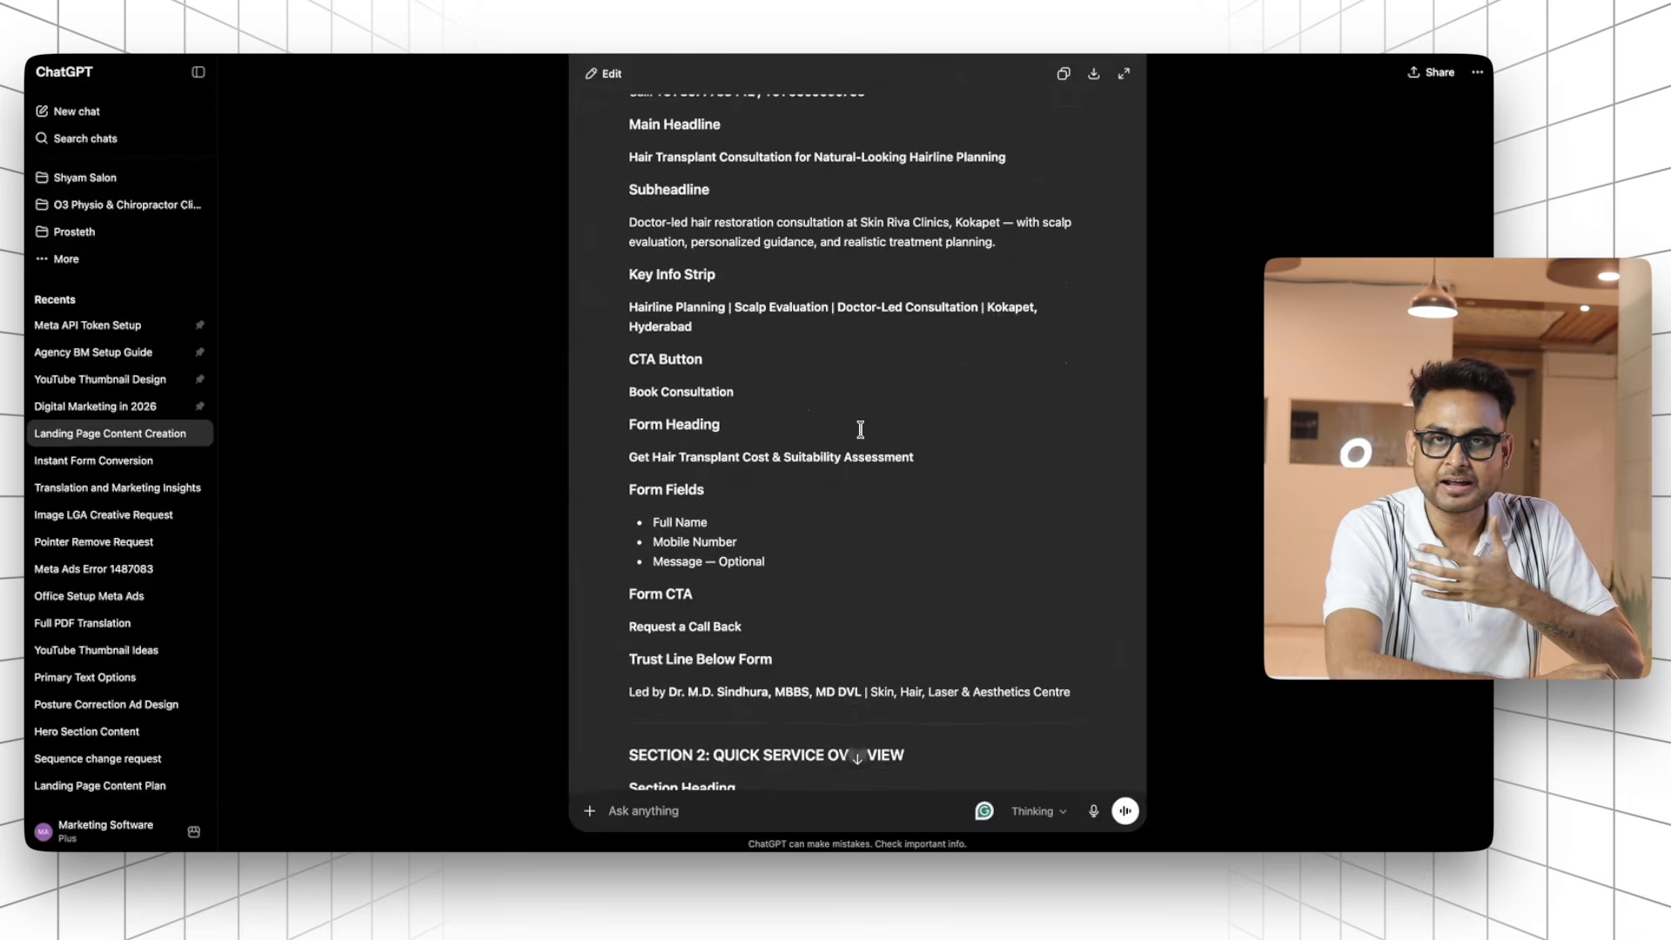
pyautogui.scroll(5, 860, 430)
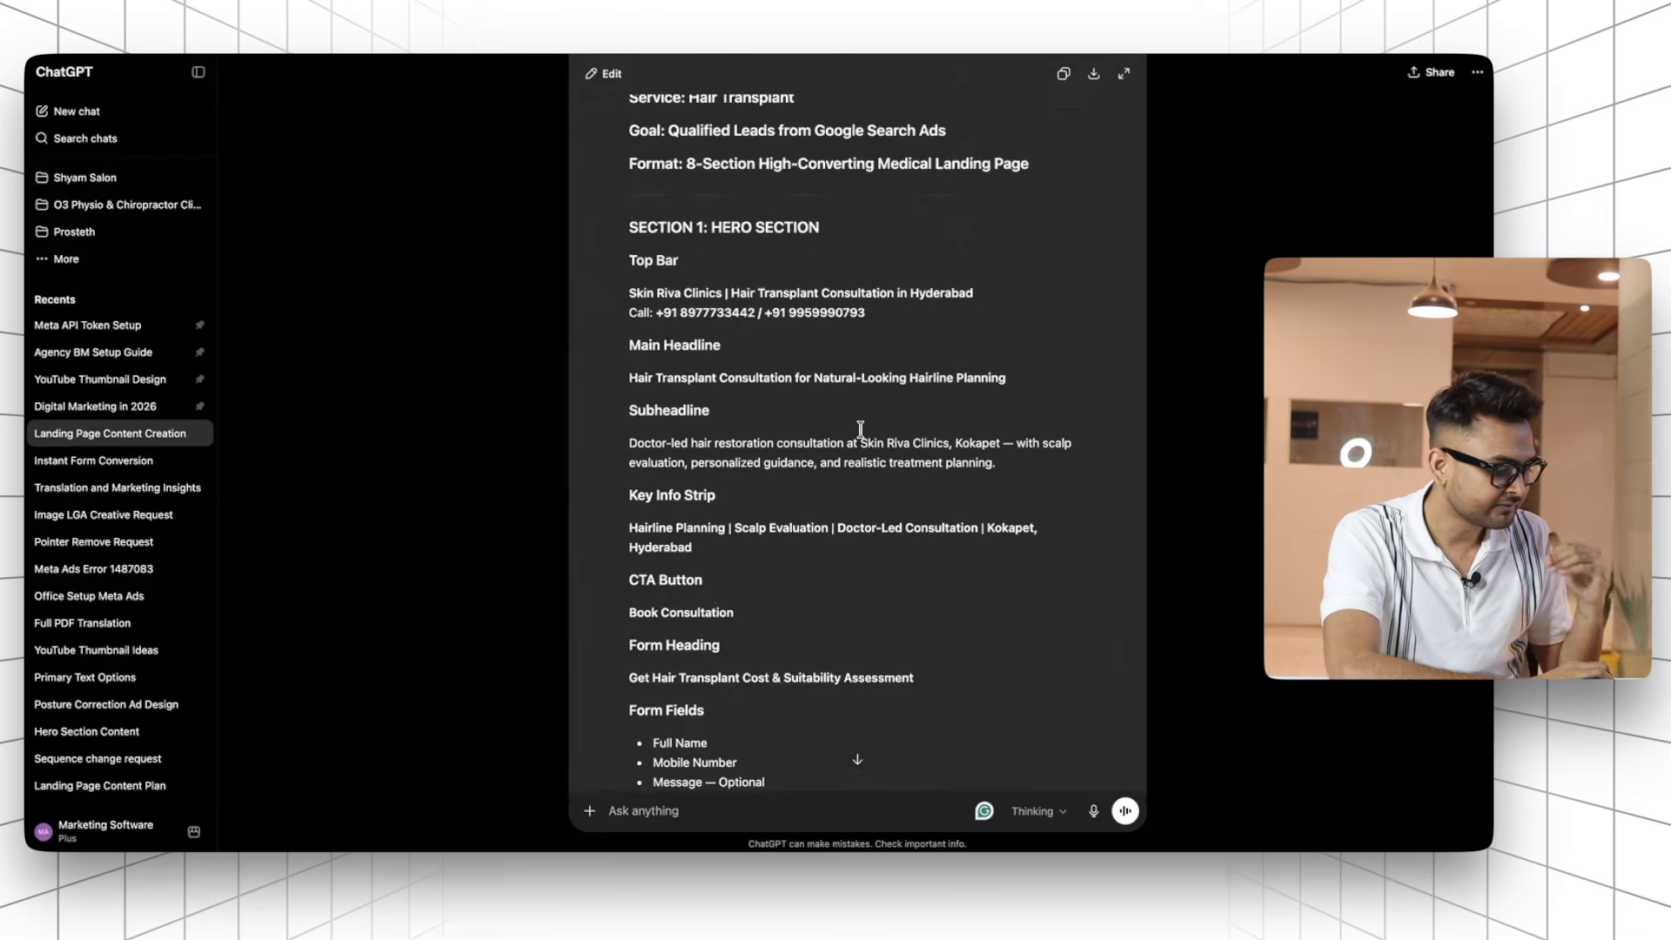
pyautogui.scroll(-20, 860, 430)
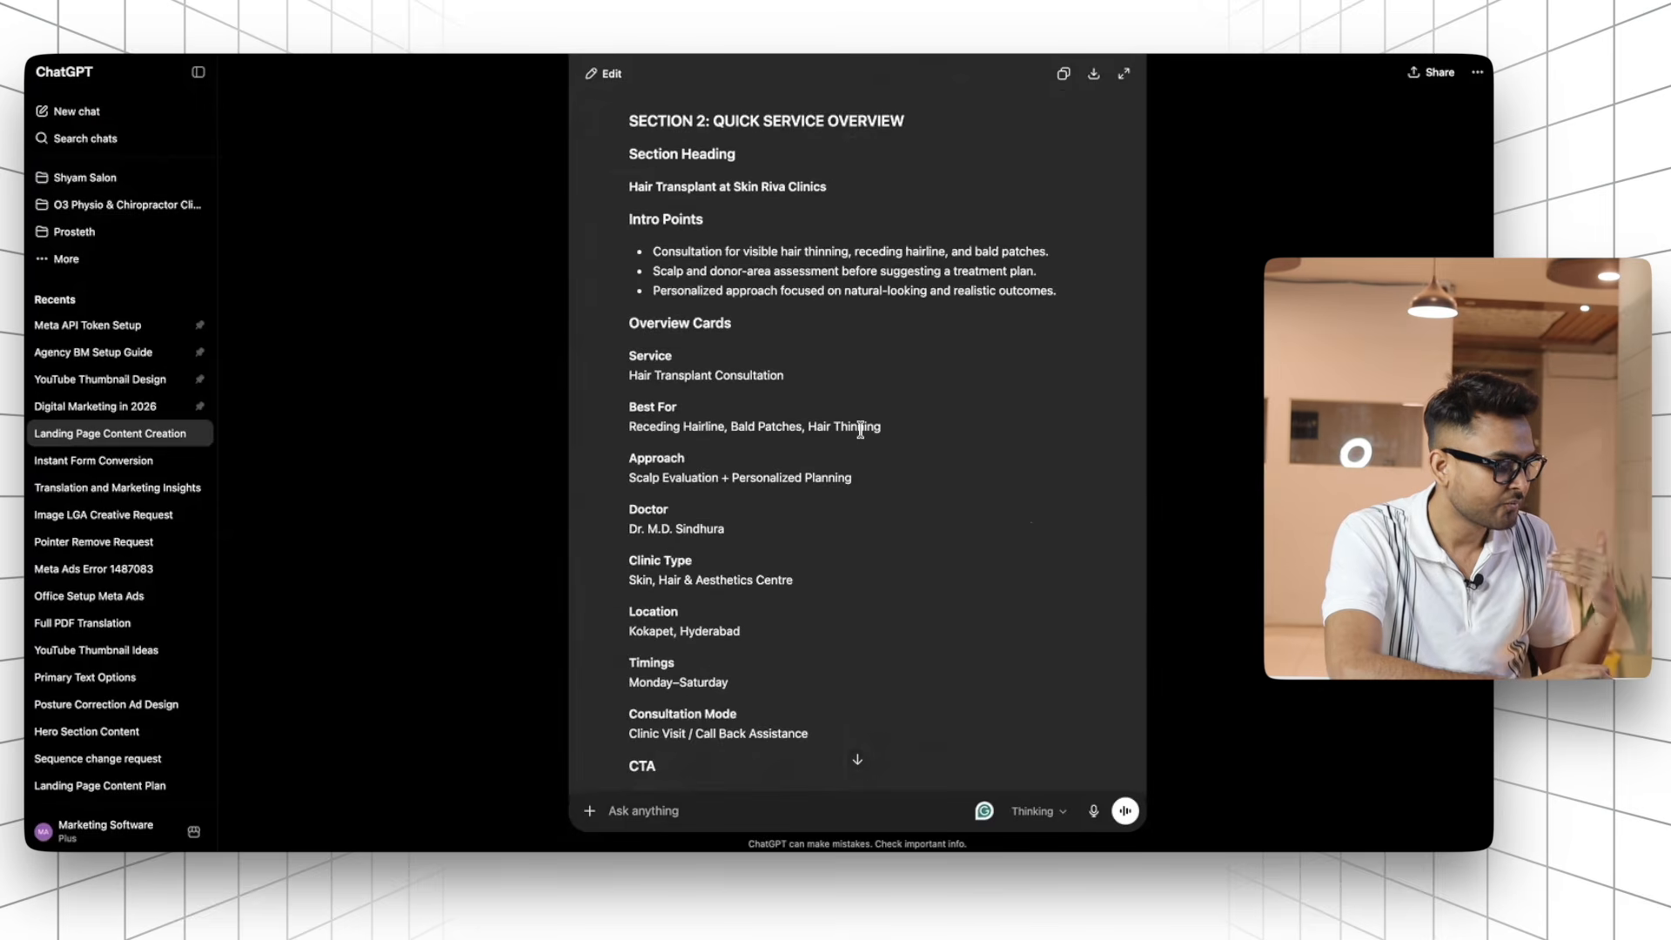
pyautogui.scroll(-20, 860, 430)
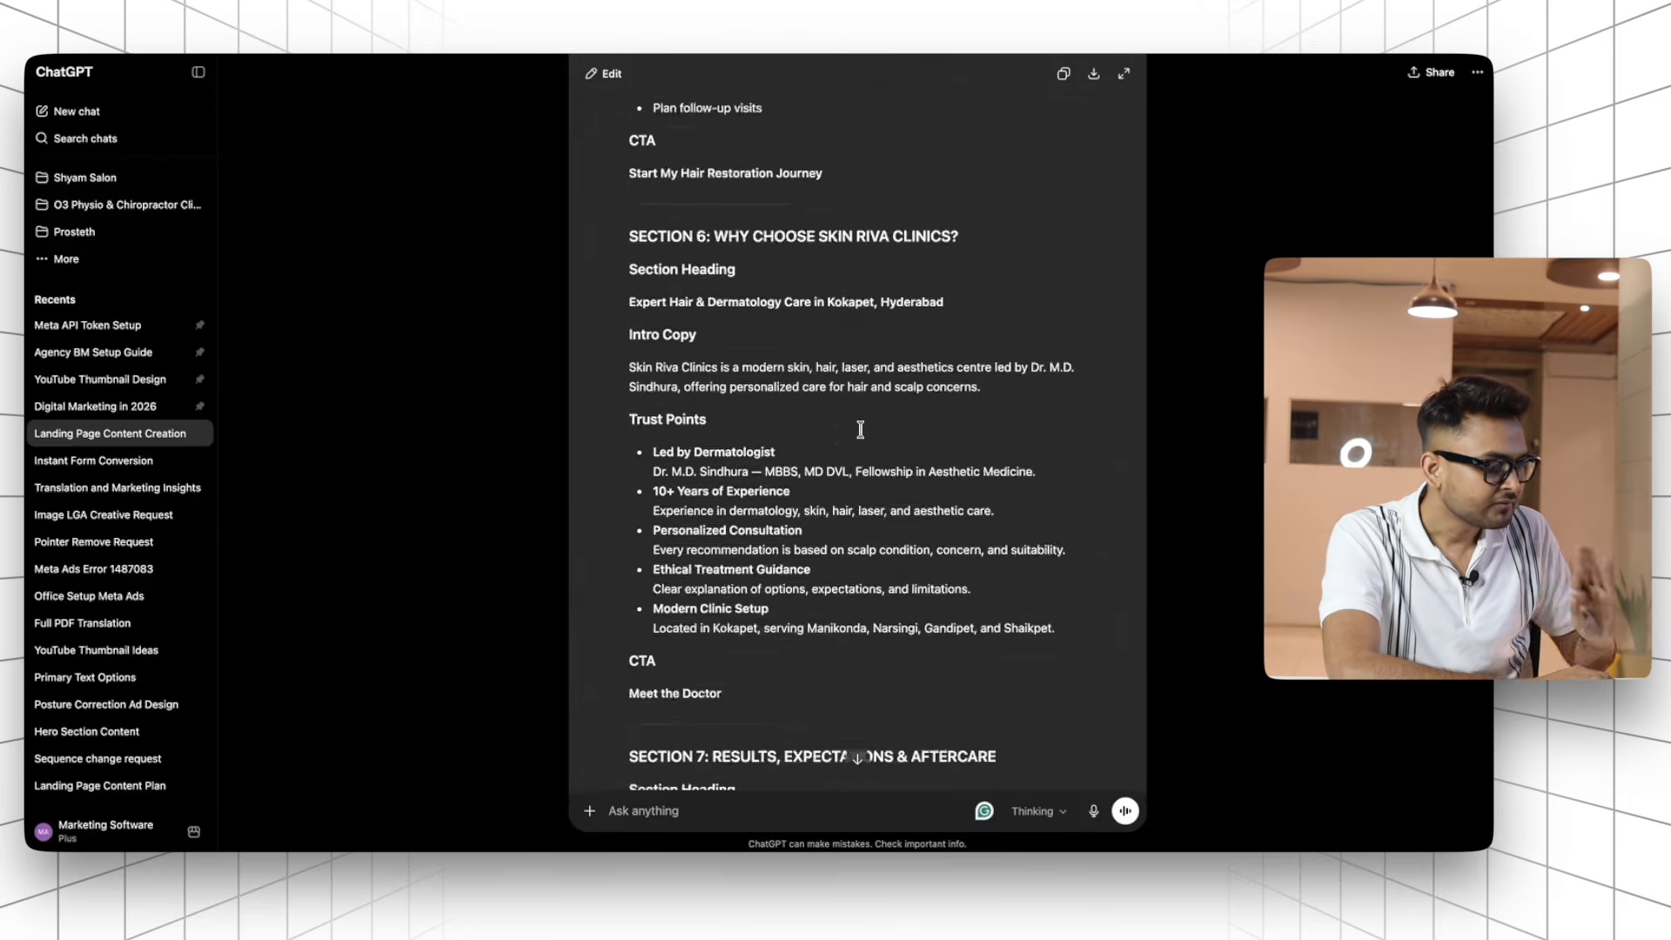
pyautogui.scroll(-20, 860, 430)
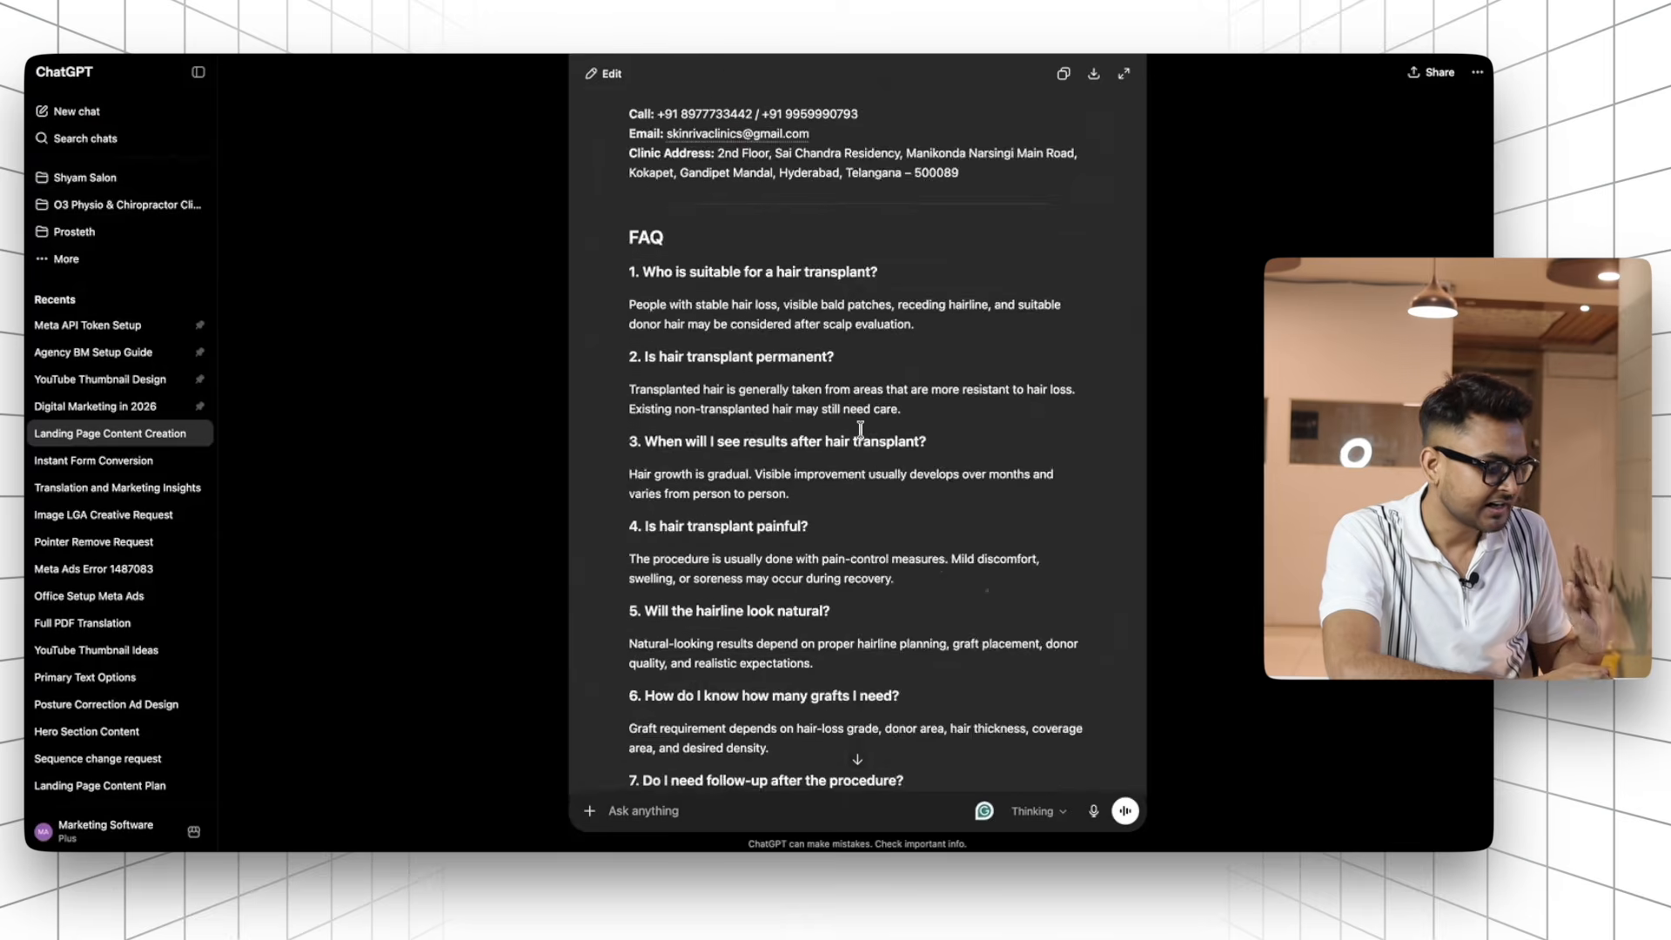
# Read the follow-up request for team, gallery, before/after, video testimonial and Google My Business testimonial sections, along with ChatGPT's reply
pyautogui.scroll(-5, 862, 471)
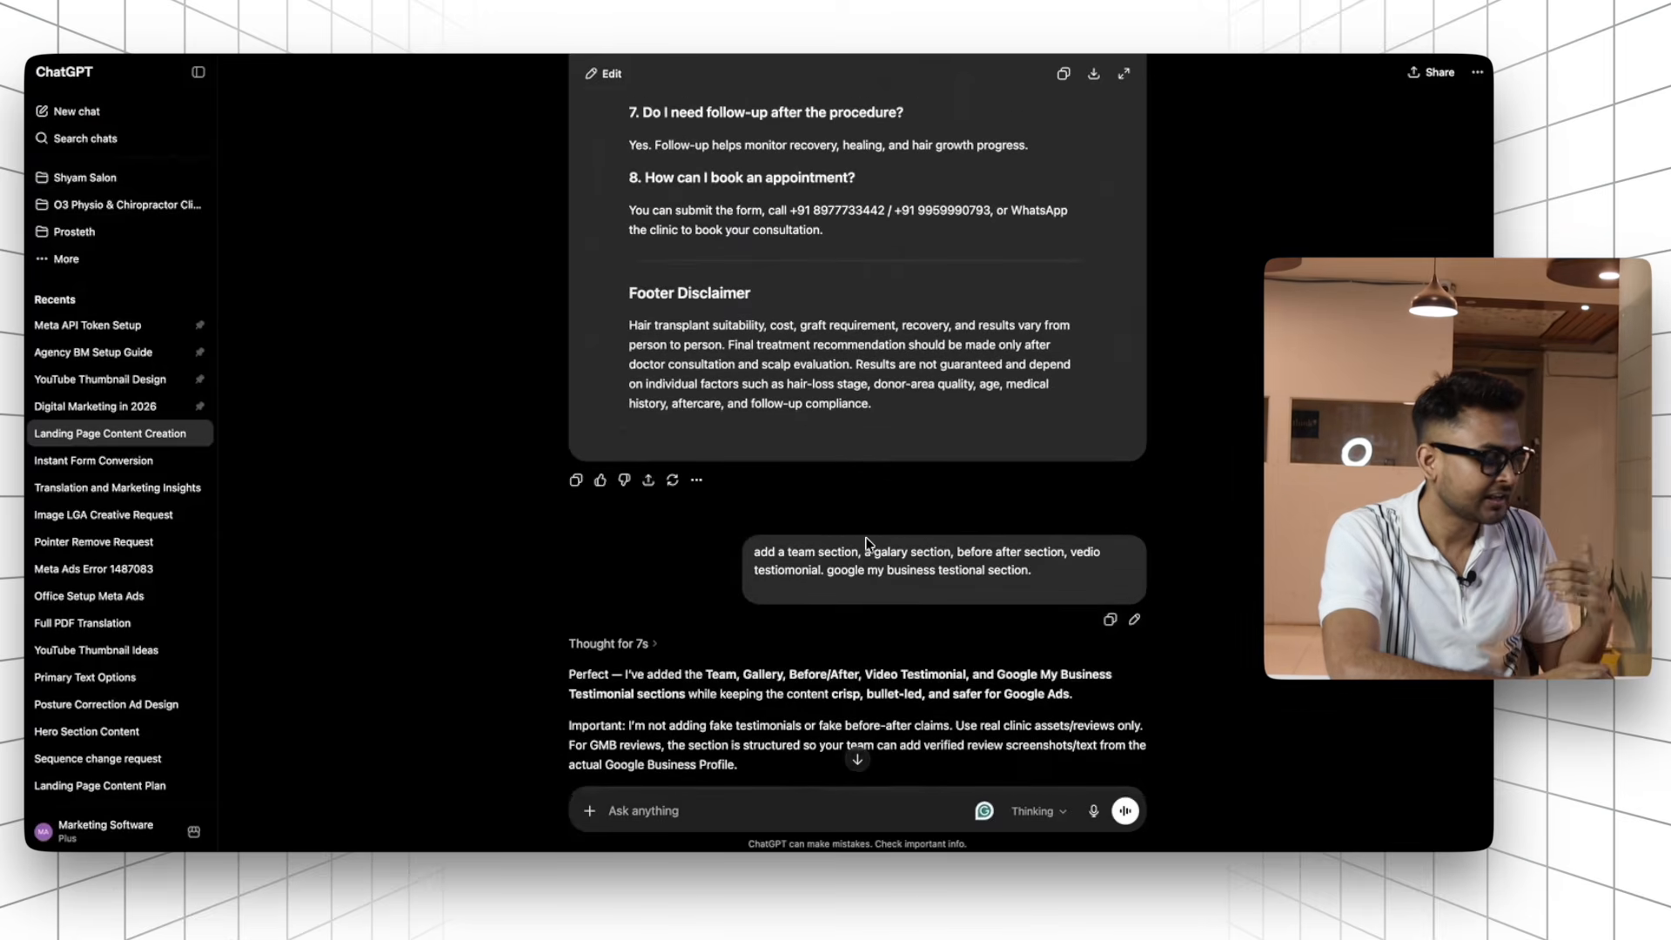
pyautogui.scroll(-3, 866, 544)
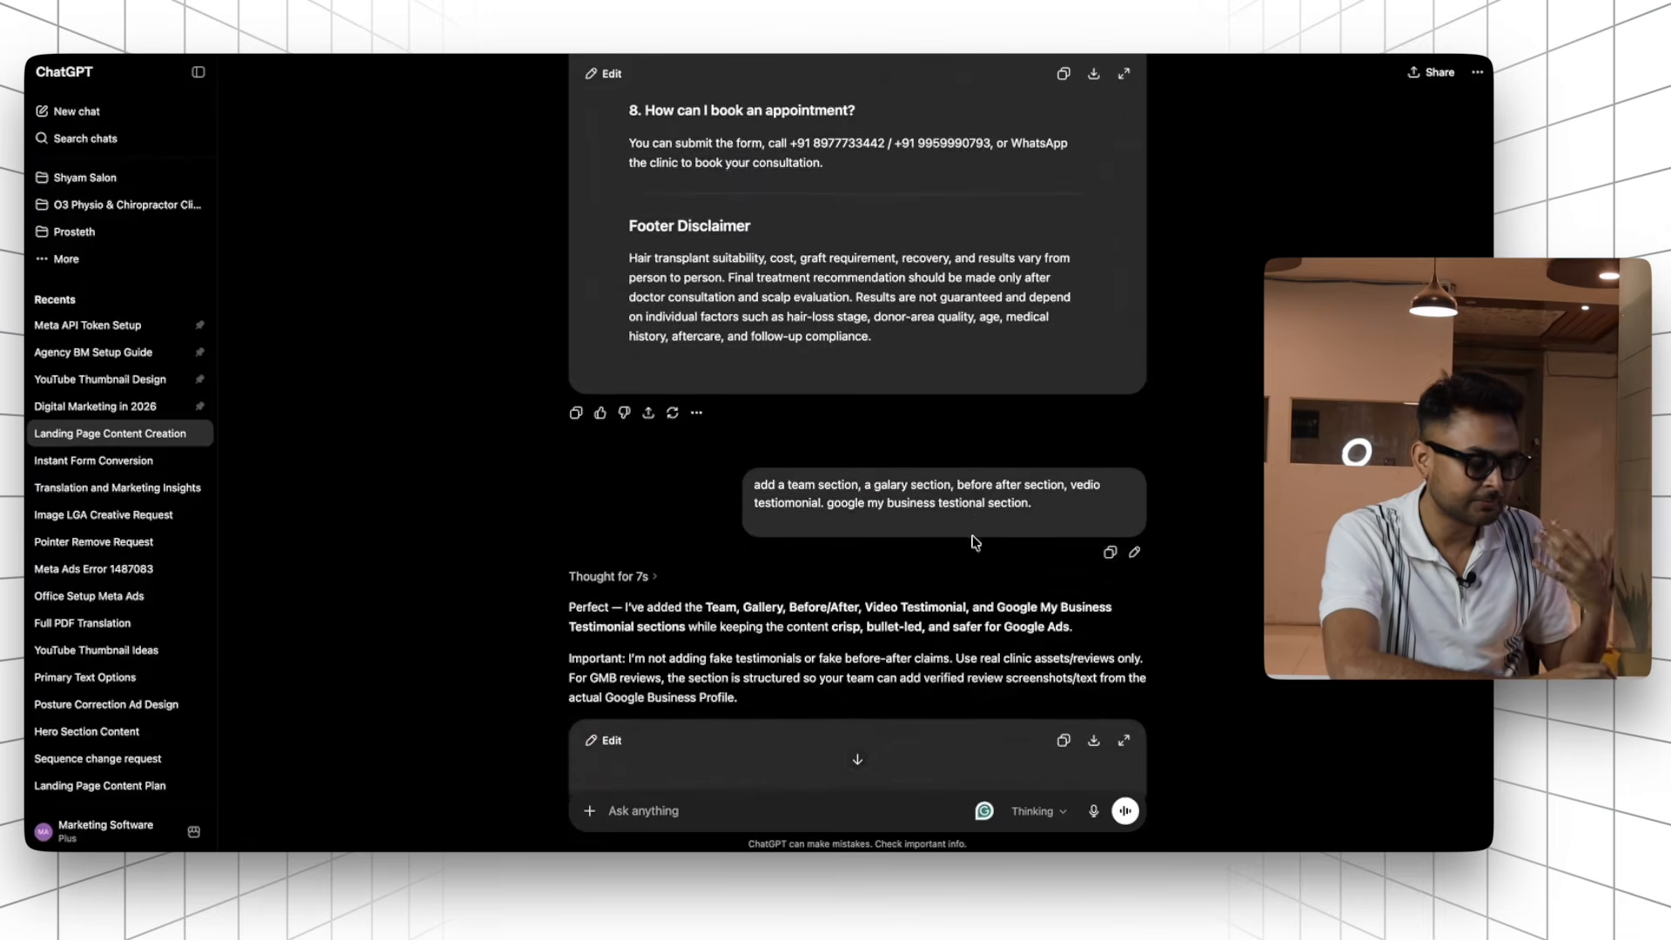
pyautogui.scroll(-2, 1061, 520)
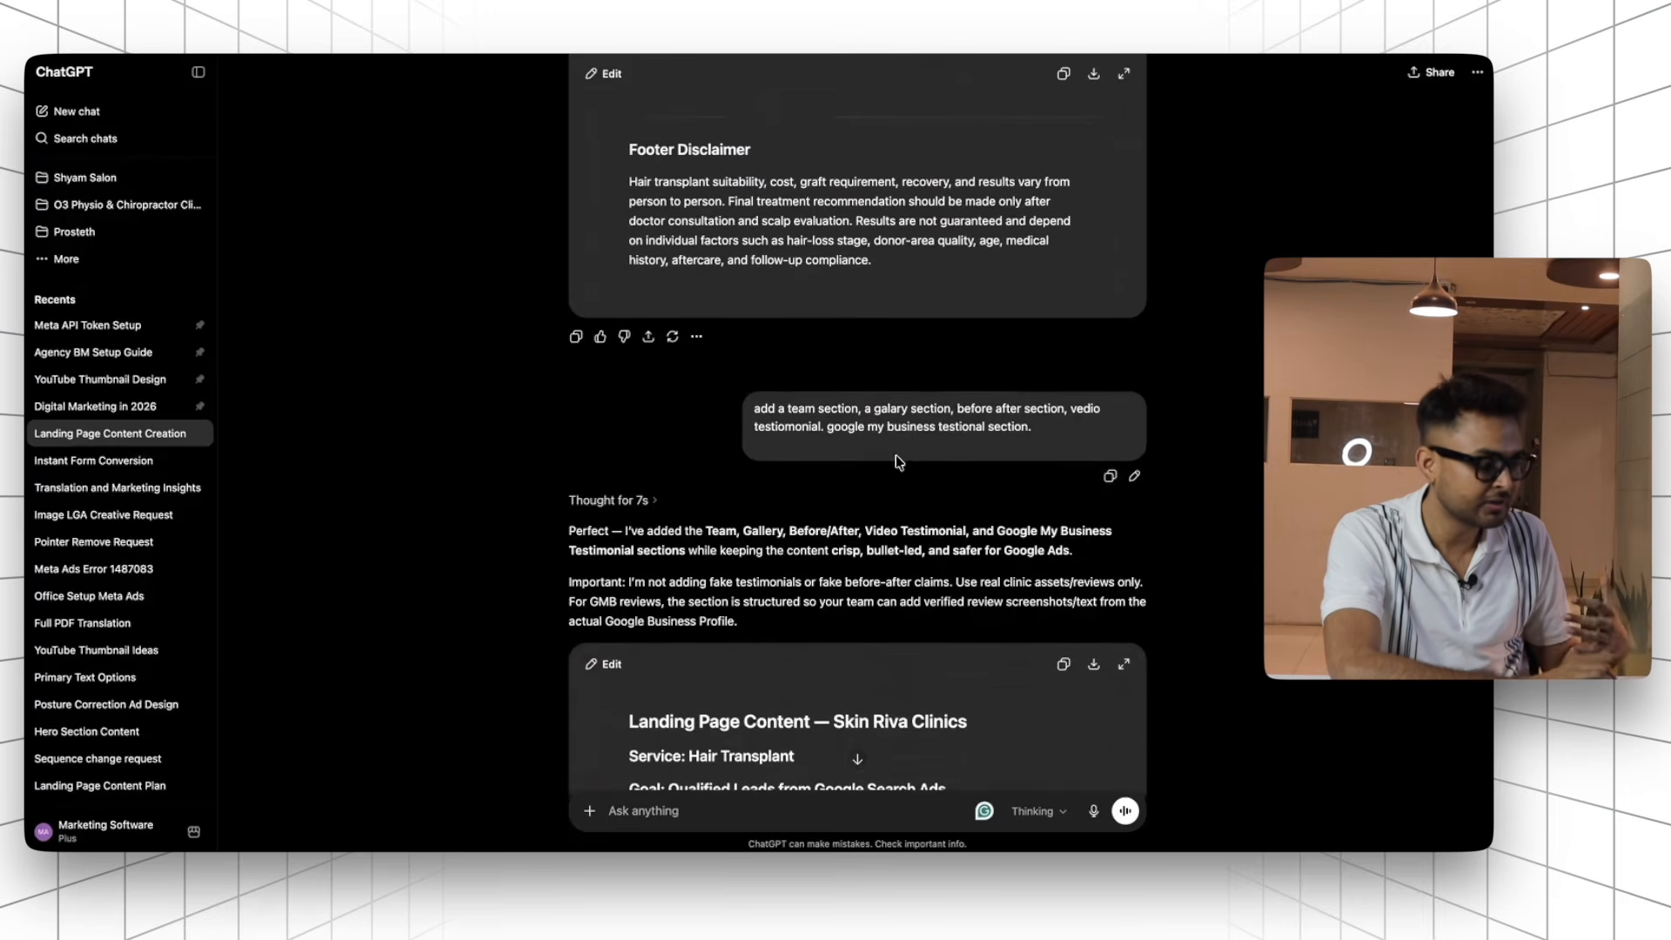
pyautogui.scroll(-1, 918, 453)
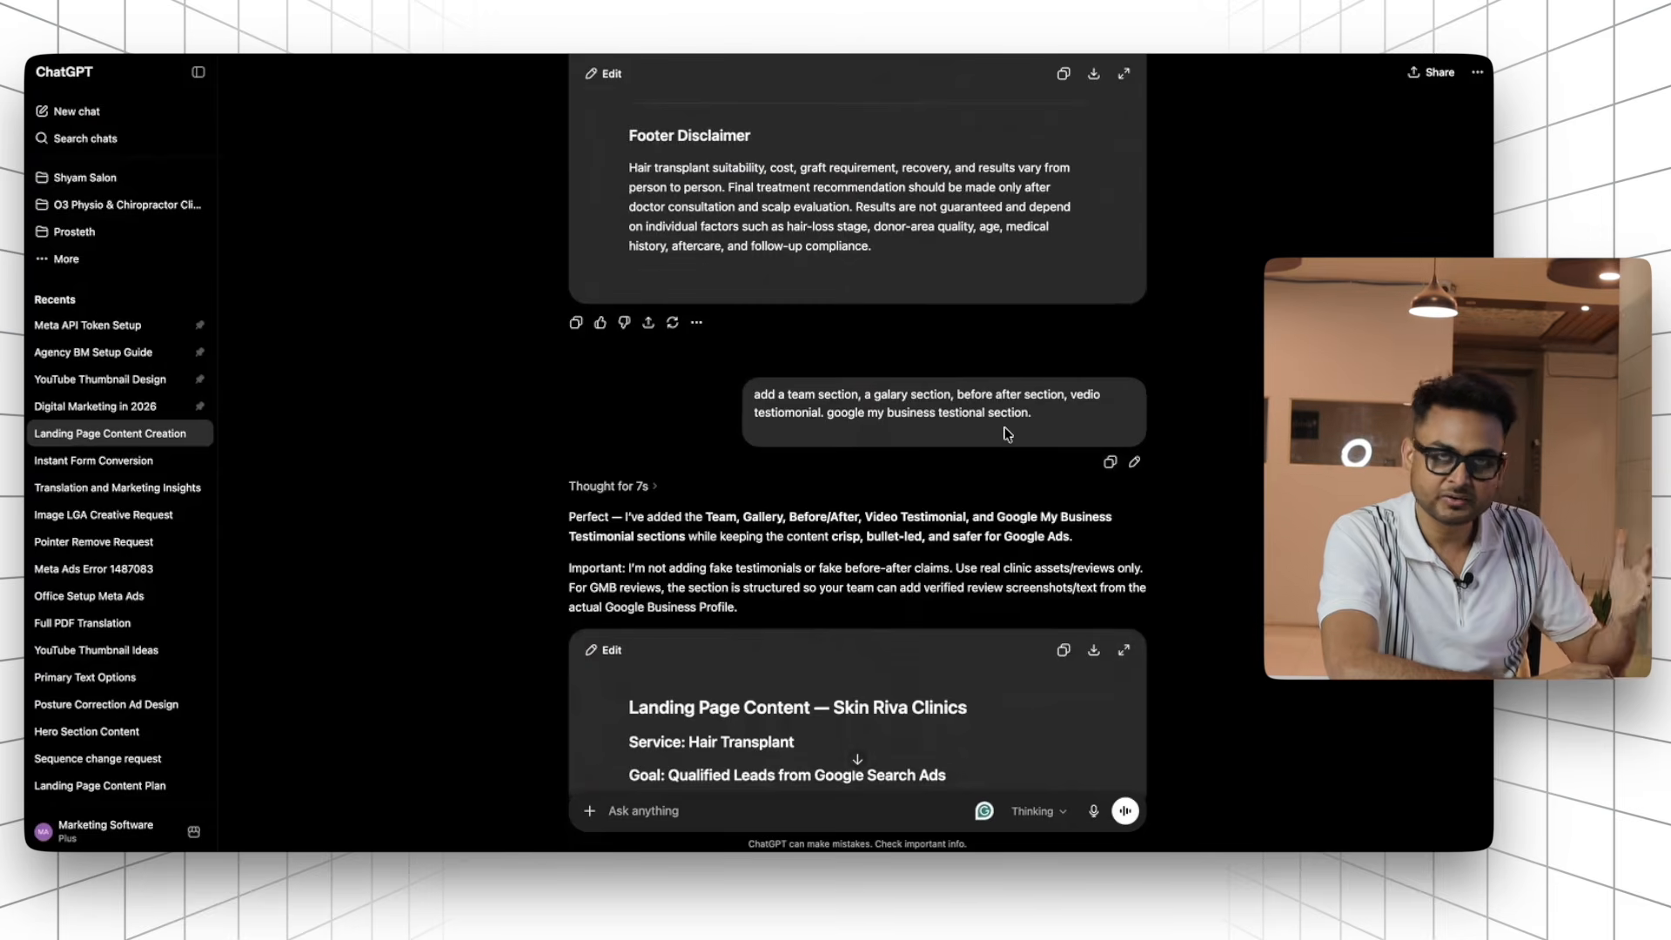
pyautogui.scroll(-2, 1007, 435)
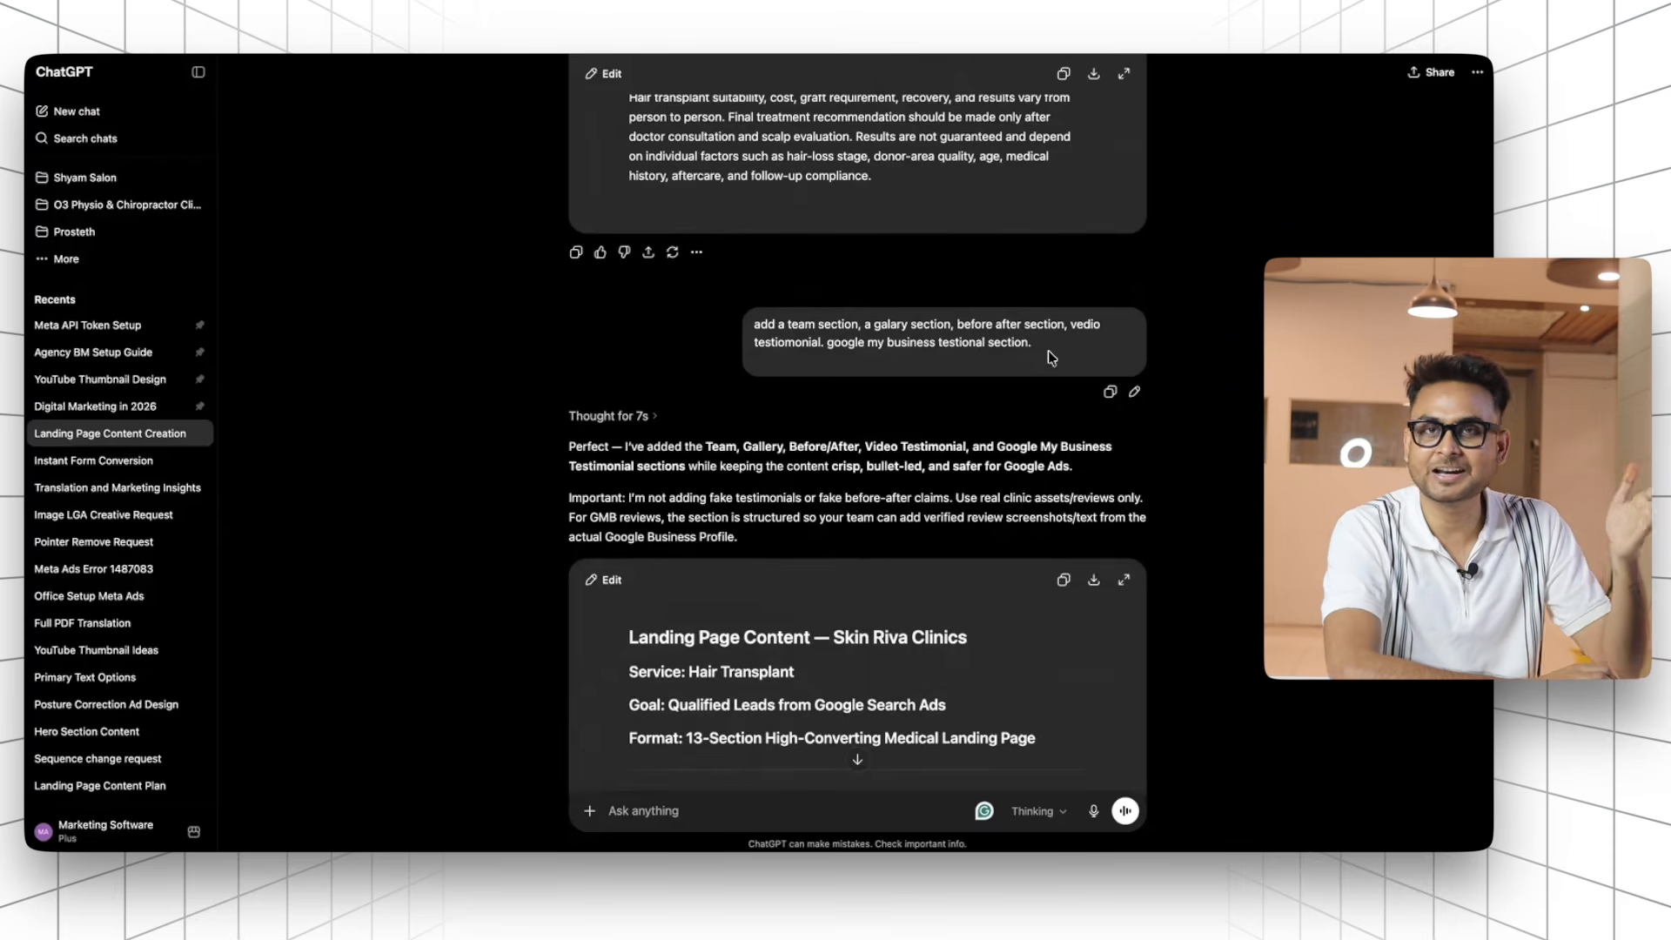
pyautogui.scroll(-1, 1048, 350)
pyautogui.scroll(-1, 1048, 351)
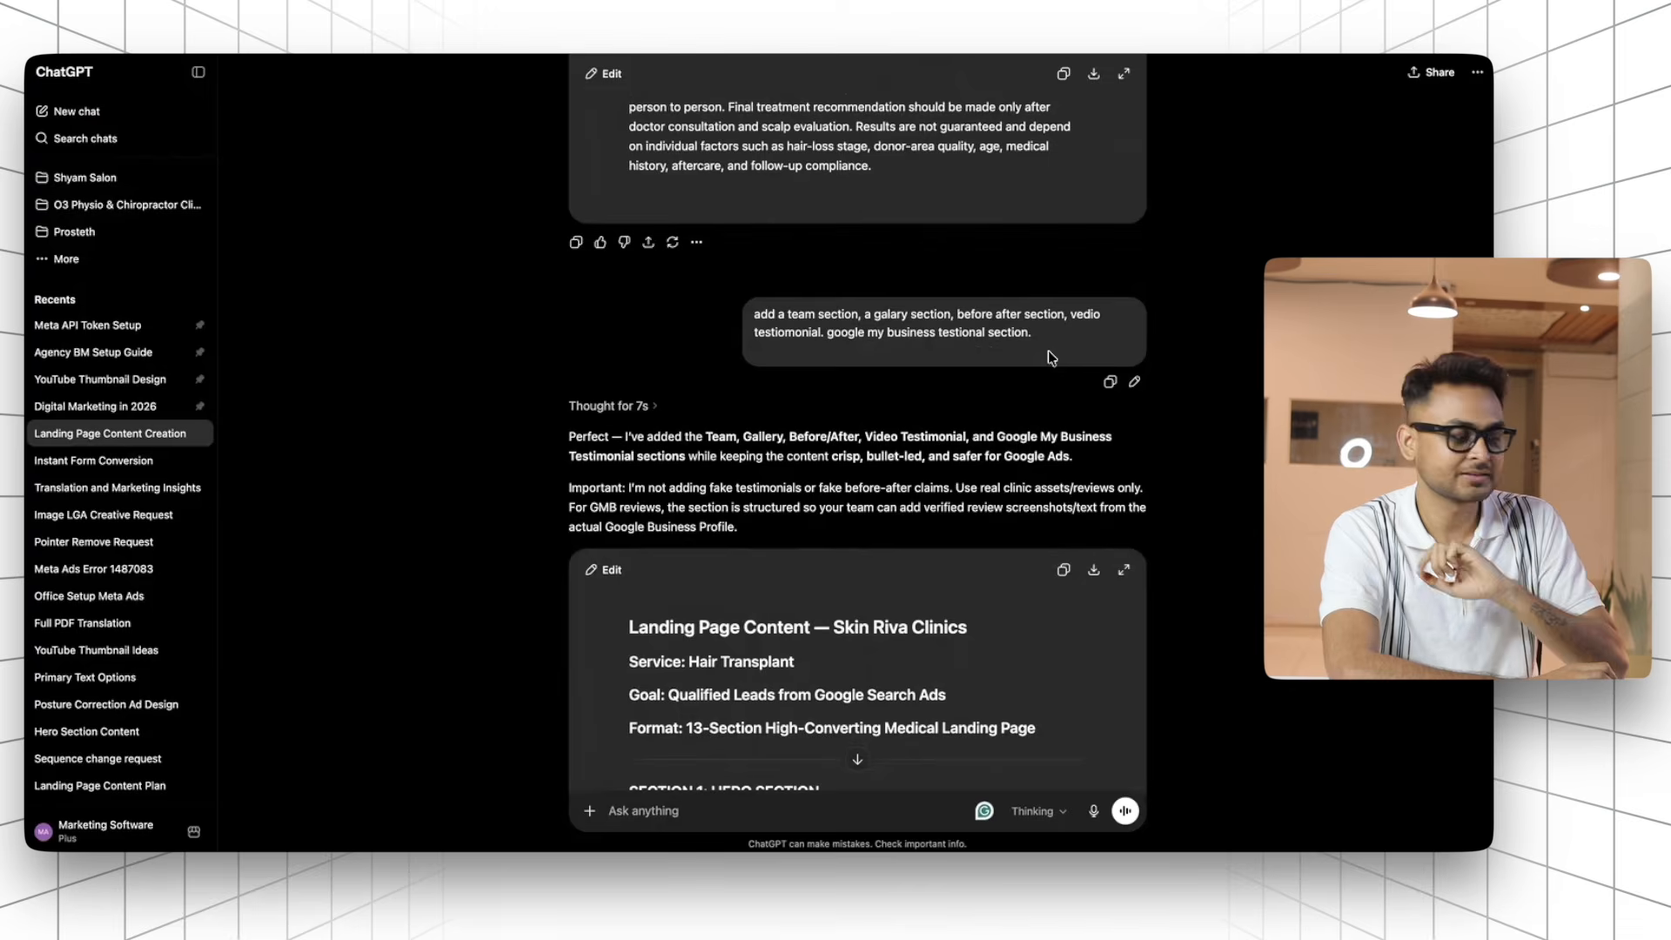
# Review the 13-section landing page content from its hero section through the Google reviews to the footer disclaimer
pyautogui.scroll(-5, 1051, 357)
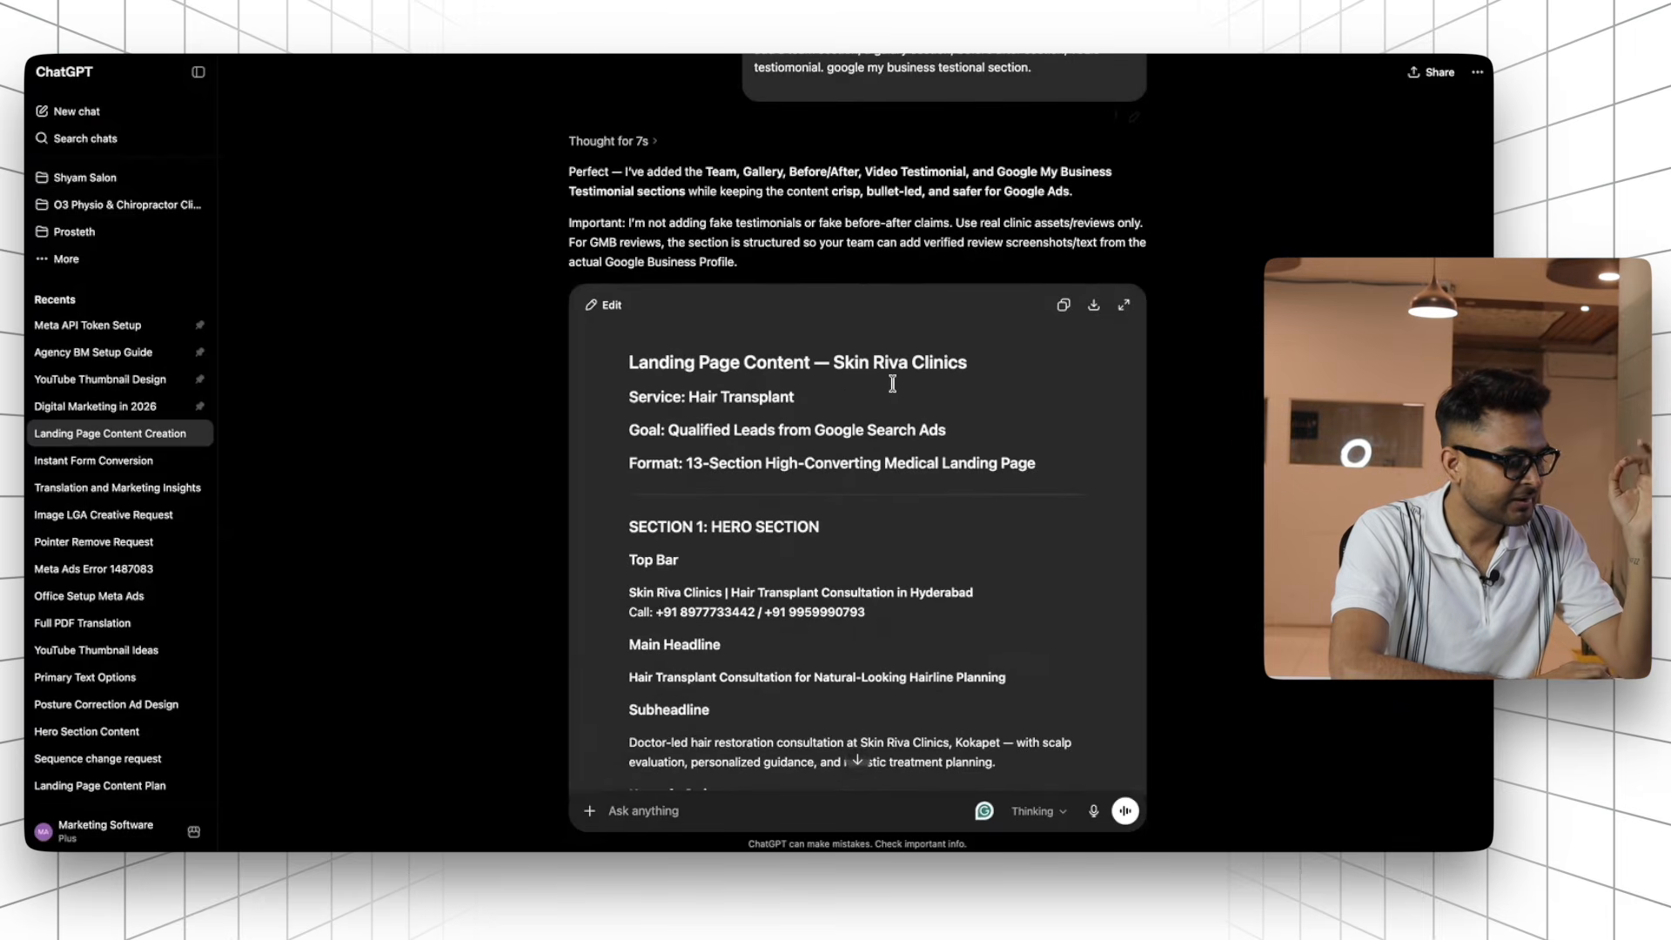
pyautogui.scroll(-15, 892, 383)
pyautogui.scroll(-15, 892, 383)
pyautogui.scroll(-15, 892, 383)
pyautogui.scroll(-15, 892, 383)
pyautogui.scroll(-20, 892, 383)
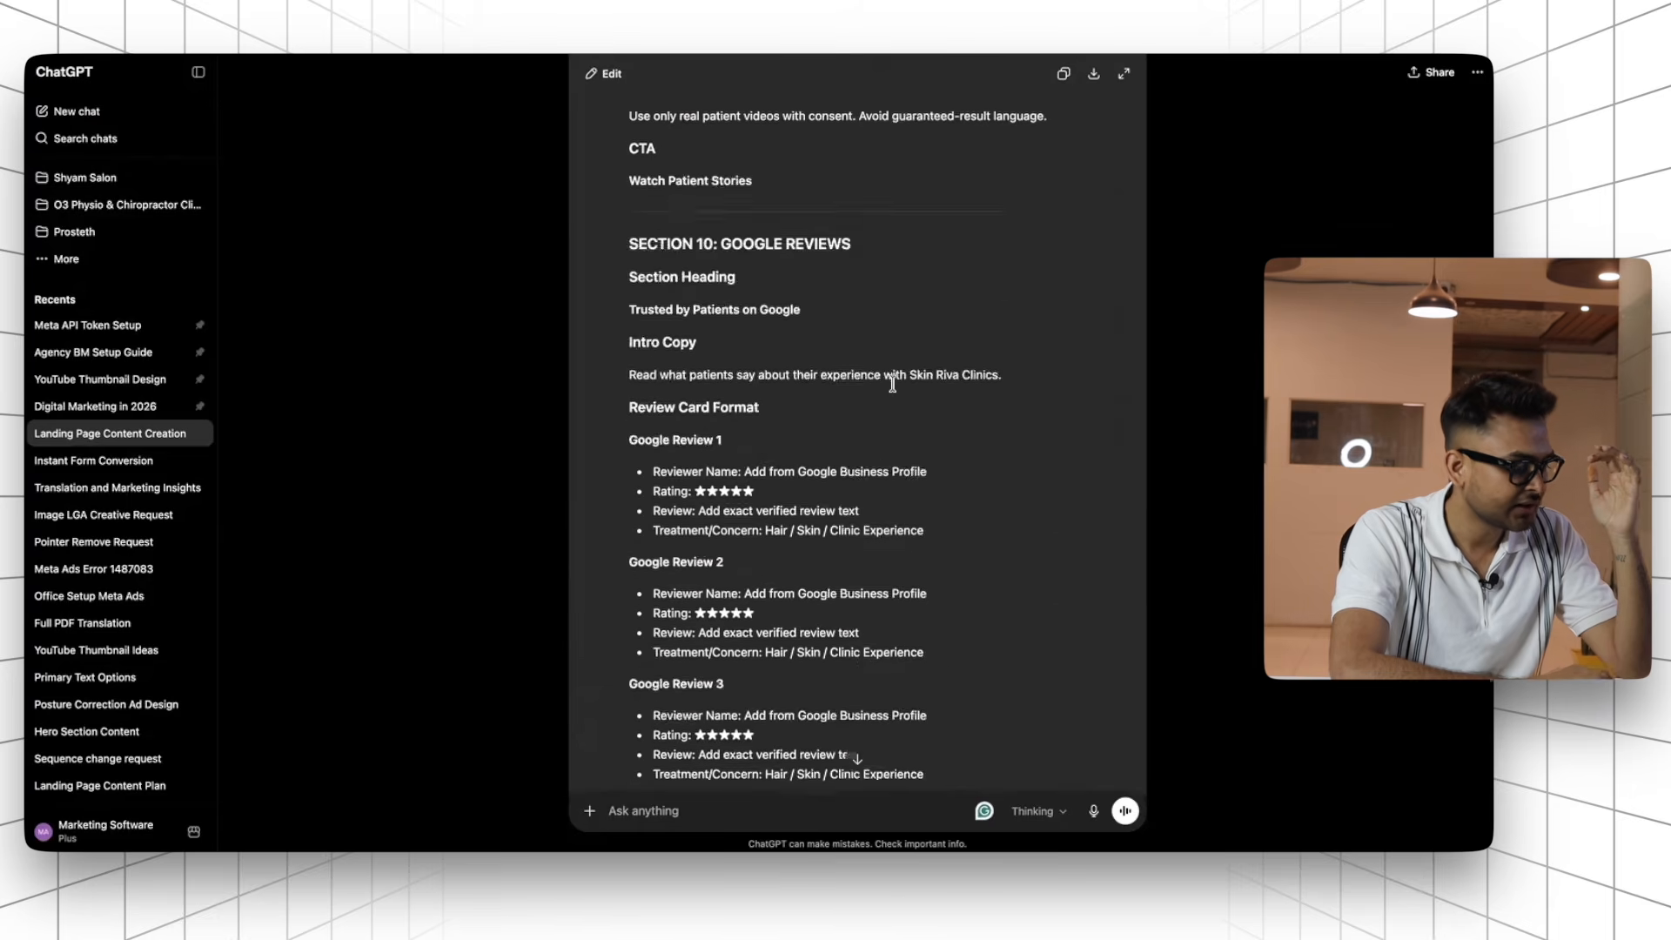
pyautogui.scroll(-20, 893, 383)
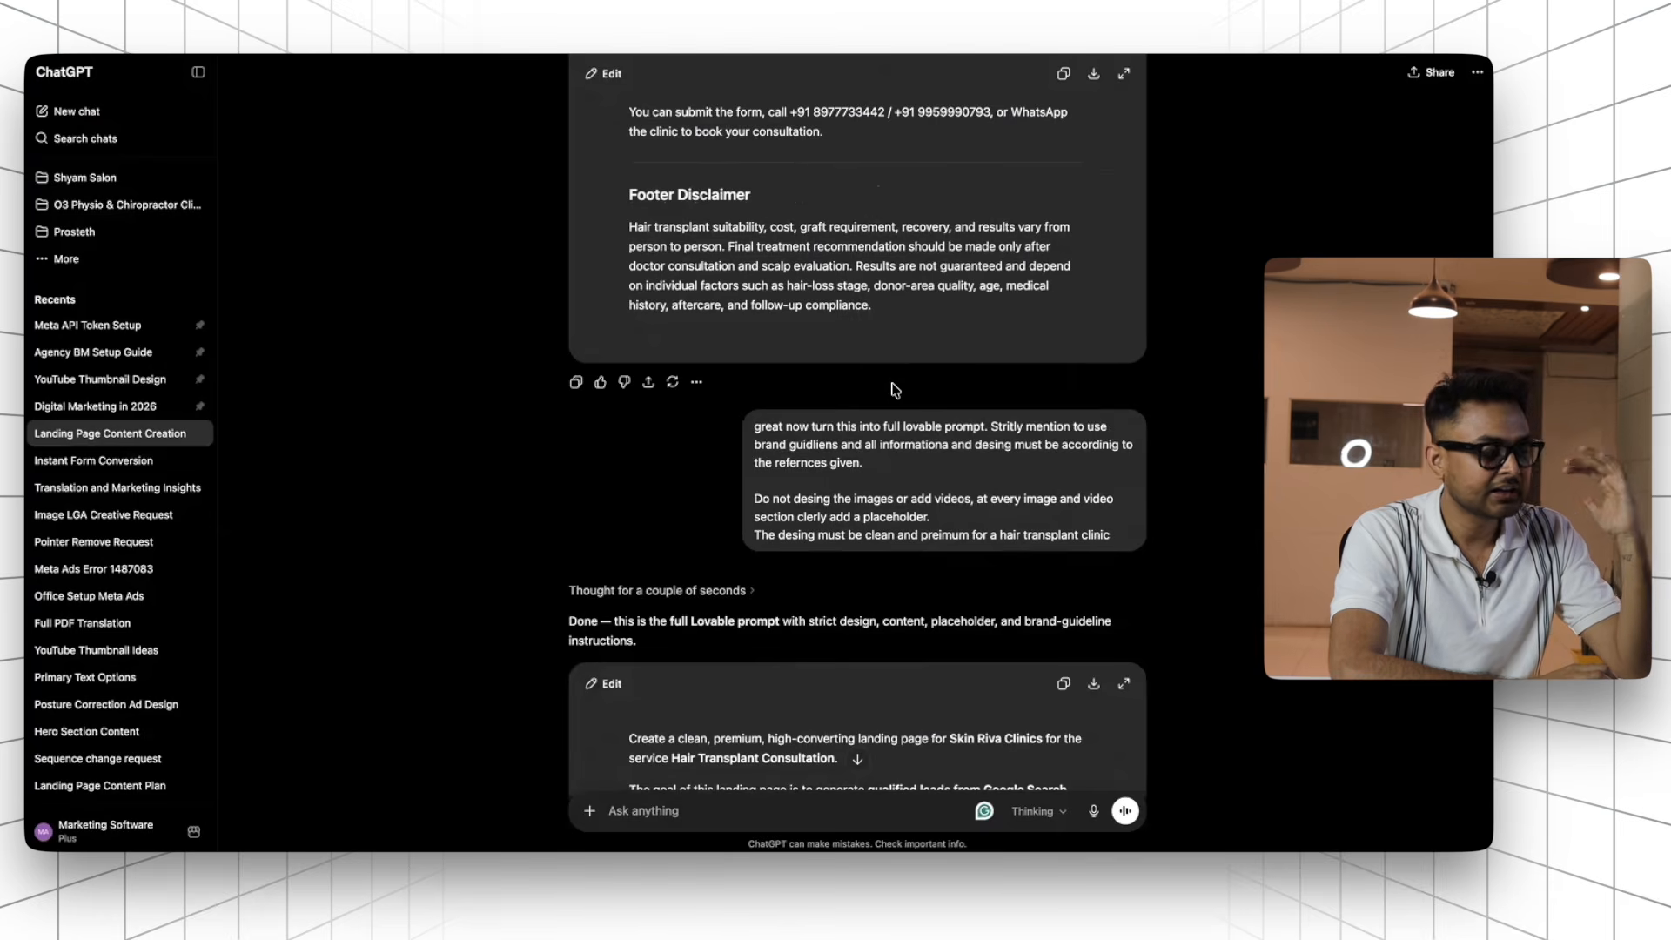
# Read the request to turn the content into a full Lovable prompt with brand guidelines and placeholders, and the generated prompt's opening instructions
pyautogui.scroll(5, 895, 389)
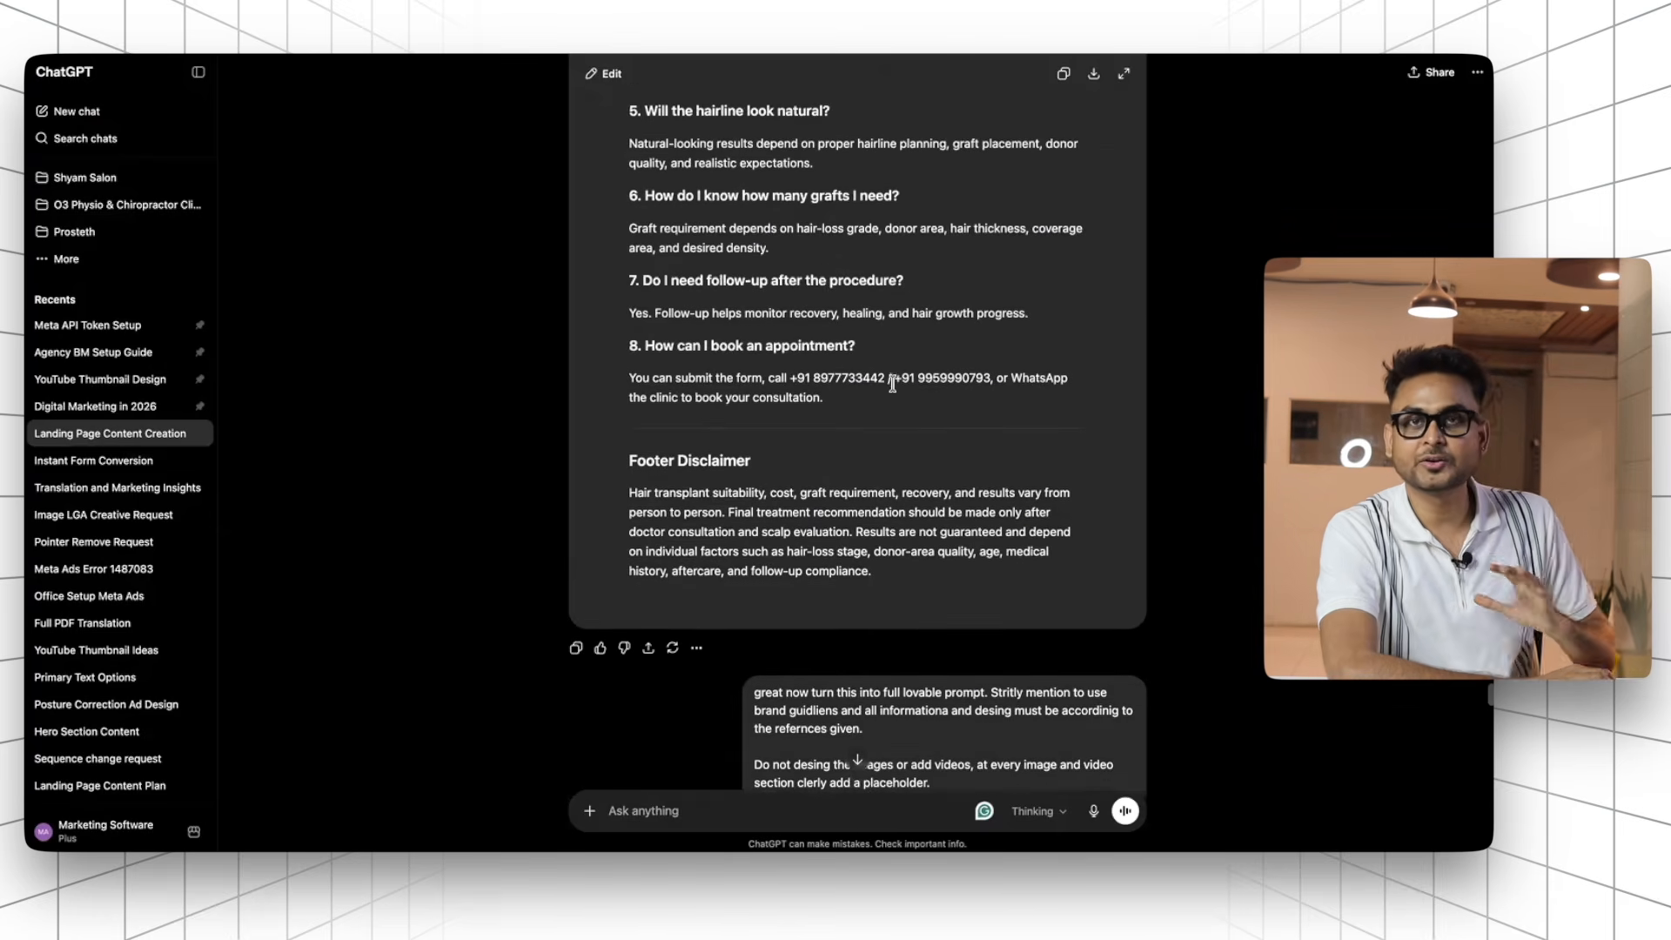
pyautogui.scroll(-5, 892, 383)
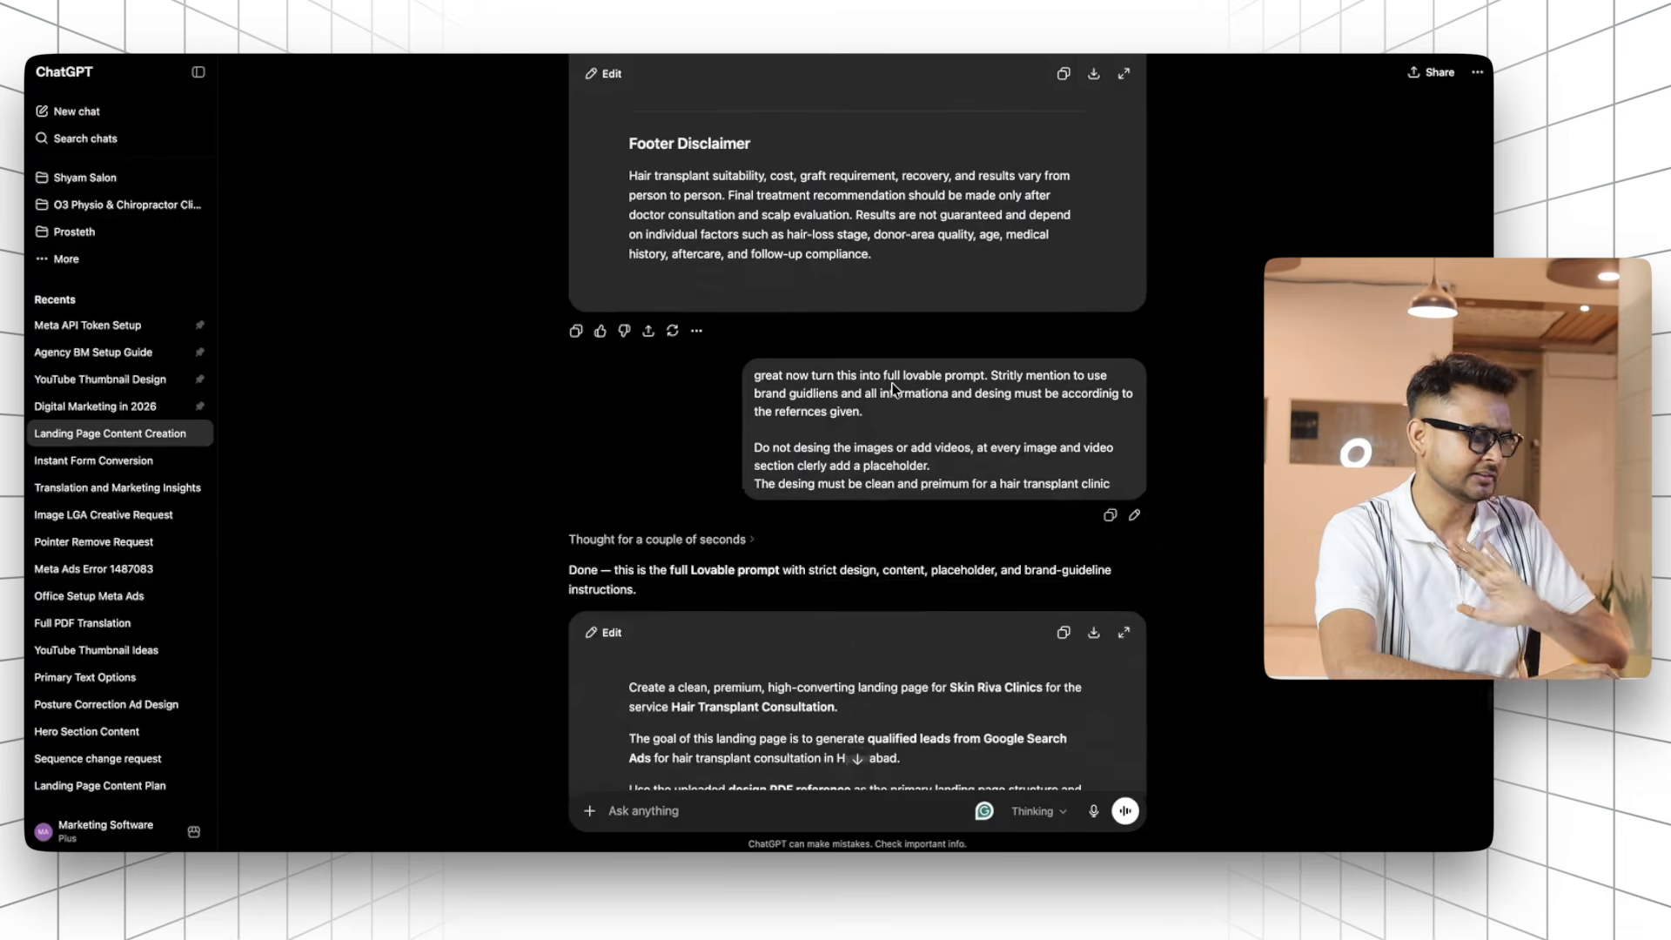
pyautogui.scroll(-3, 894, 387)
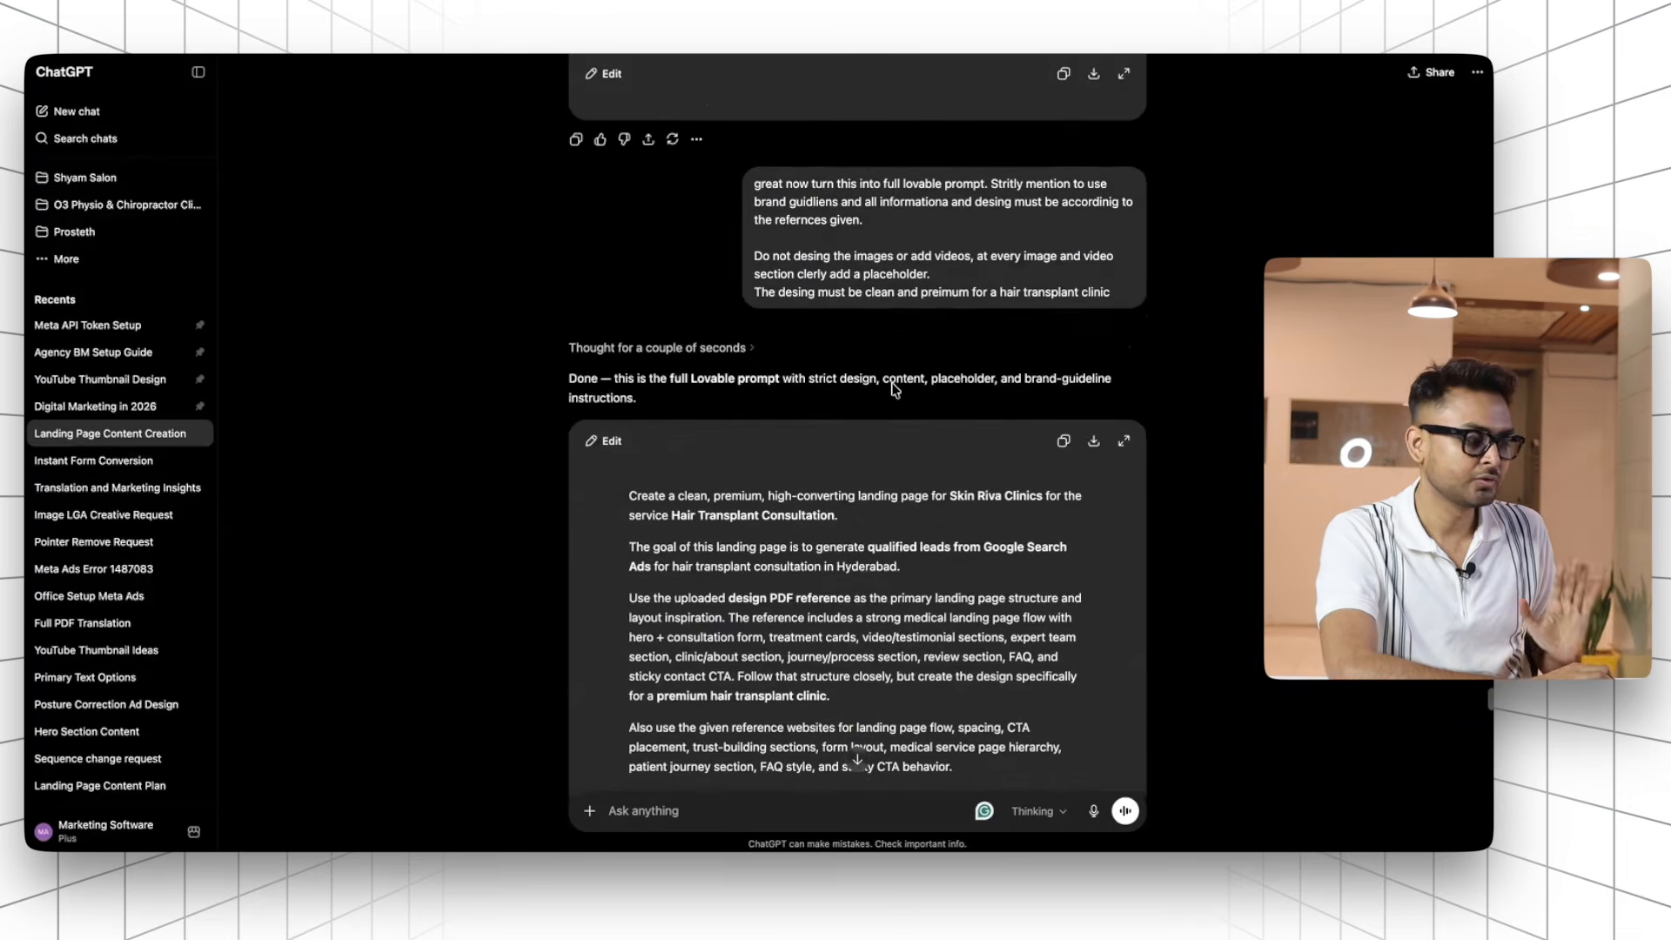
pyautogui.scroll(-2, 896, 389)
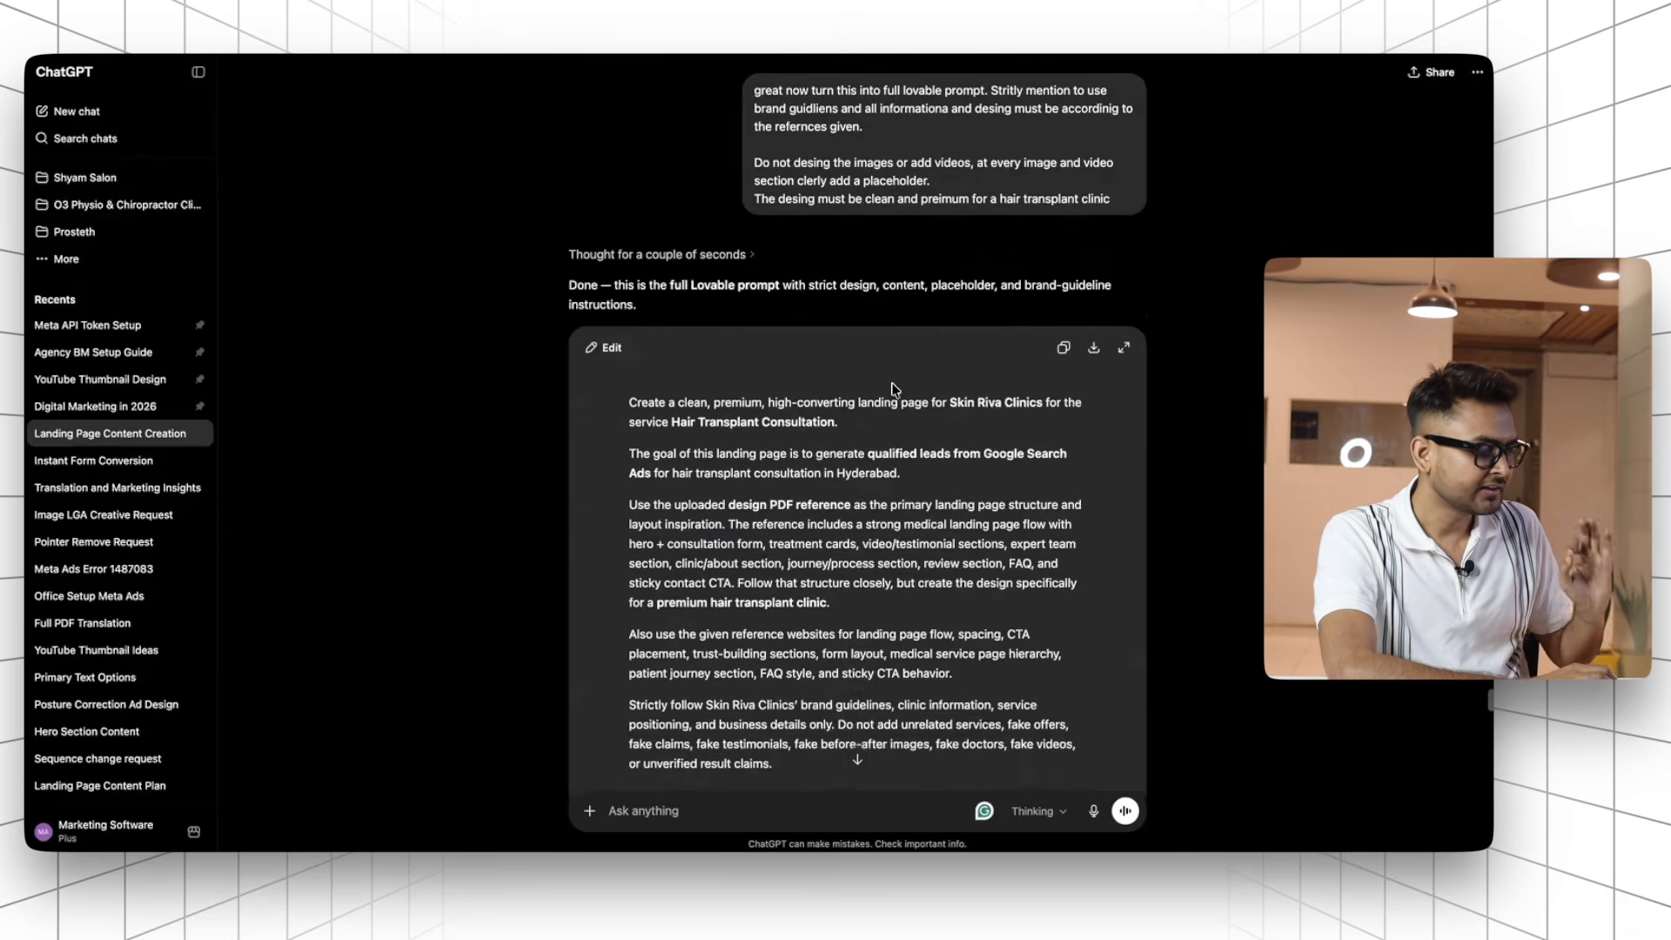
pyautogui.scroll(10, 893, 389)
pyautogui.scroll(-3, 917, 558)
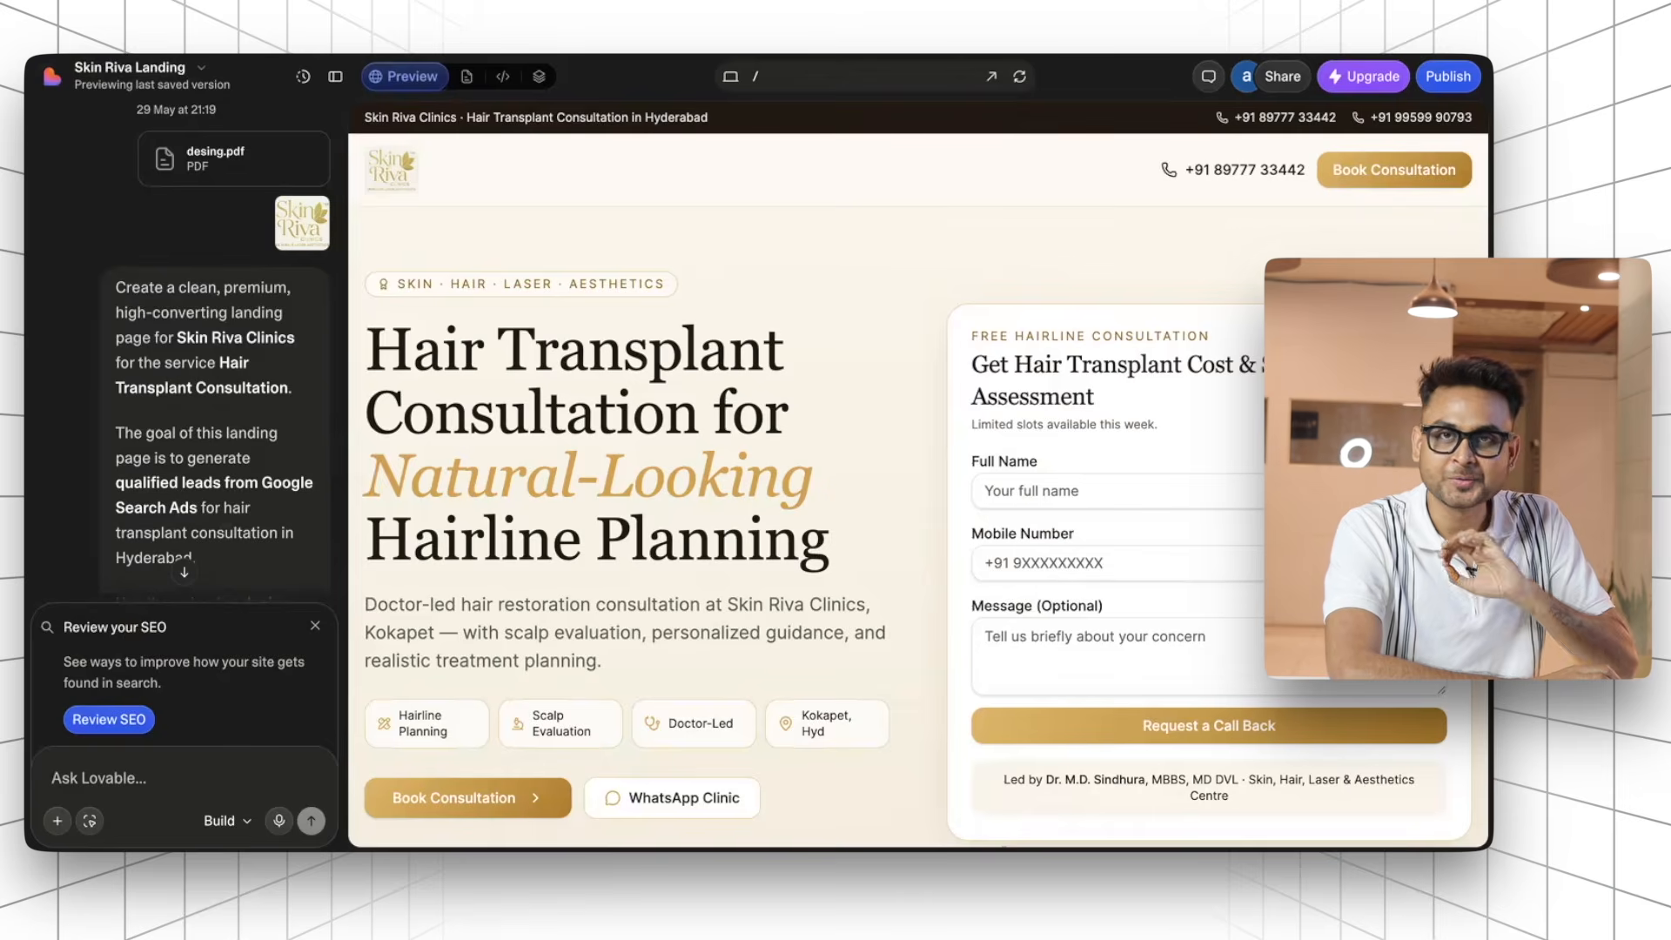
# Switch back to ChatGPT and examine the Lovable prompt's design references and brand details, highlighting the uploaded design PDF reference
pyautogui.press('super+Tab')
pyautogui.scroll(-5, 970, 516)
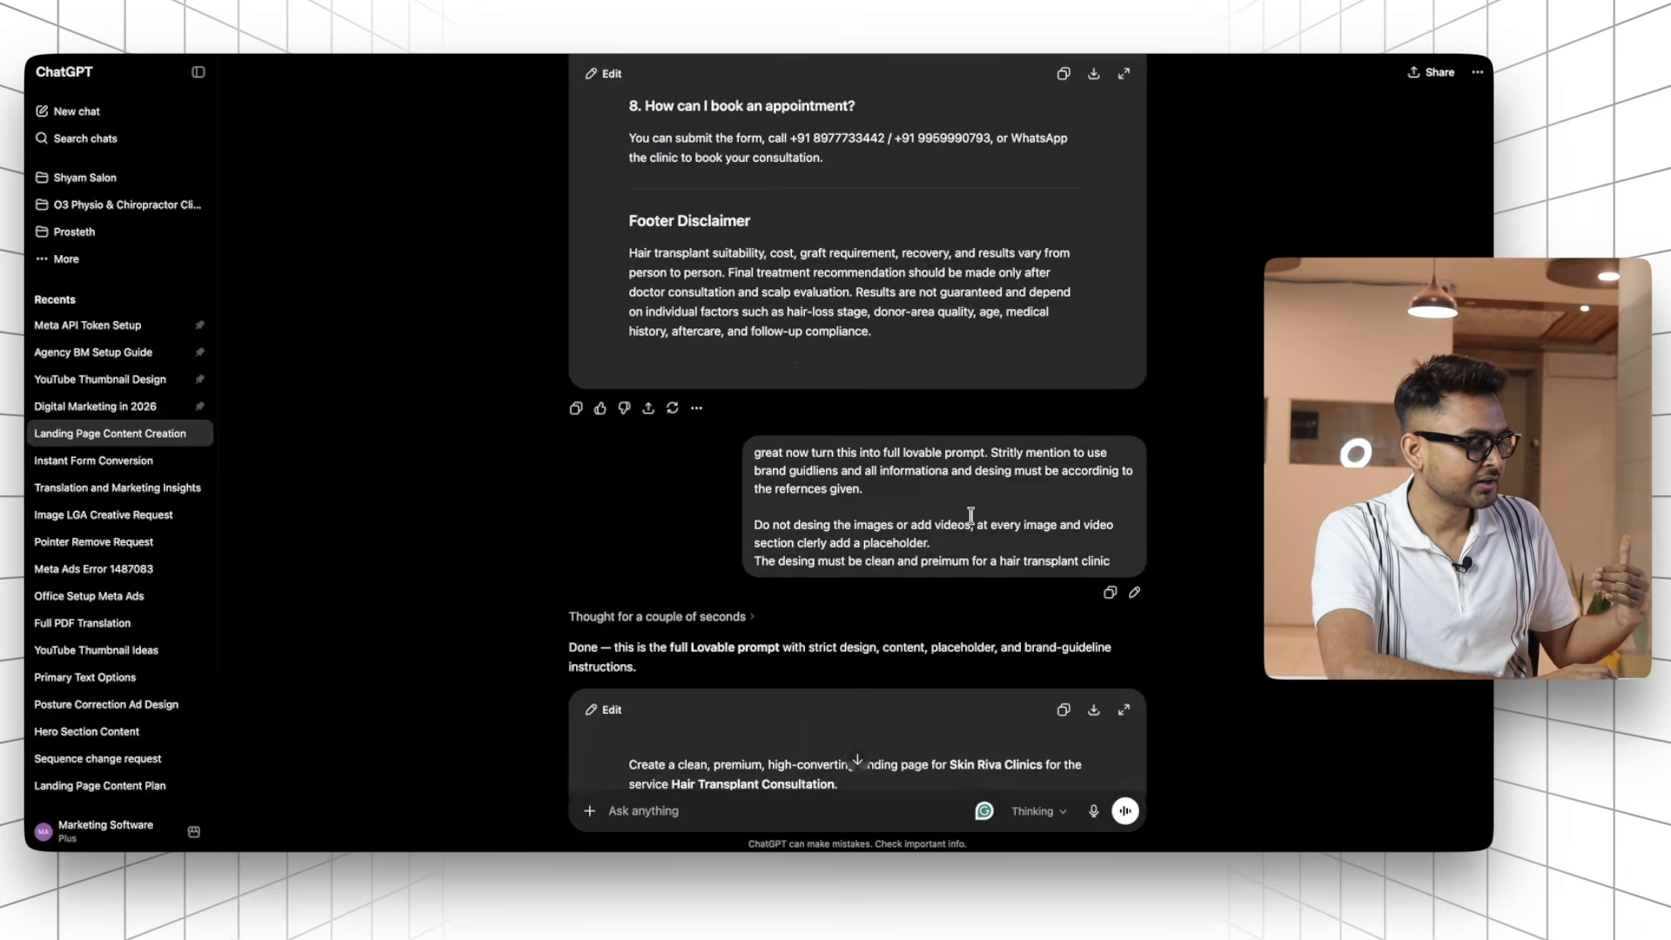
pyautogui.scroll(-7, 966, 514)
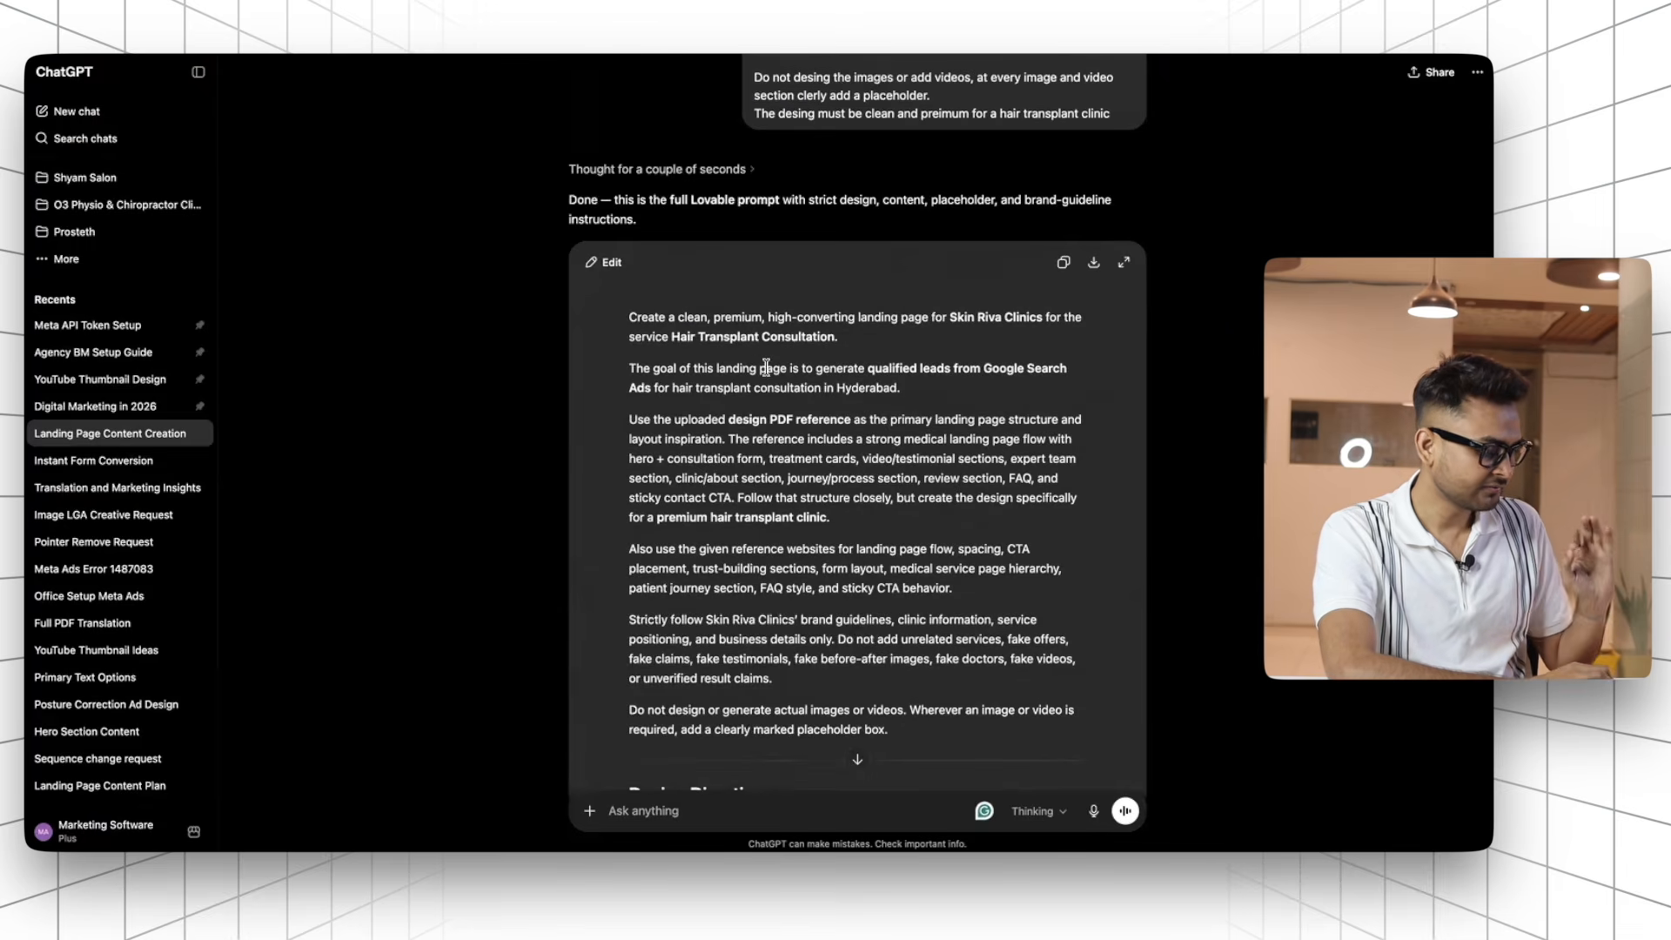
pyautogui.scroll(-9, 766, 367)
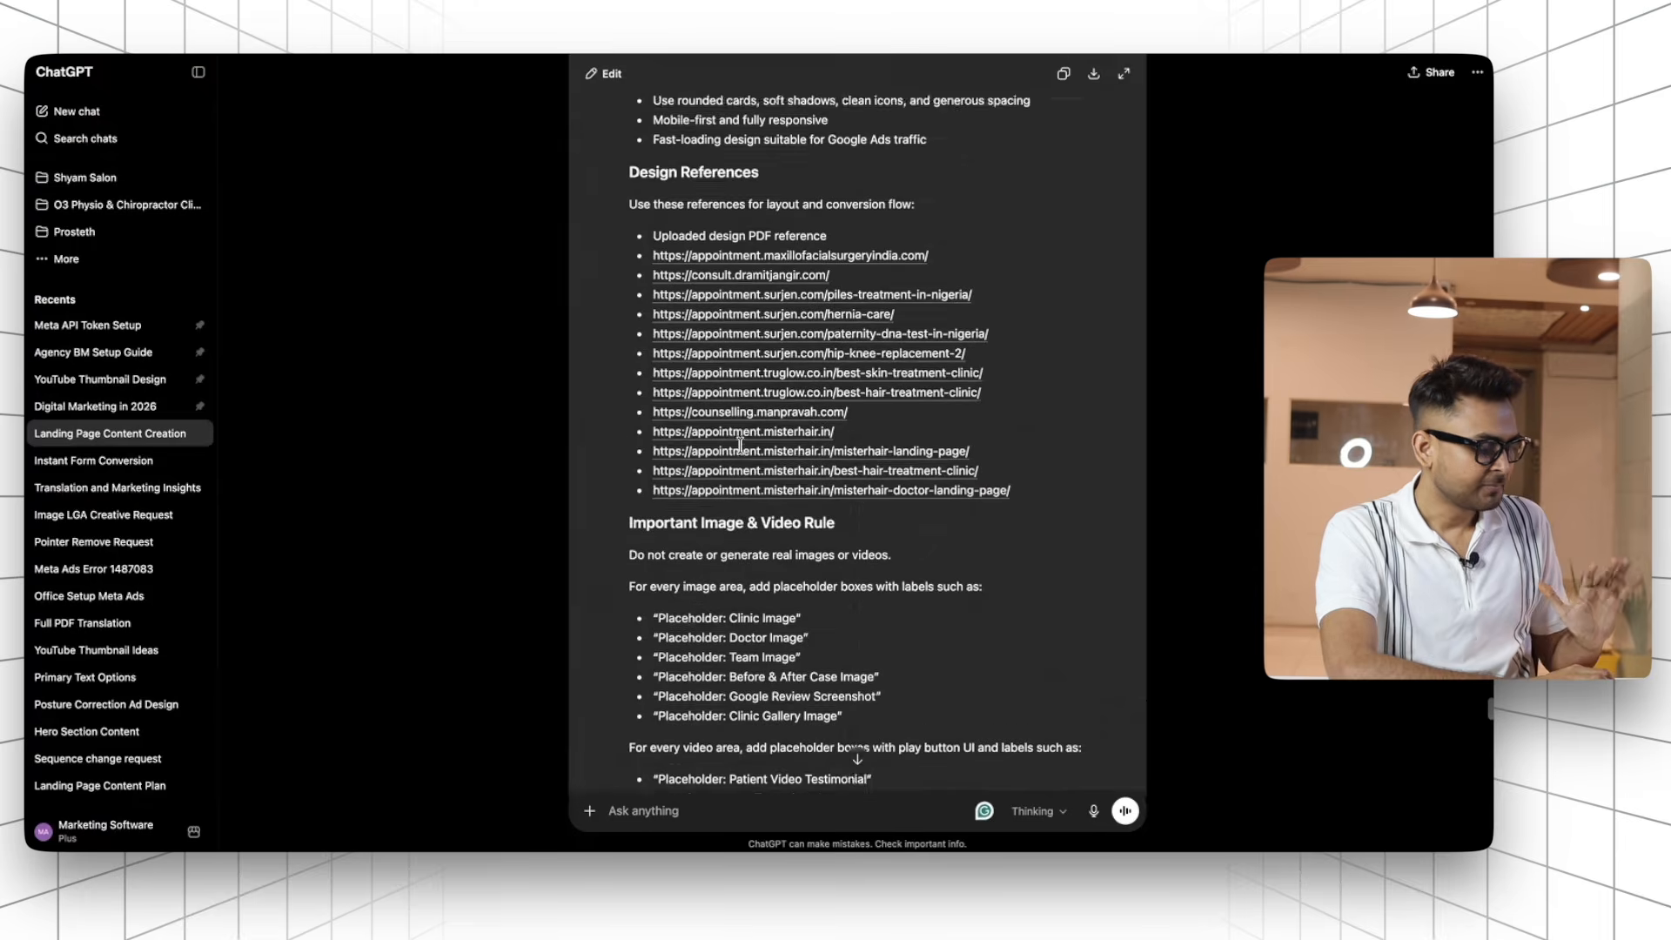
pyautogui.scroll(1, 740, 446)
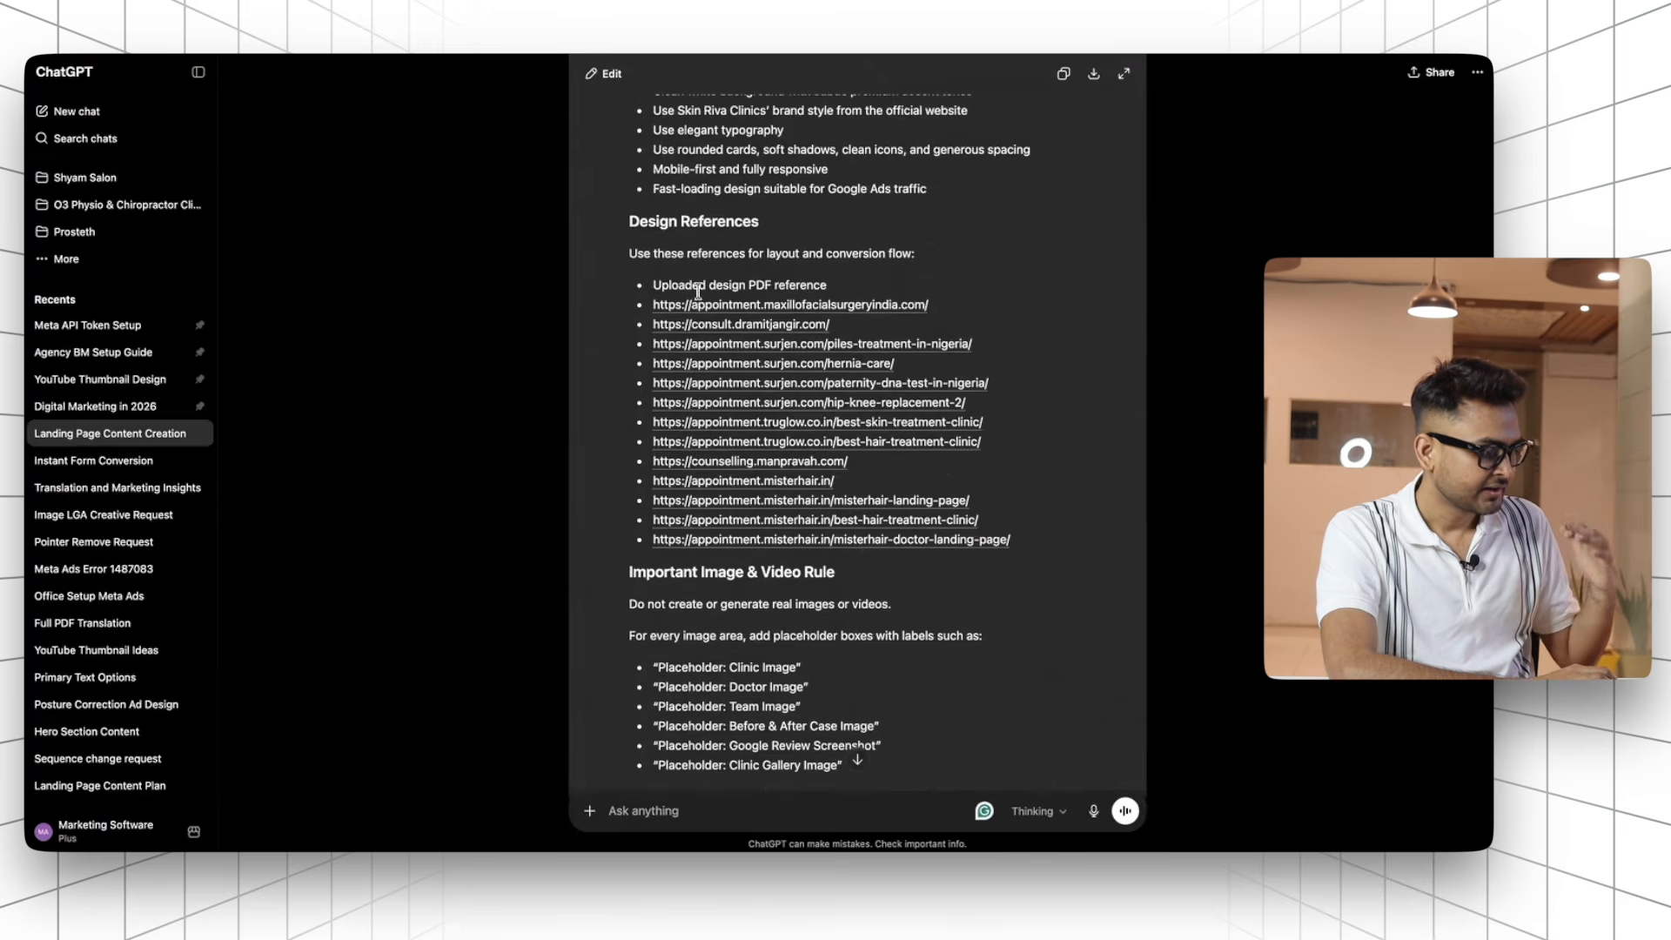
pyautogui.moveTo(651, 287); pyautogui.dragTo(827, 287)
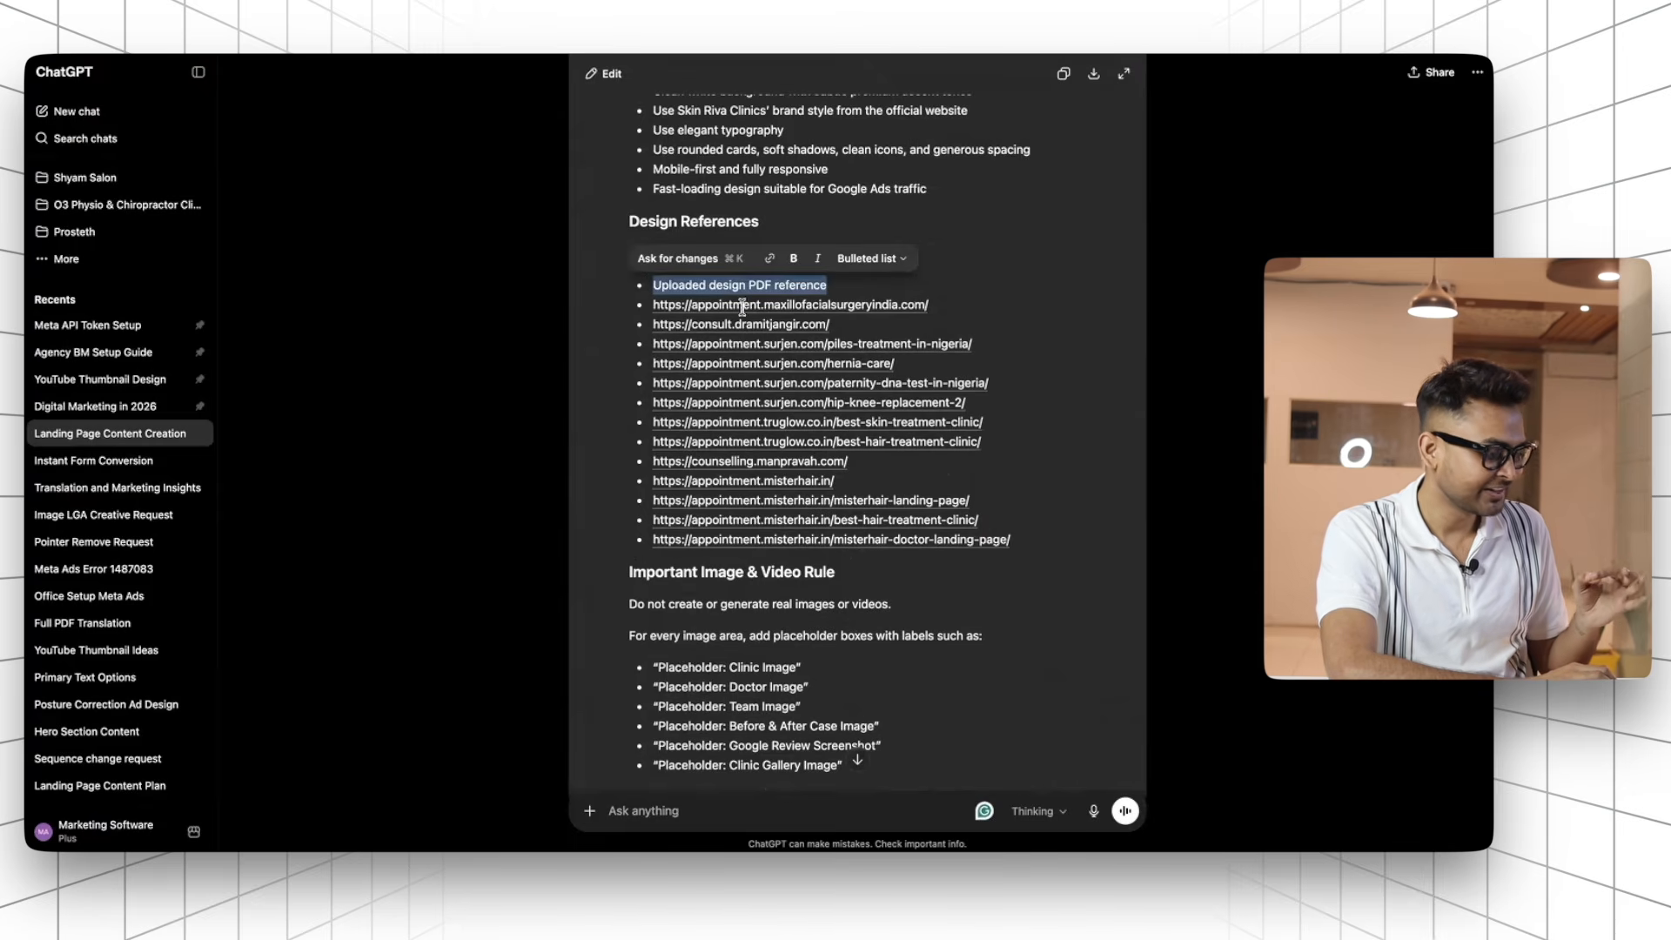
pyautogui.press('super+a')
pyautogui.click(1062, 321)
pyautogui.scroll(15, 949, 506)
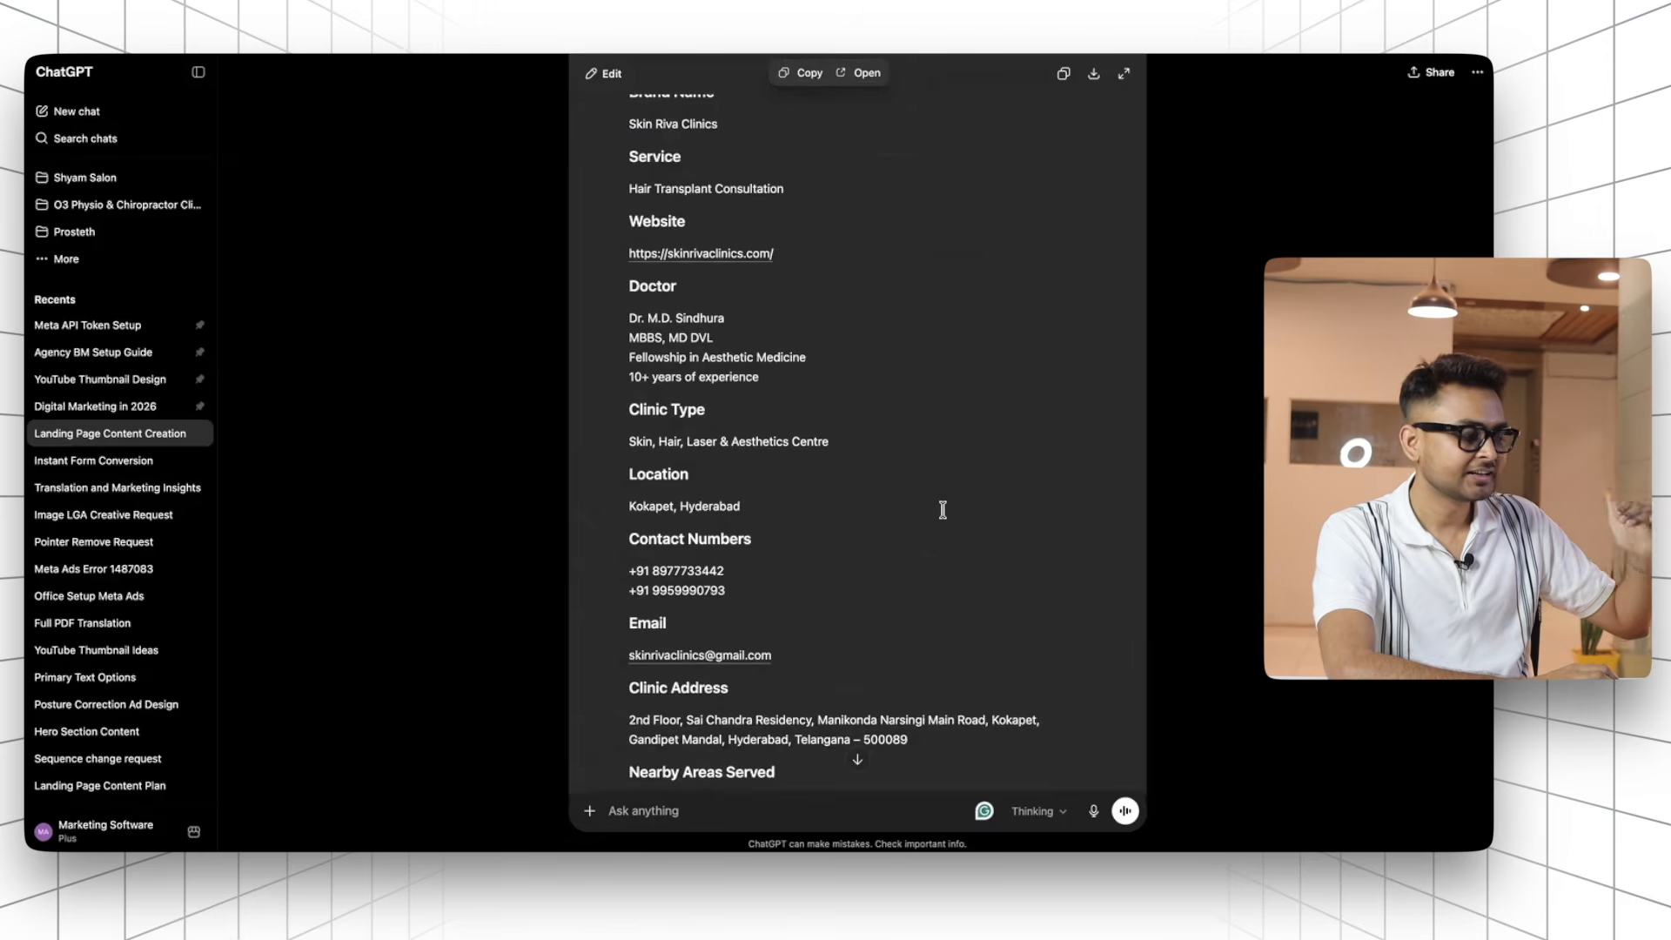
pyautogui.scroll(6, 942, 510)
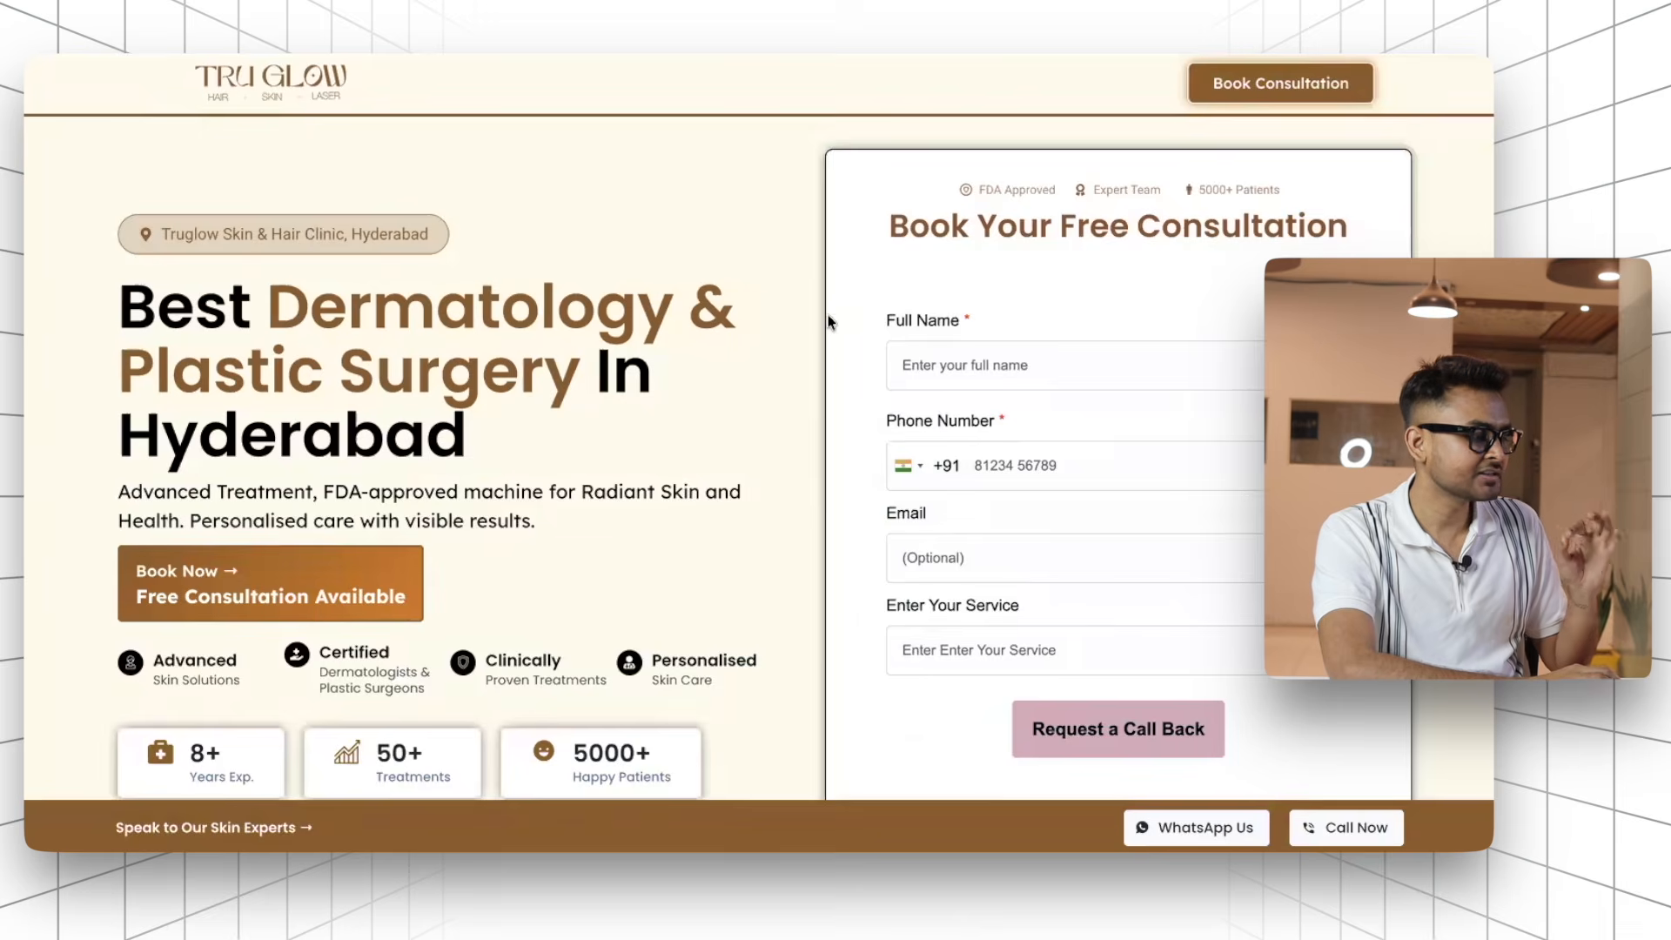
# Look through the Tru Glow reference page's videos and specialists area, and return to ChatGPT to read the Lovable prompt's conversion goal and hero content
pyautogui.scroll(-20, 829, 324)
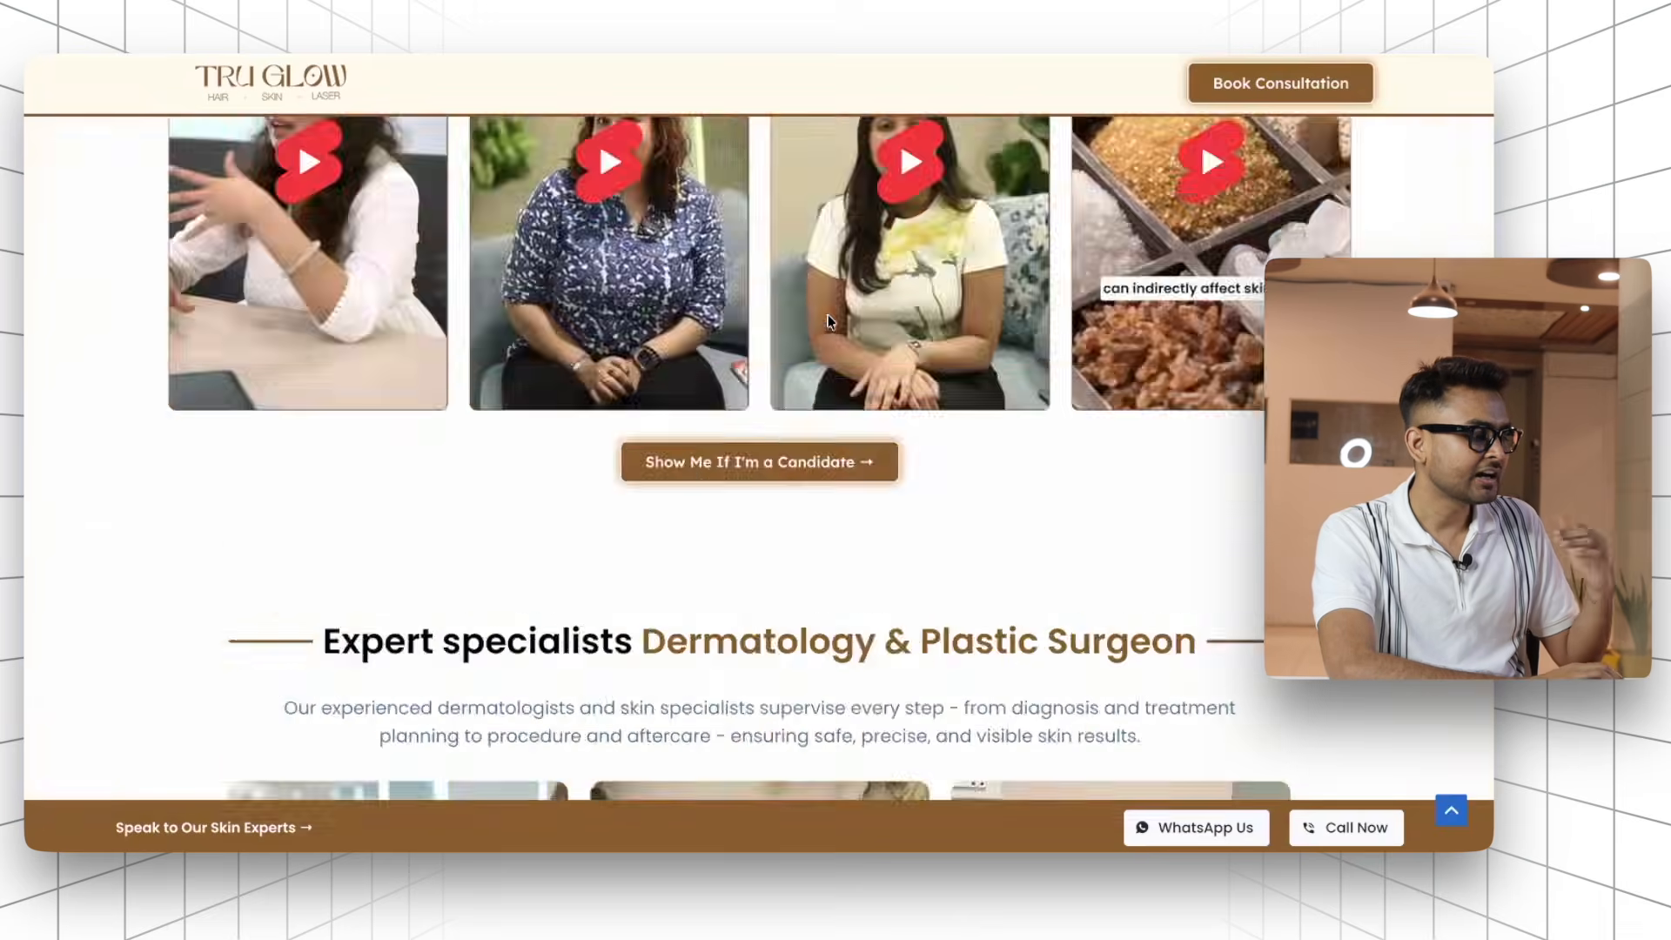
pyautogui.scroll(20, 830, 323)
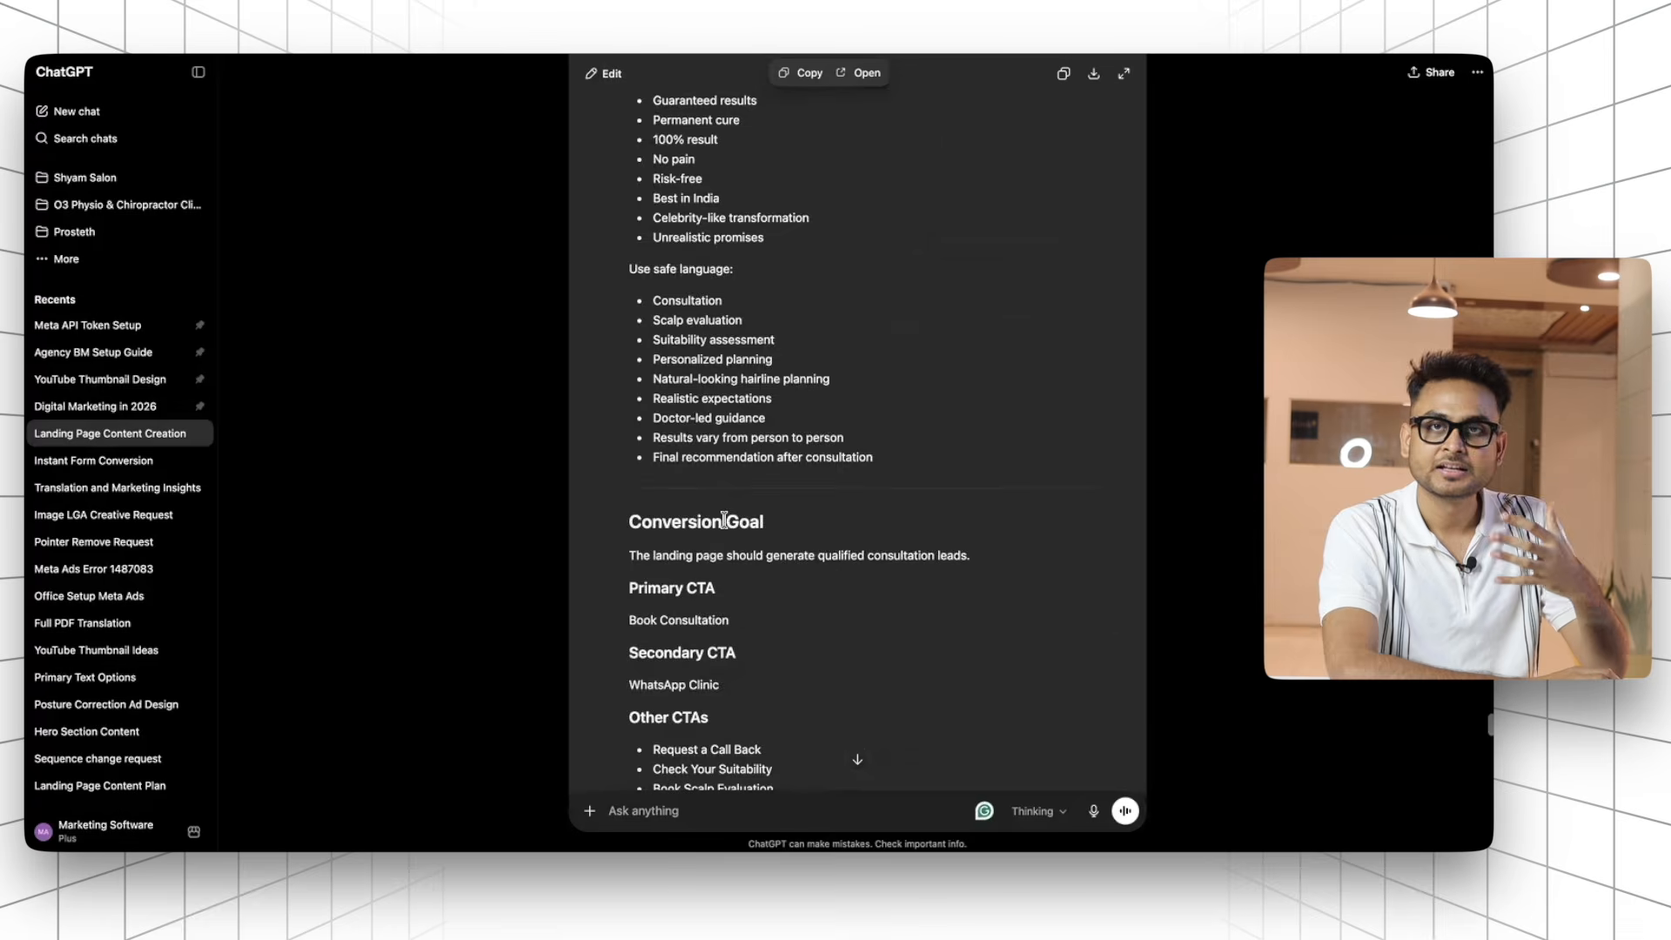
pyautogui.scroll(-15, 724, 520)
pyautogui.scroll(-10, 723, 520)
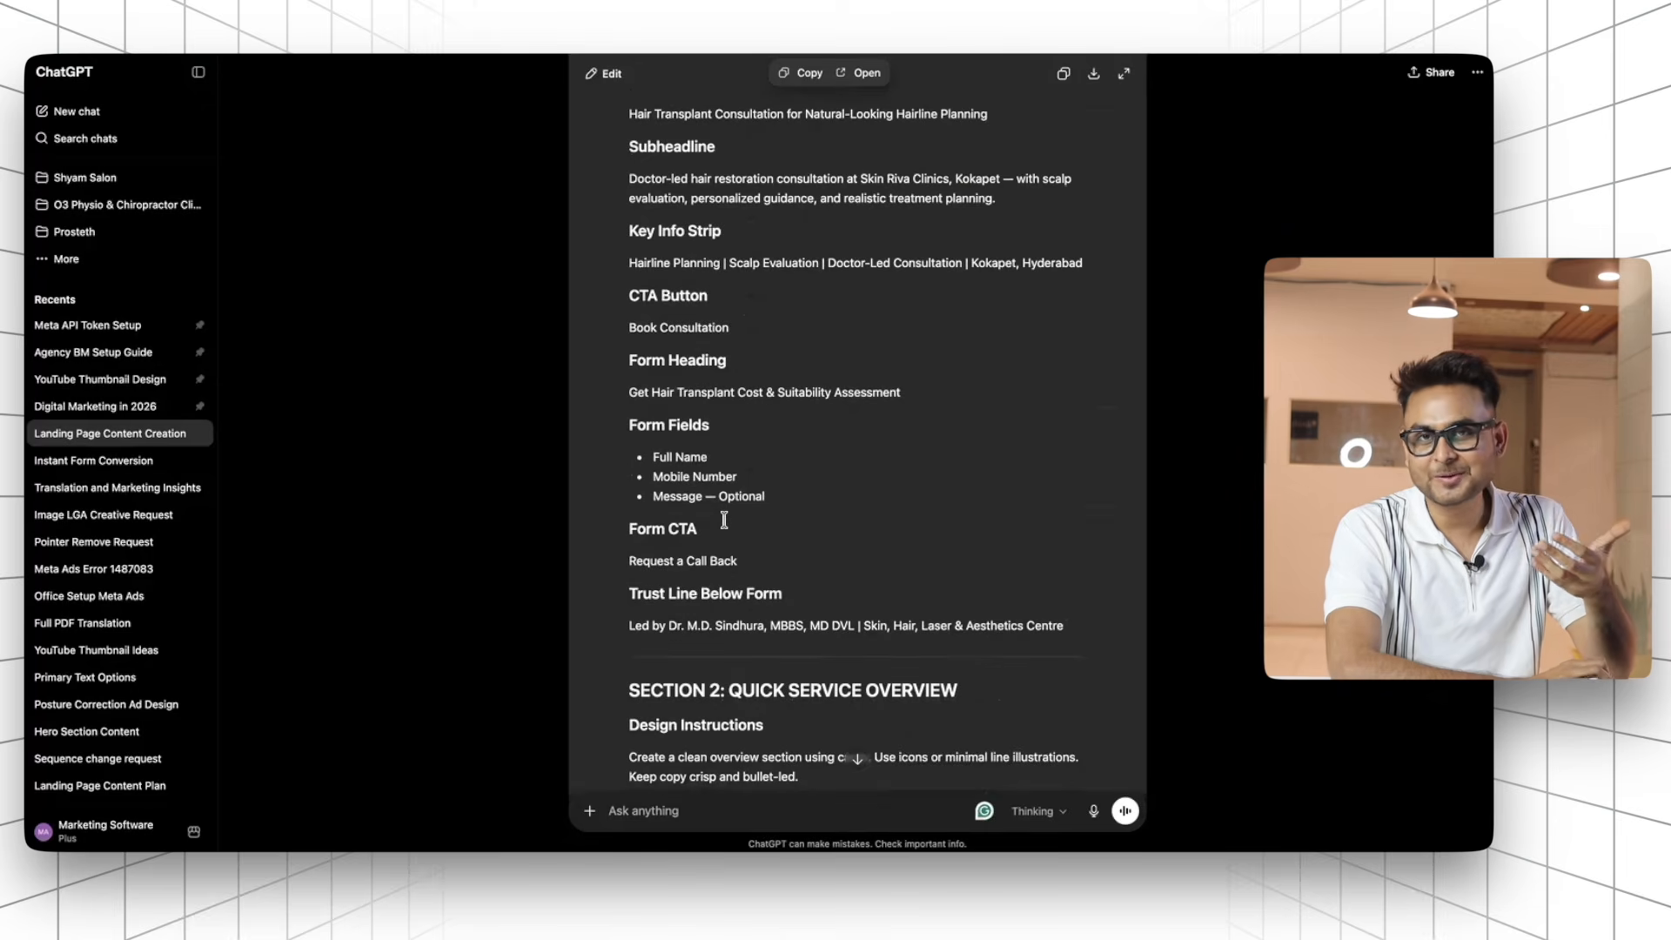
# Review the Lovable prompt from its form fields through the numbered sections to the final strict instructions, and copy the whole response
pyautogui.scroll(-4, 723, 519)
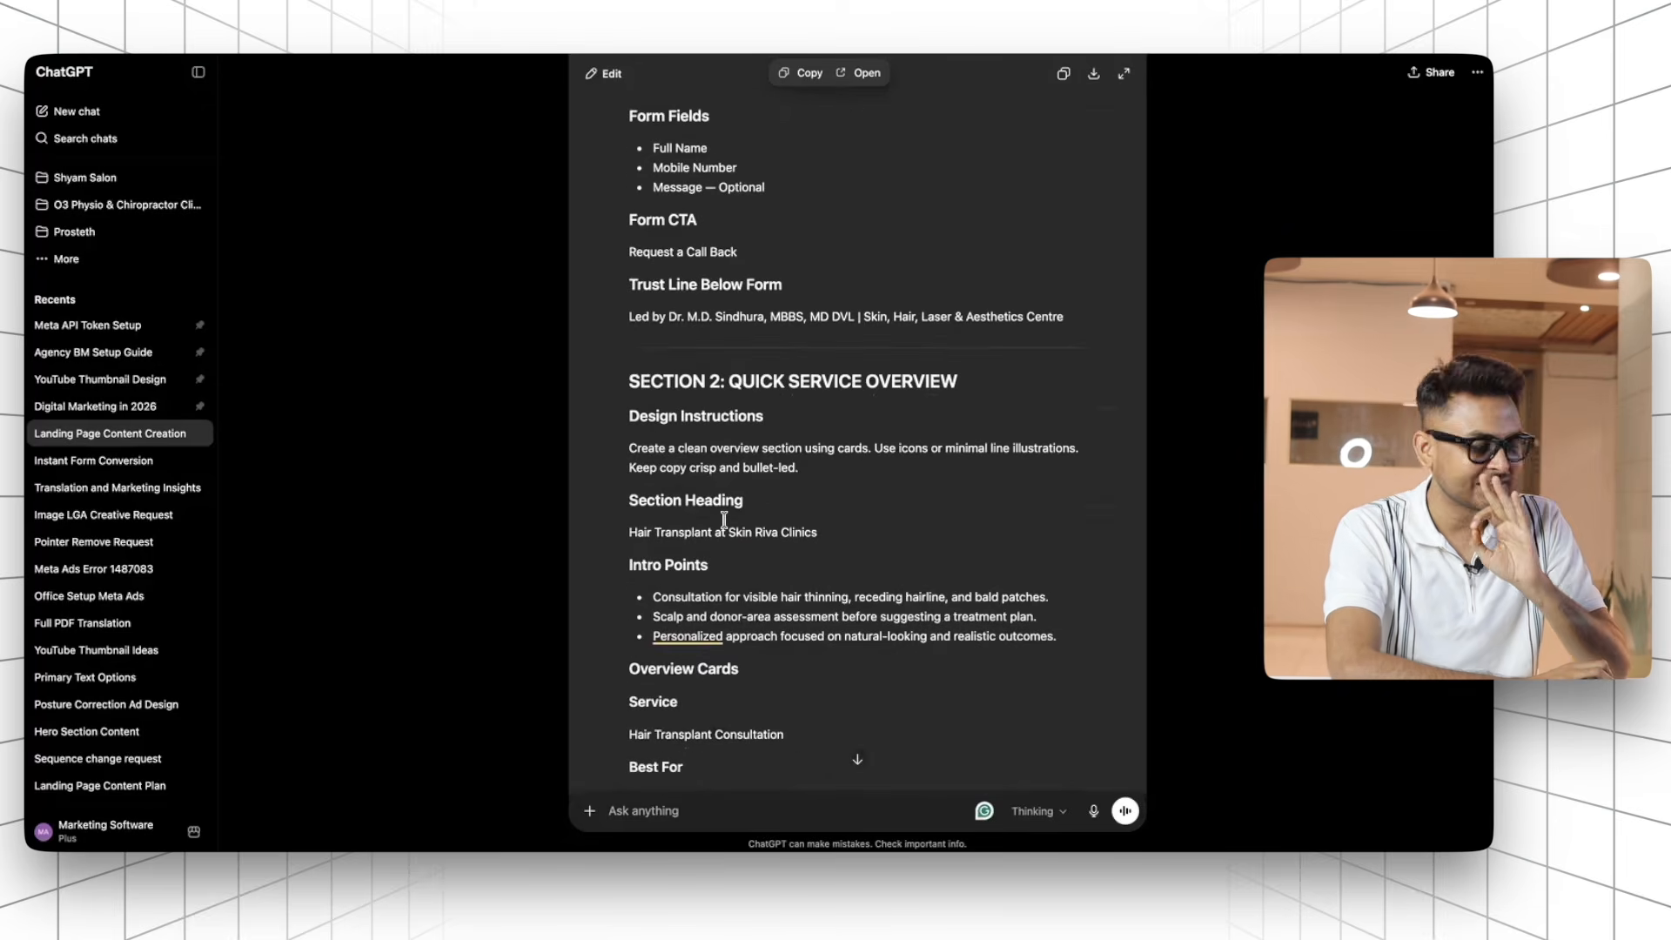
pyautogui.scroll(-9, 724, 520)
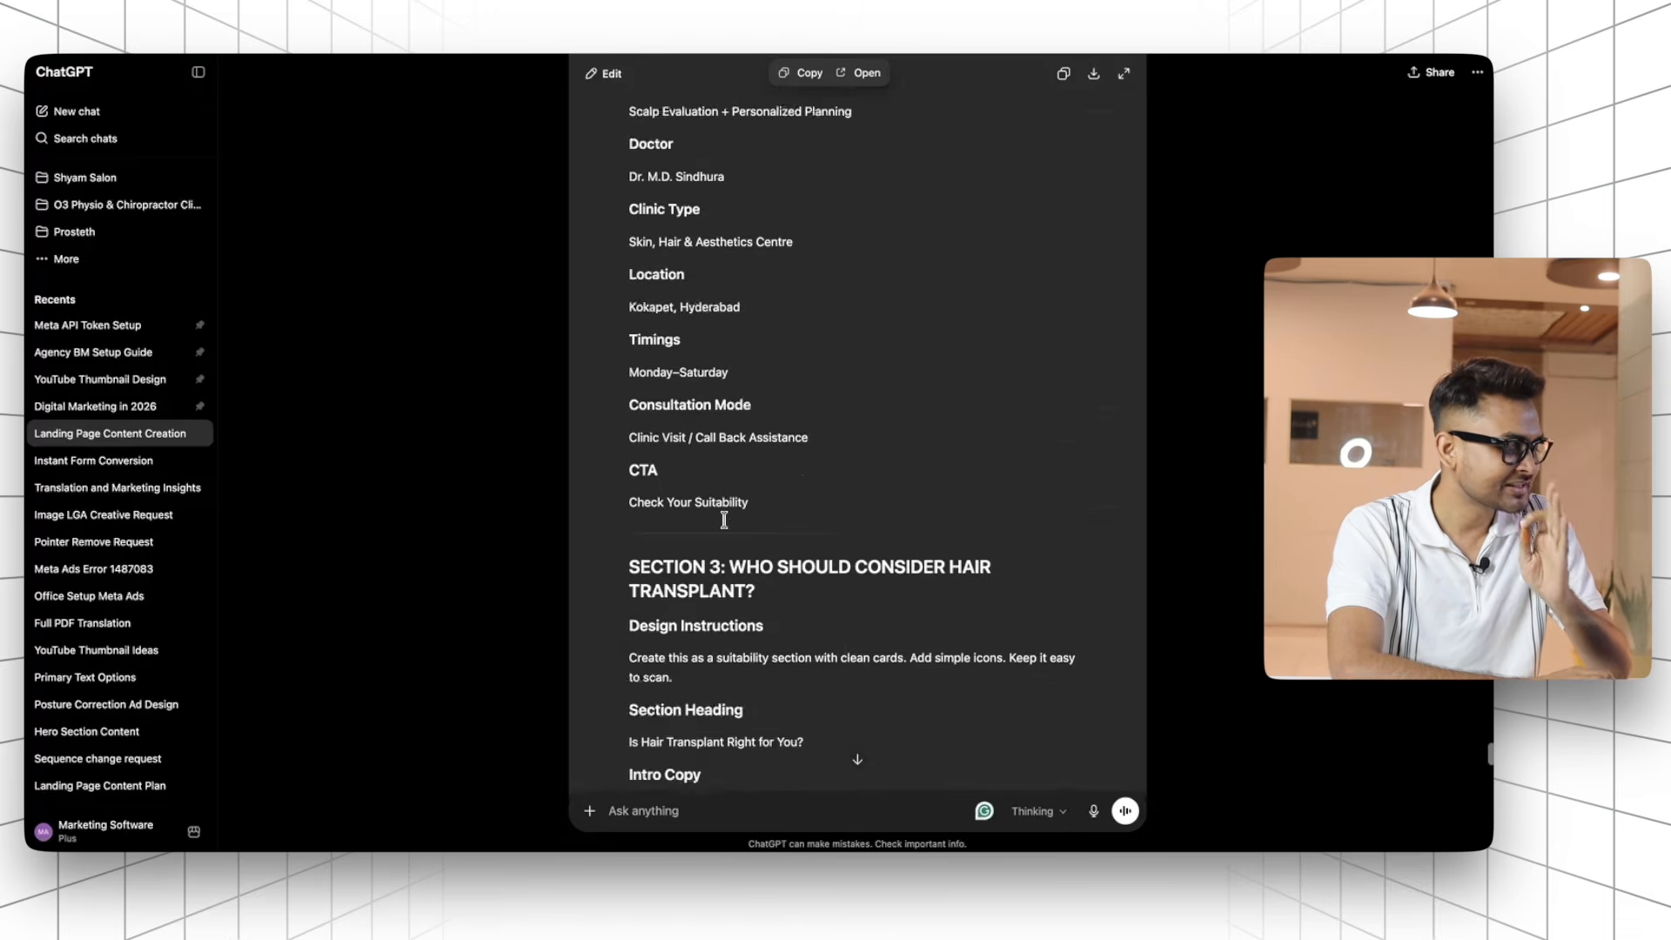
pyautogui.scroll(-5, 723, 520)
pyautogui.scroll(-10, 723, 520)
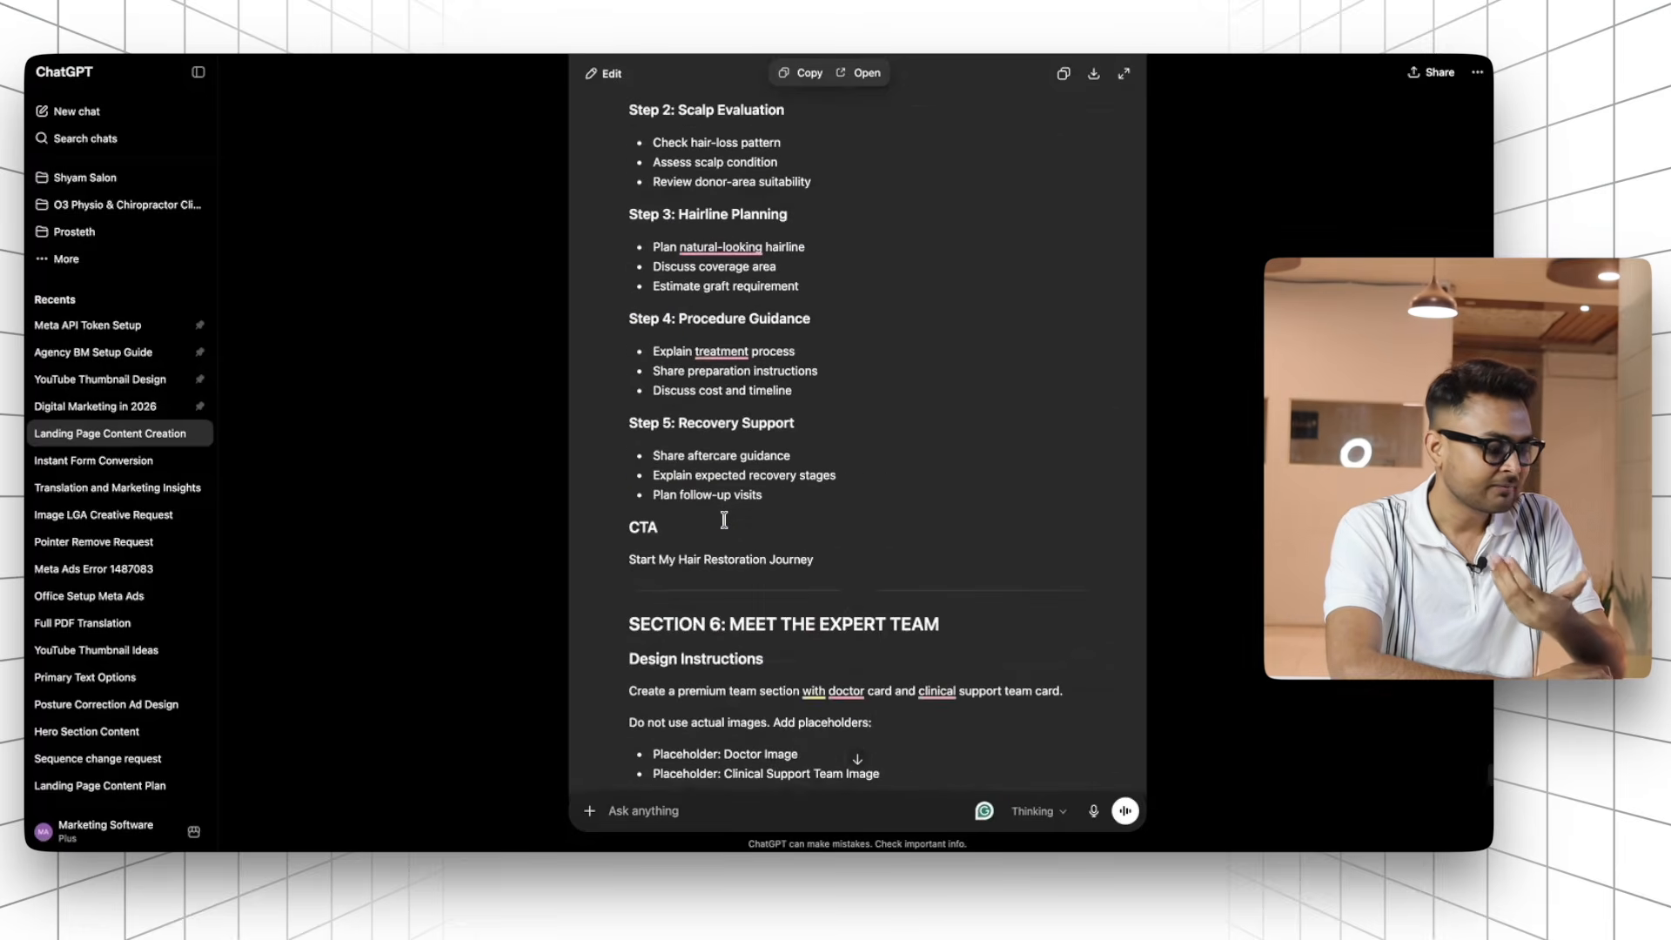
pyautogui.scroll(-15, 724, 519)
pyautogui.scroll(-15, 724, 520)
pyautogui.scroll(-15, 723, 519)
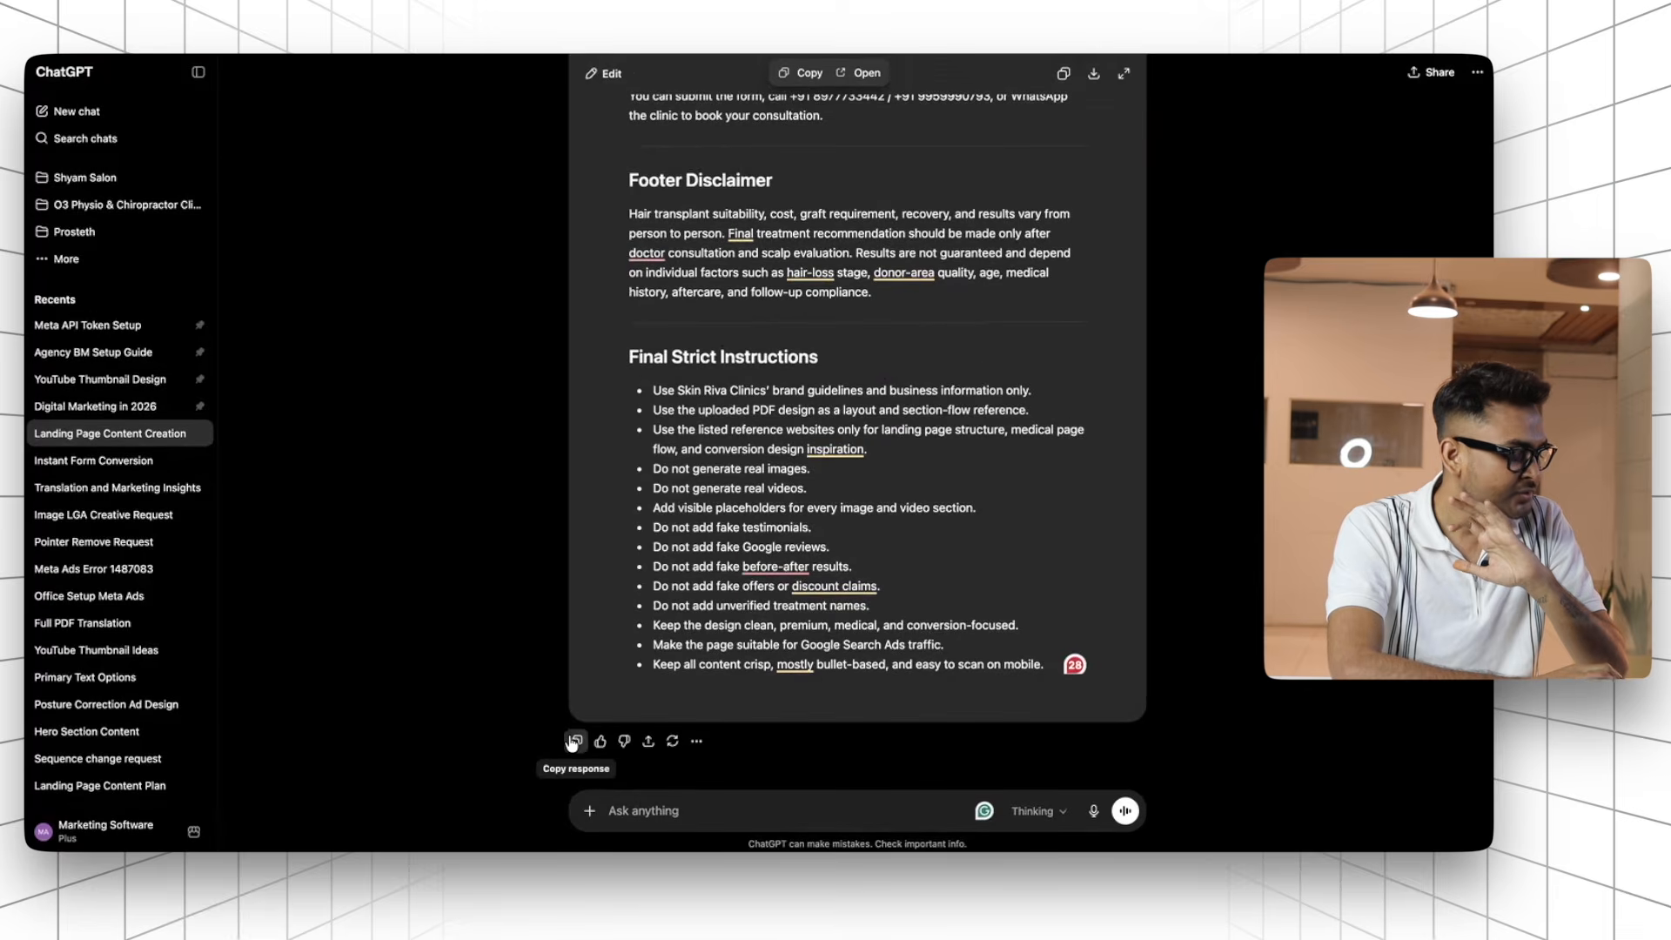
pyautogui.click(574, 741)
# Switch to the Skin Riva Landing project in Lovable and look over its chat with the attached design PDF, logo and pasted prompt
pyautogui.press('super+Tab')
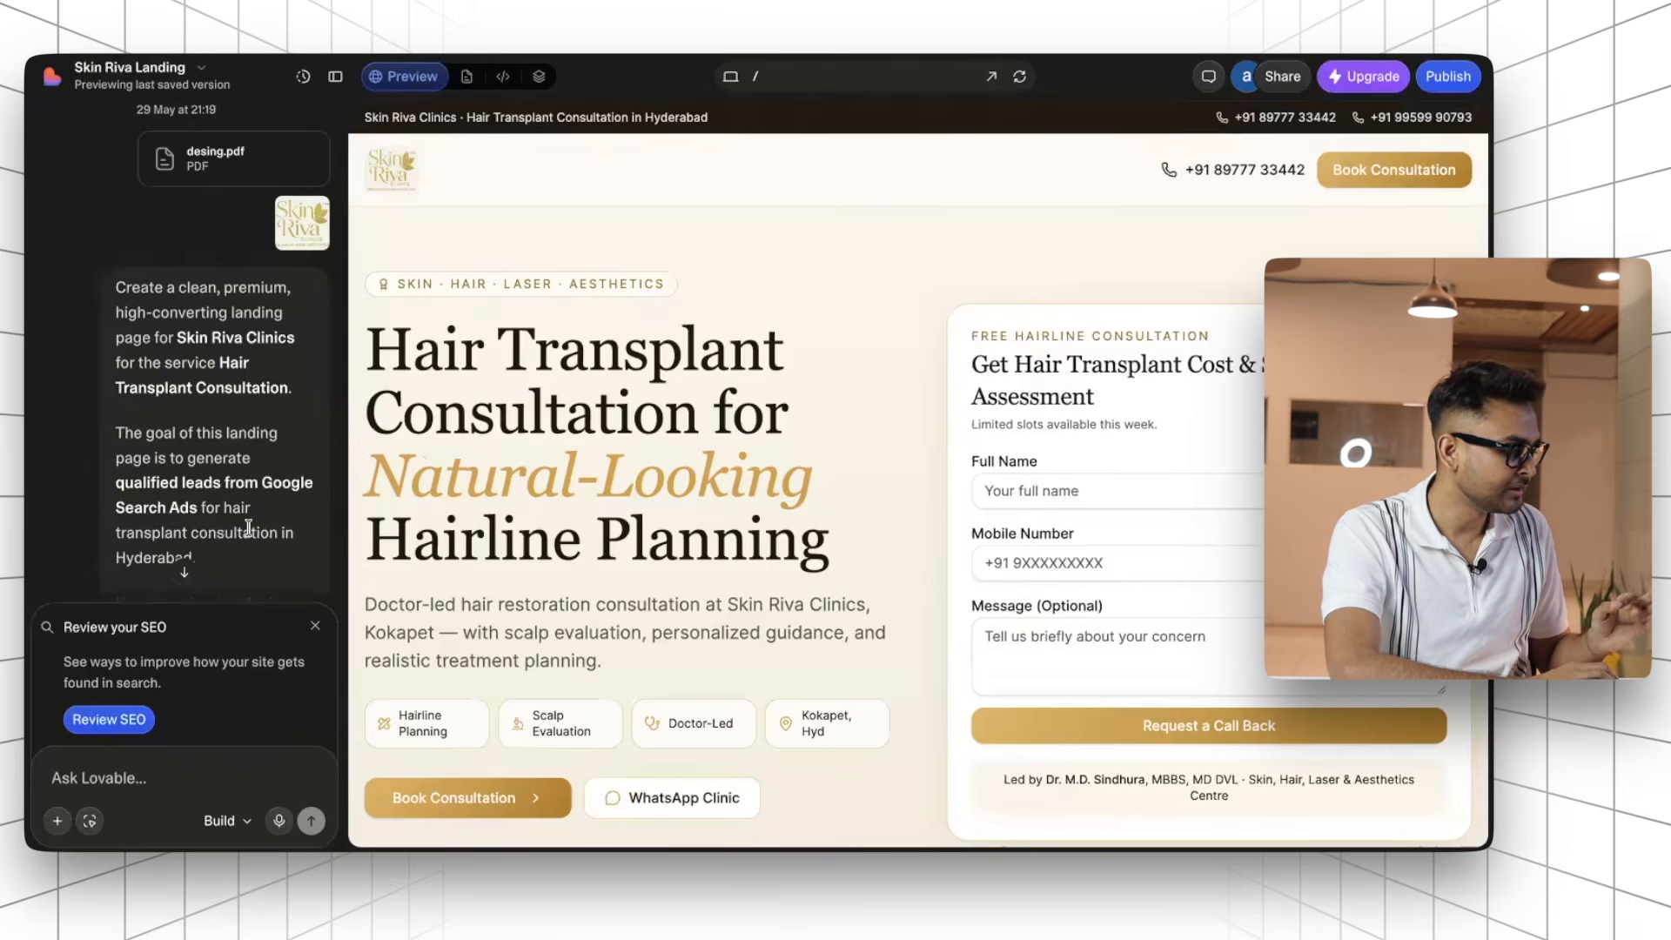
pyautogui.scroll(-10, 206, 568)
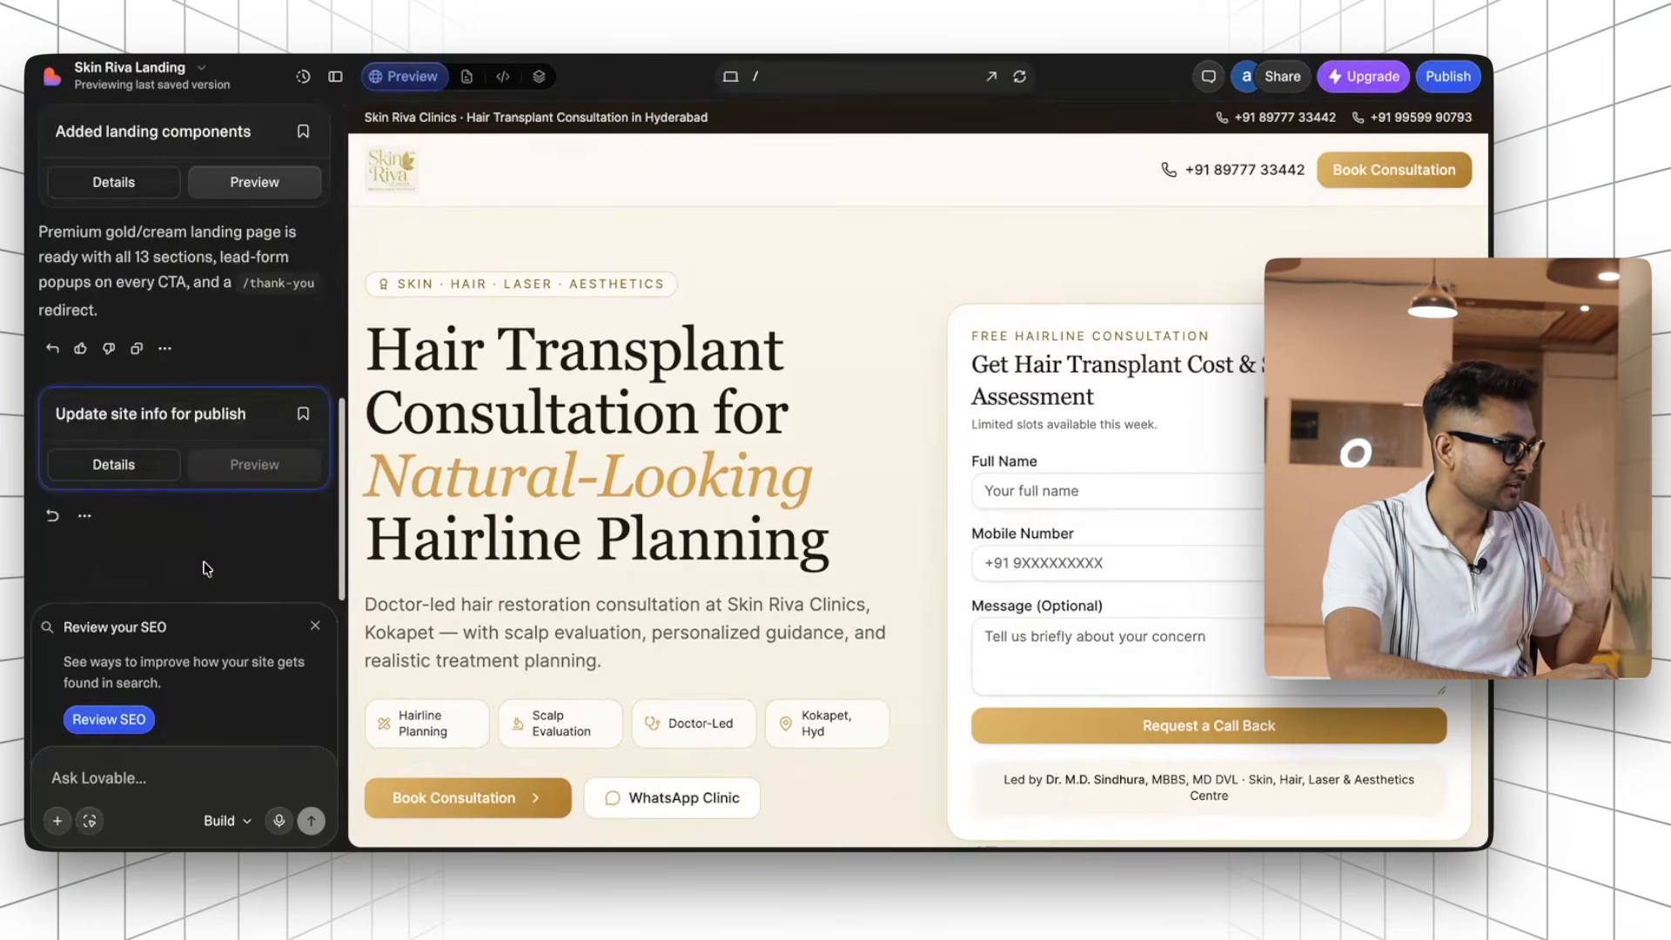
pyautogui.scroll(10, 207, 568)
pyautogui.scroll(3, 244, 410)
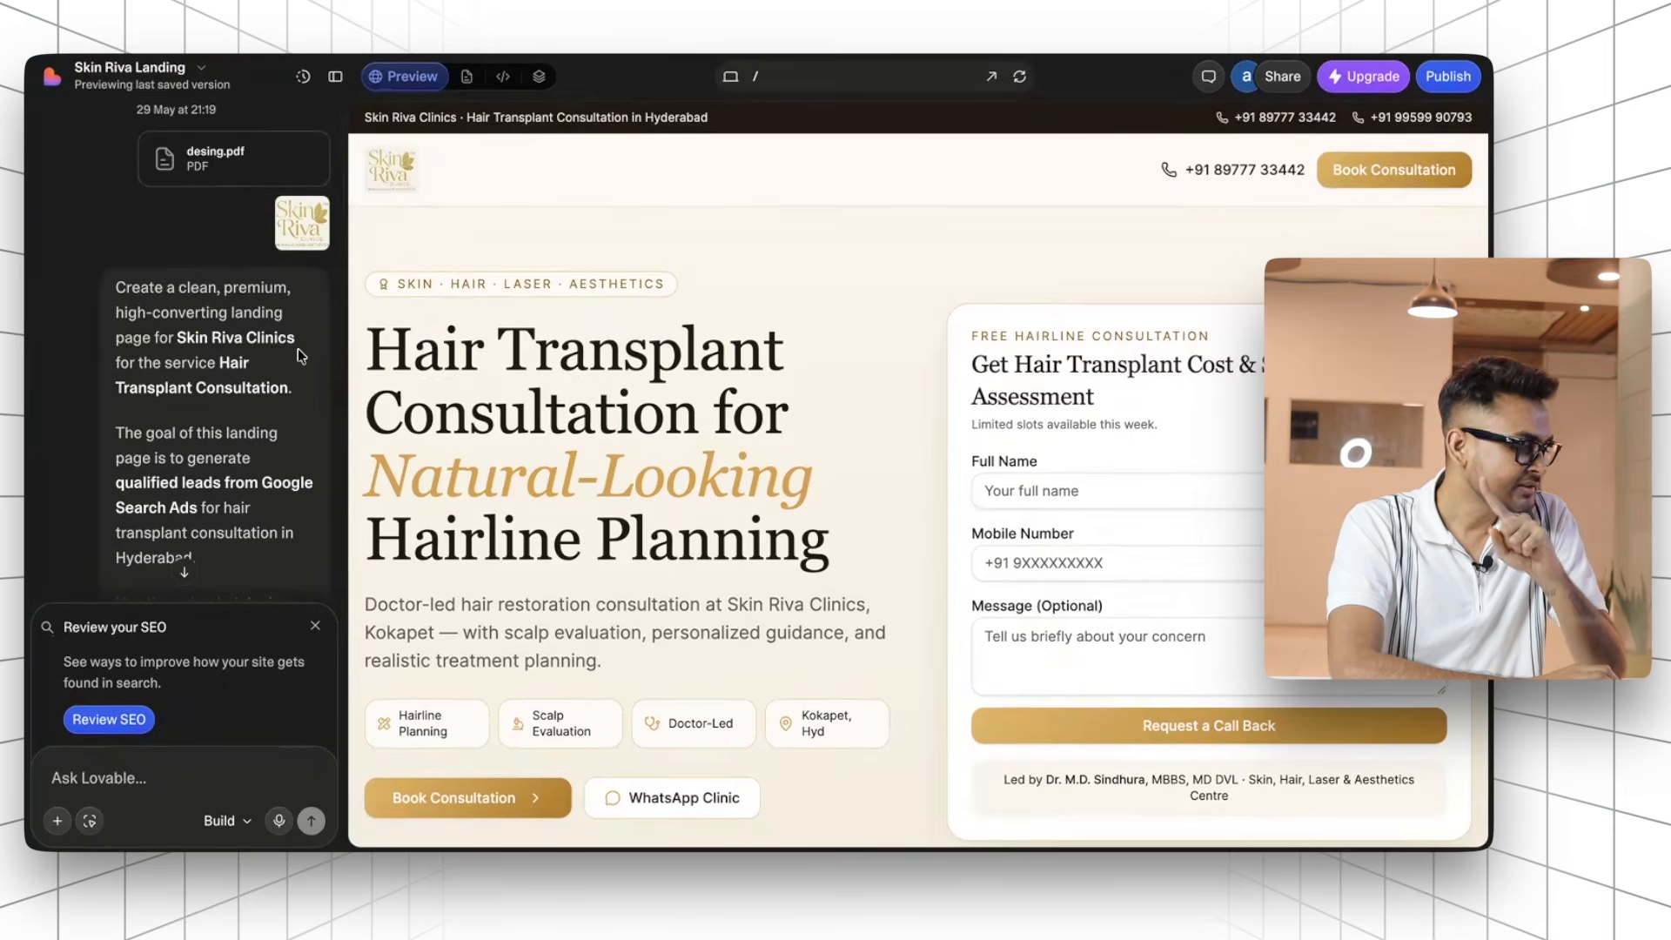
pyautogui.moveTo(297, 234)
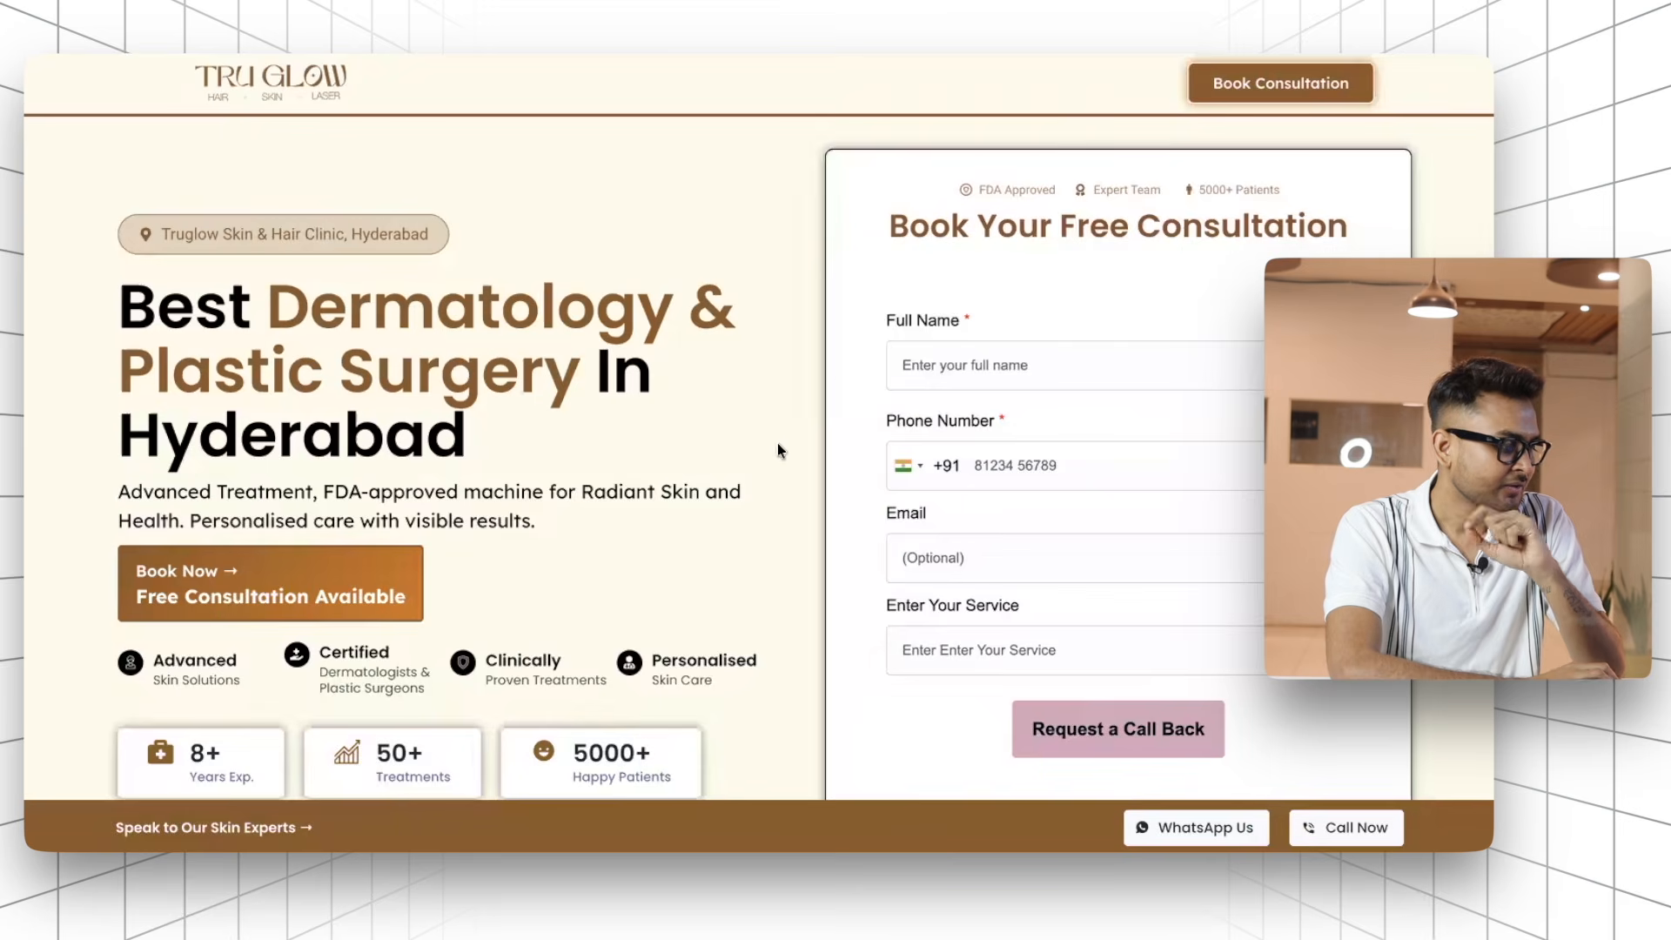
# Look through the Tru Glow reference page from hero to footer and start a full-page capture of it
pyautogui.scroll(-15, 778, 447)
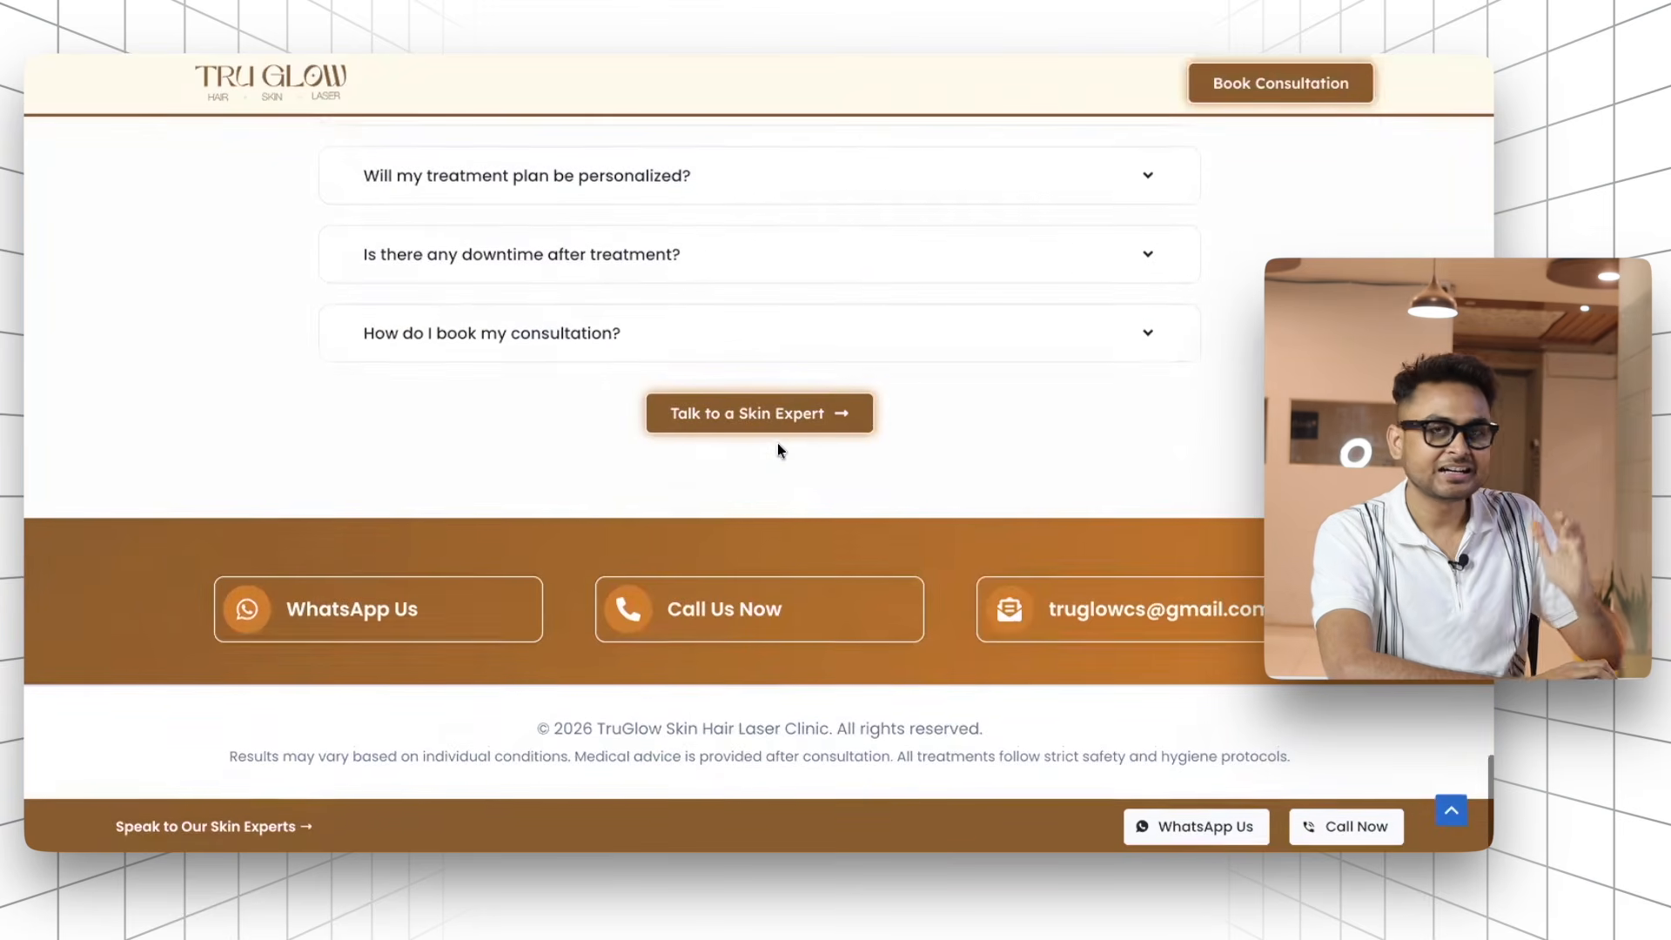
pyautogui.scroll(15, 776, 442)
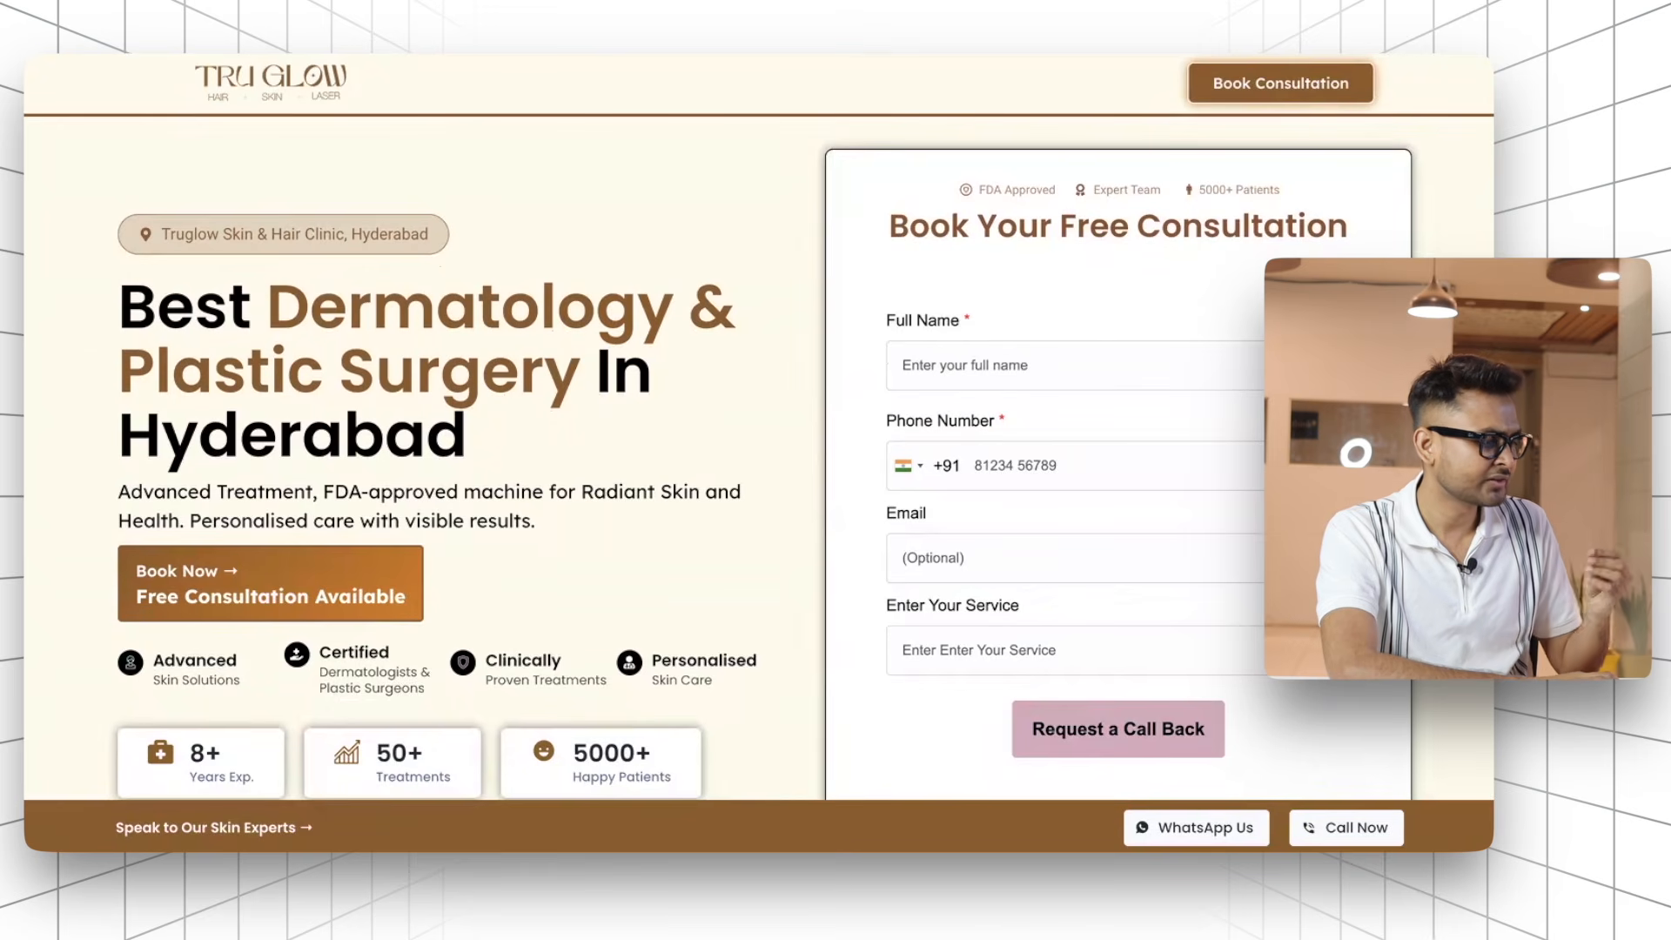
pyautogui.hotkey('alt', 'shift', 'p')
pyautogui.click(749, 399)
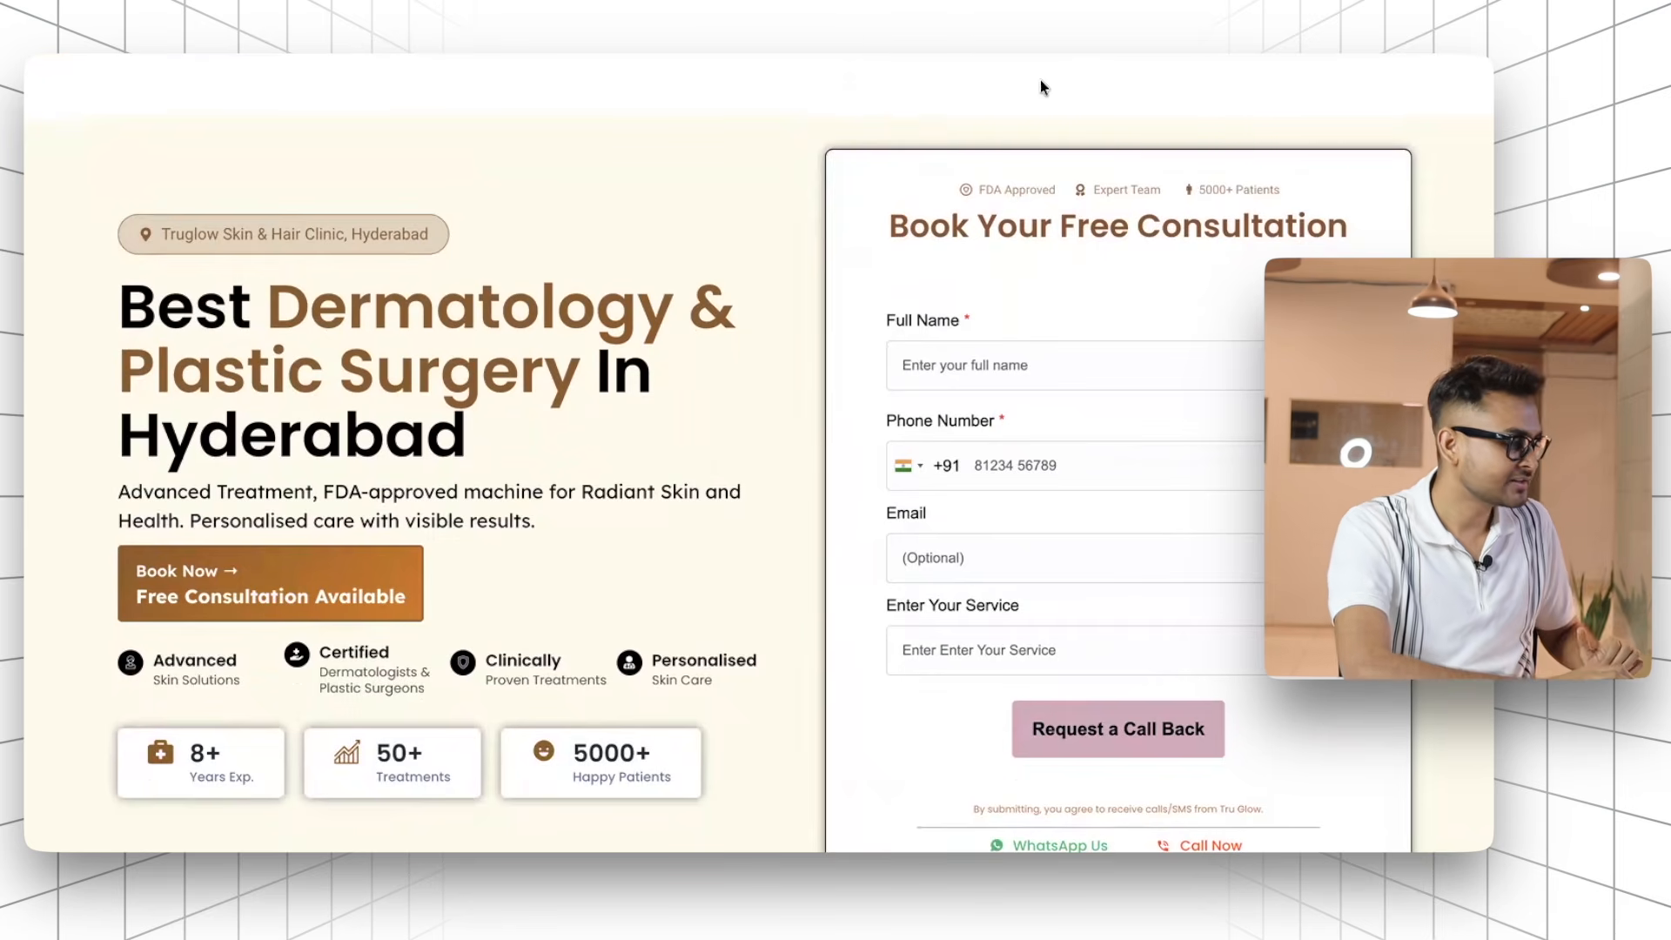
pyautogui.scroll(-9, 1060, 80)
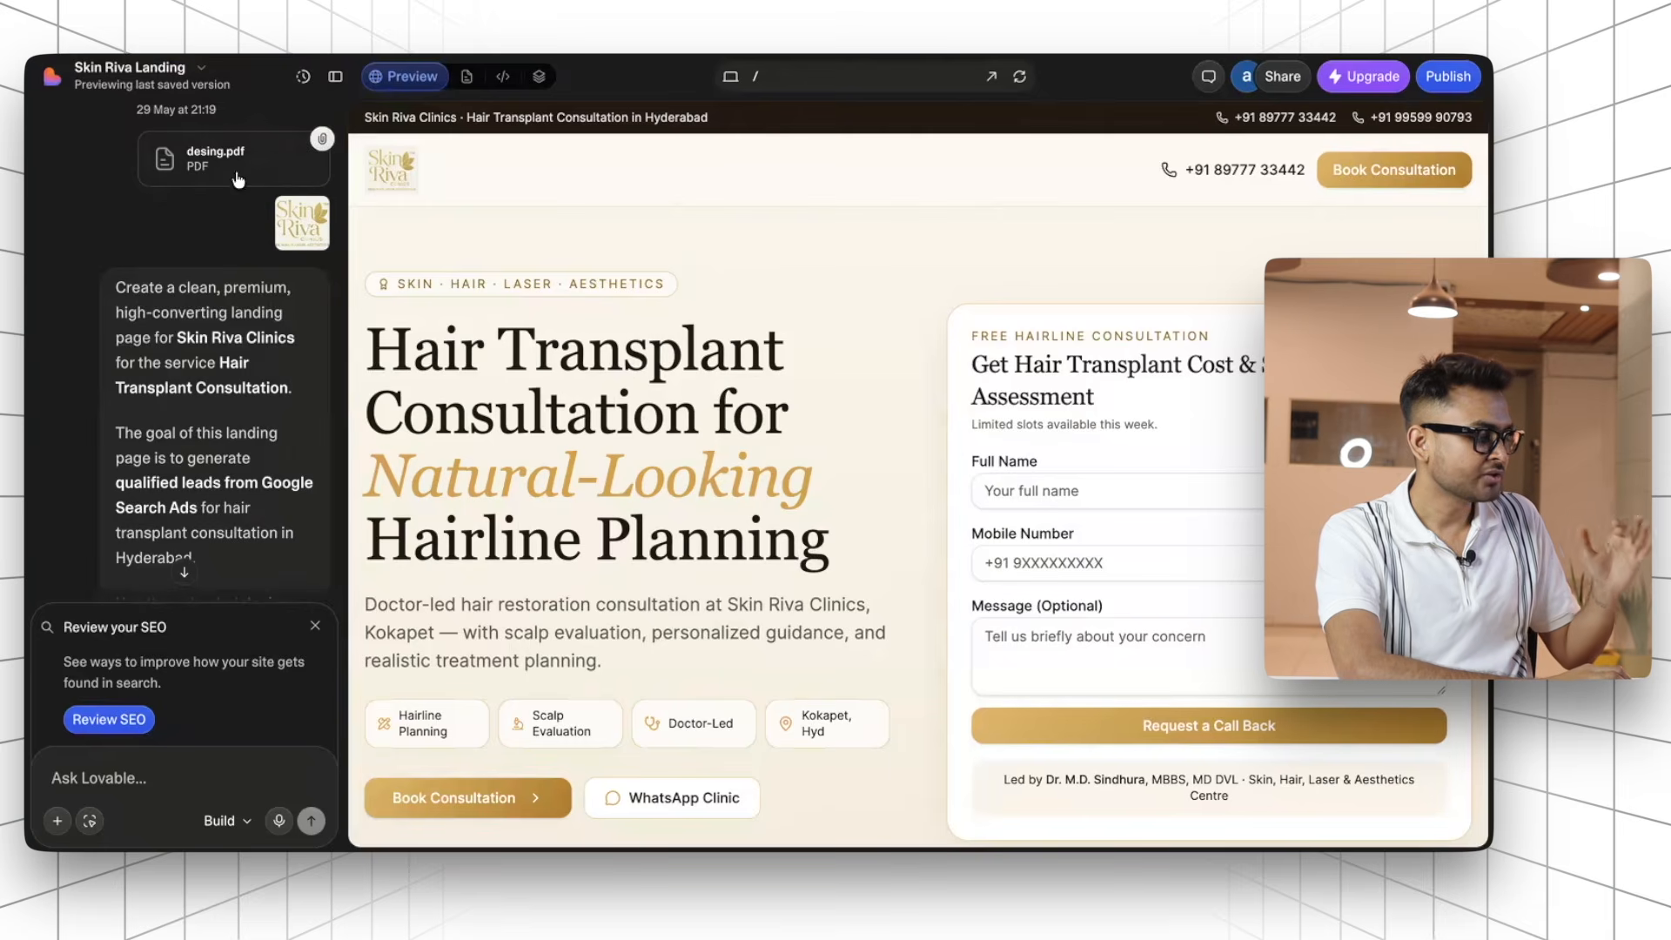
# Return to the Skin Riva Landing project in Lovable and expand the submitted prompt below the attached design PDF and logo
pyautogui.scroll(-2, 261, 287)
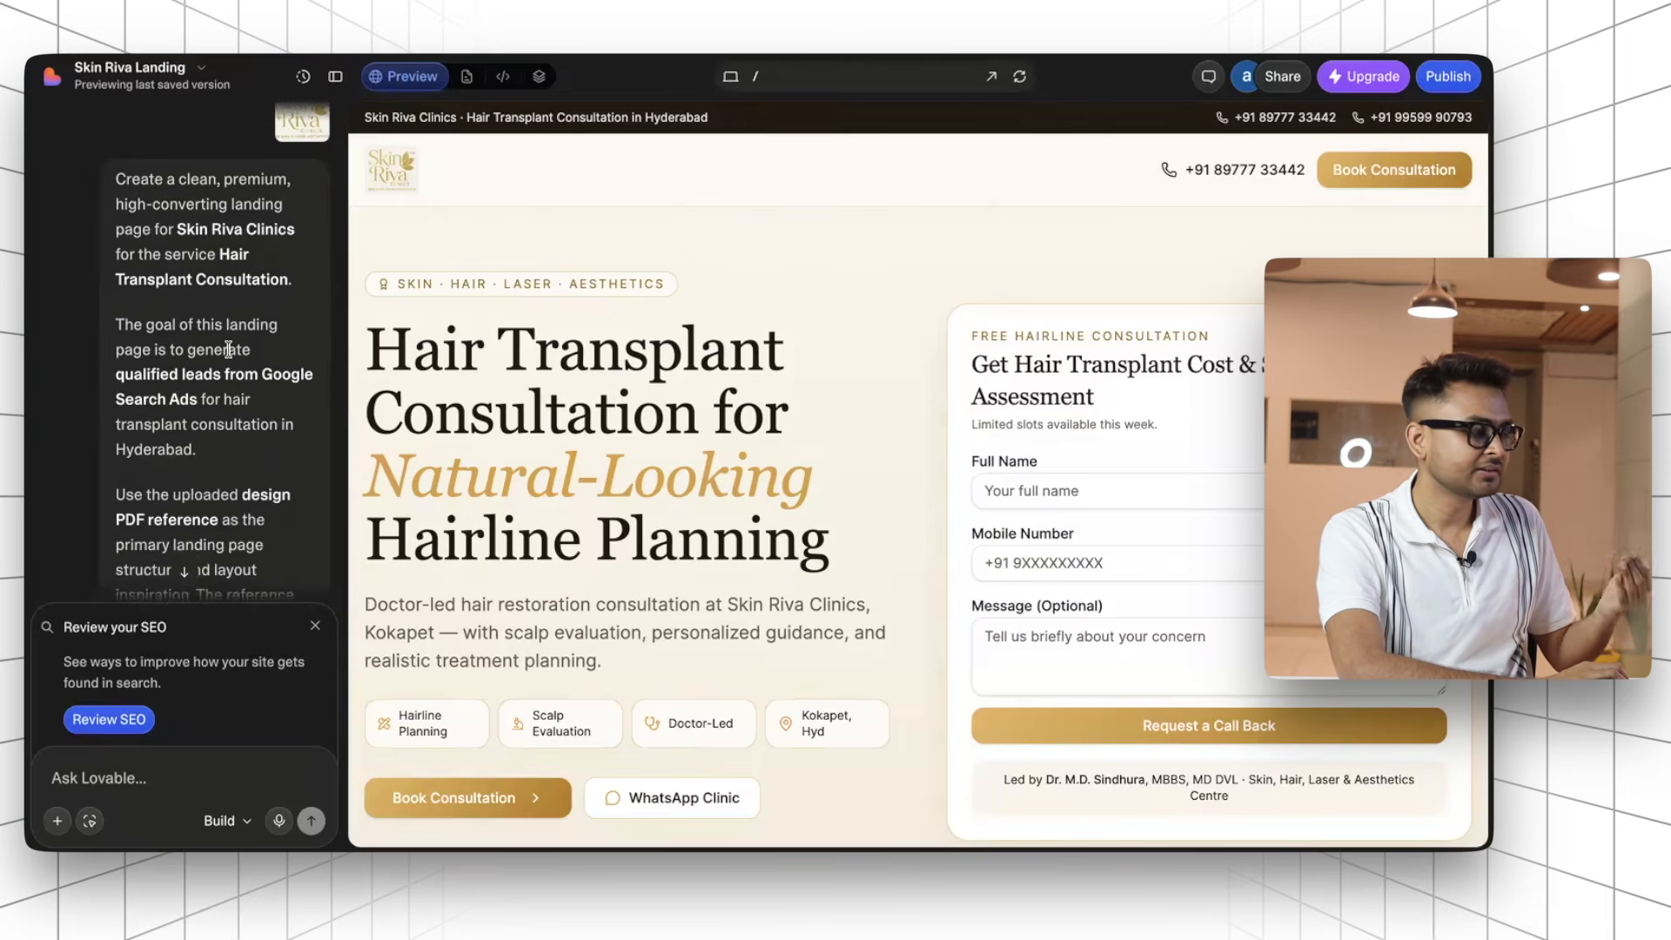
pyautogui.scroll(-8, 228, 349)
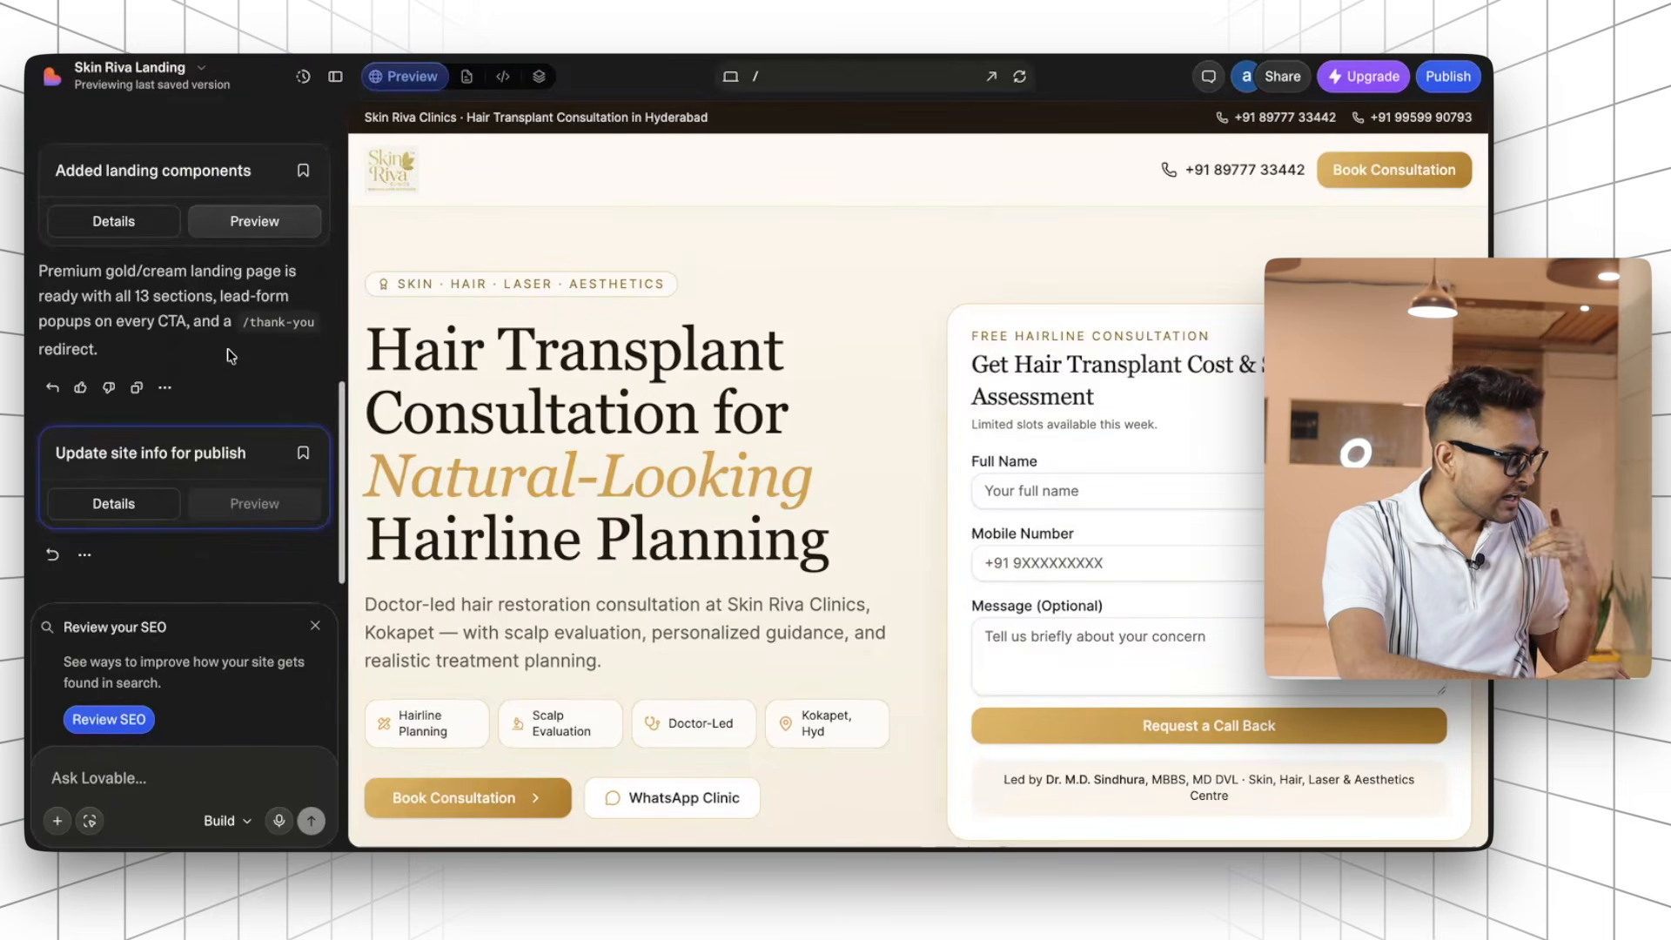
pyautogui.scroll(5, 227, 348)
pyautogui.click(155, 385)
pyautogui.scroll(-15, 165, 392)
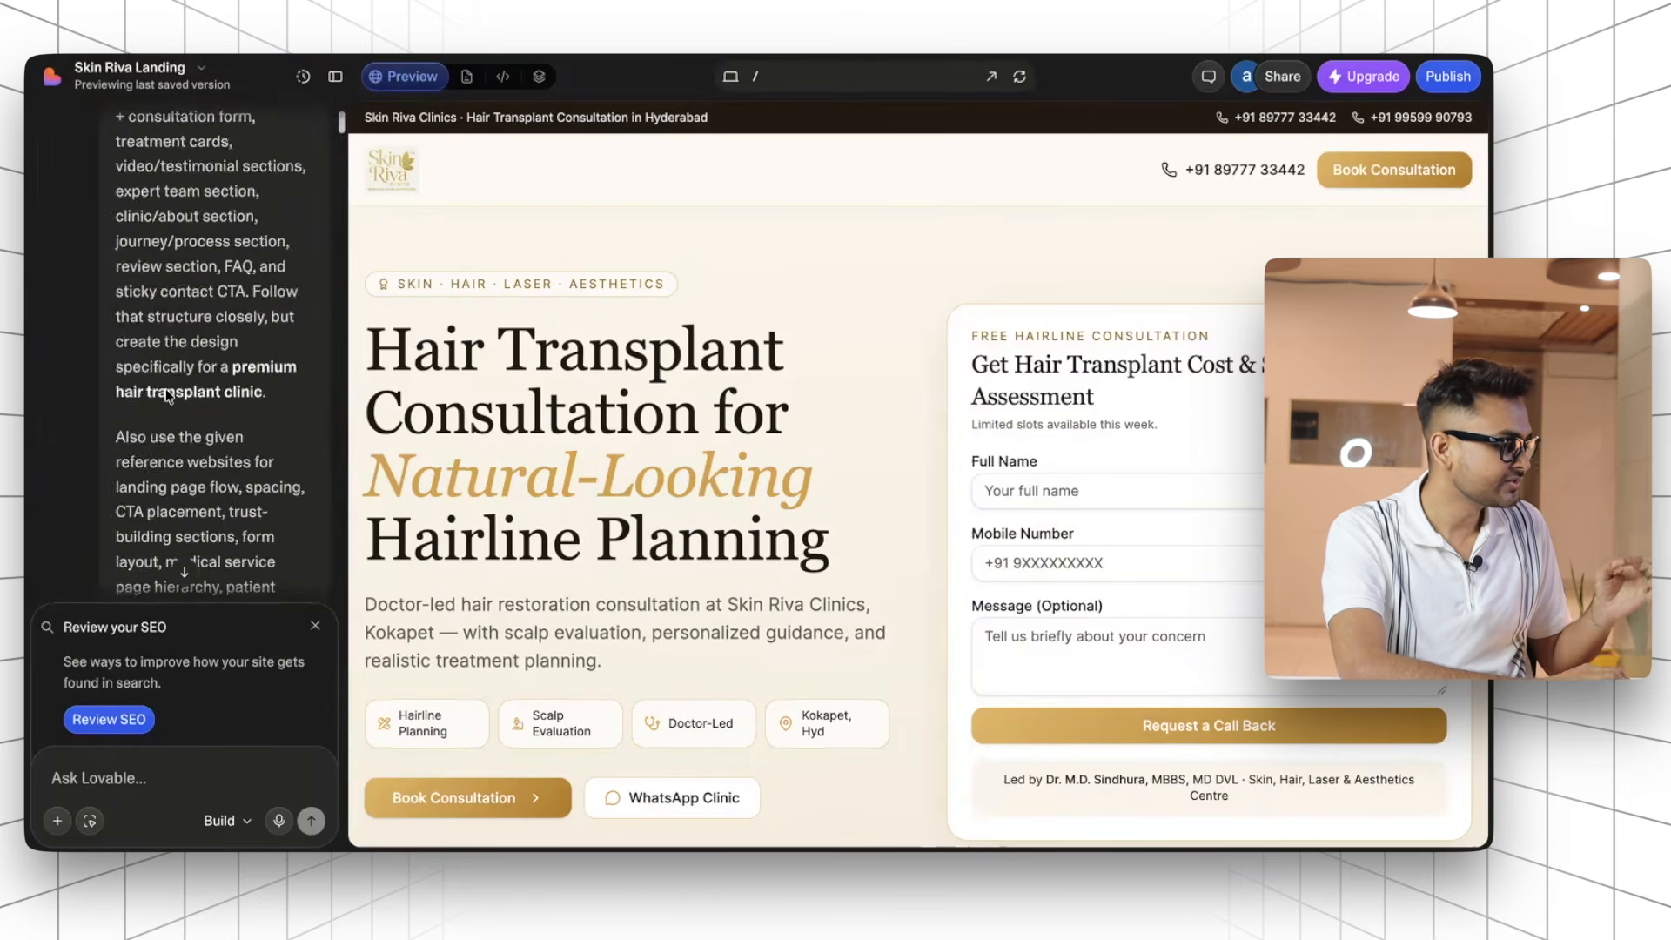
# Read the expanded prompt's CTA list, Google review placeholders, gallery blocks and closing notes on pop-ups and the thank-you redirect
pyautogui.scroll(-20, 165, 389)
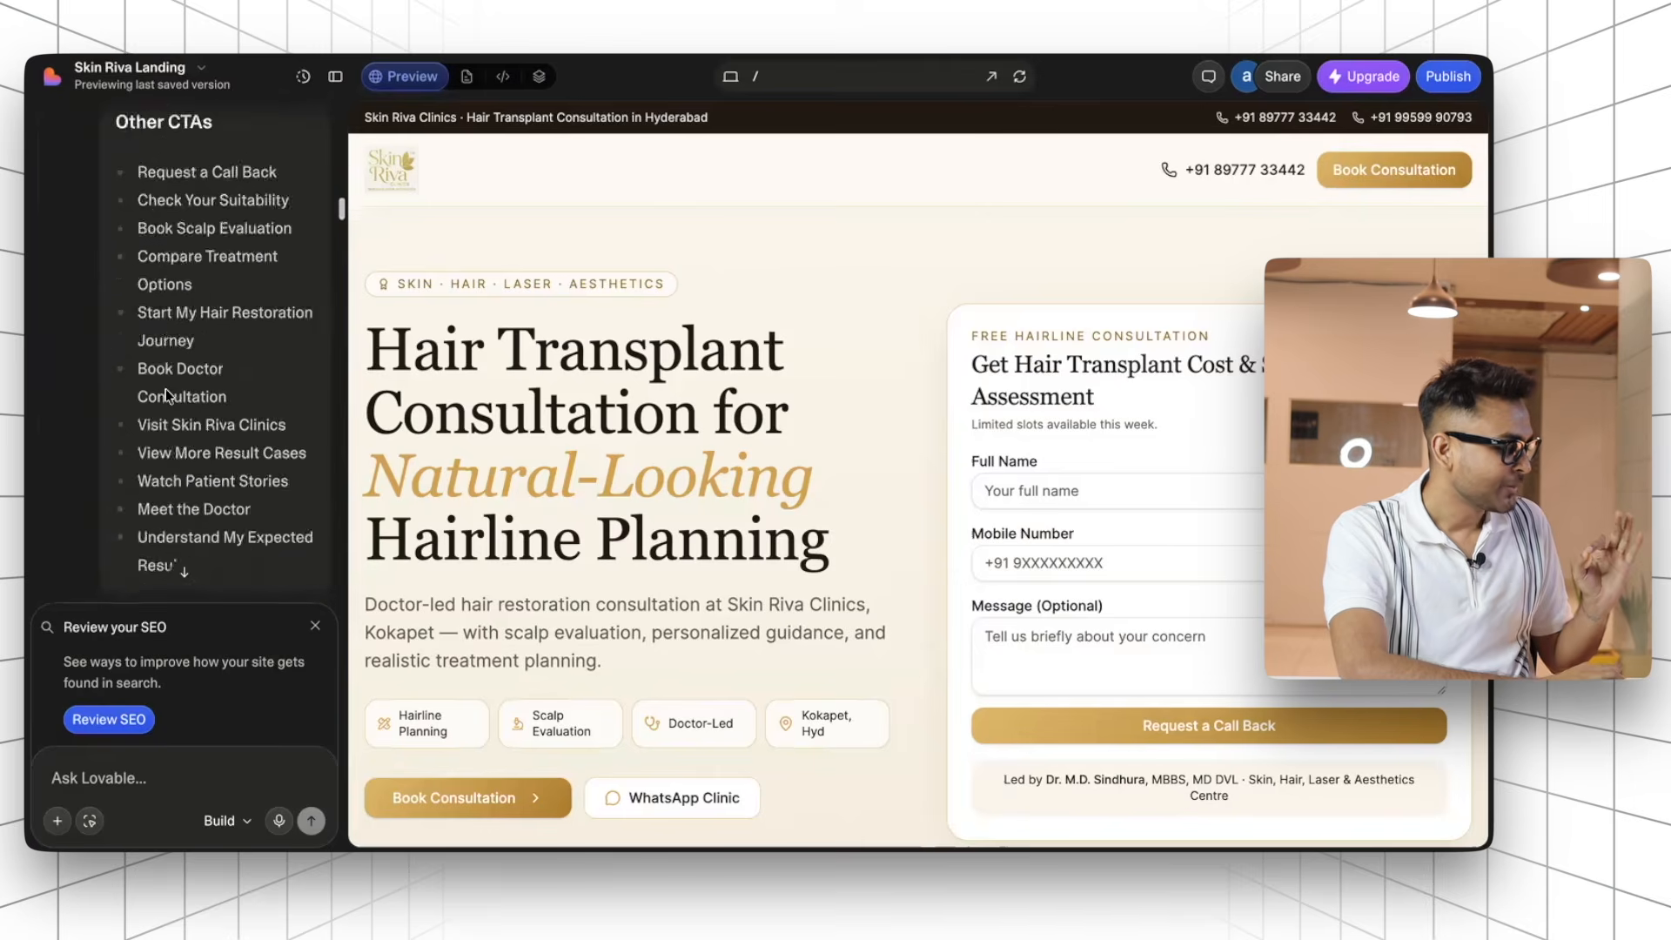
pyautogui.scroll(-20, 168, 397)
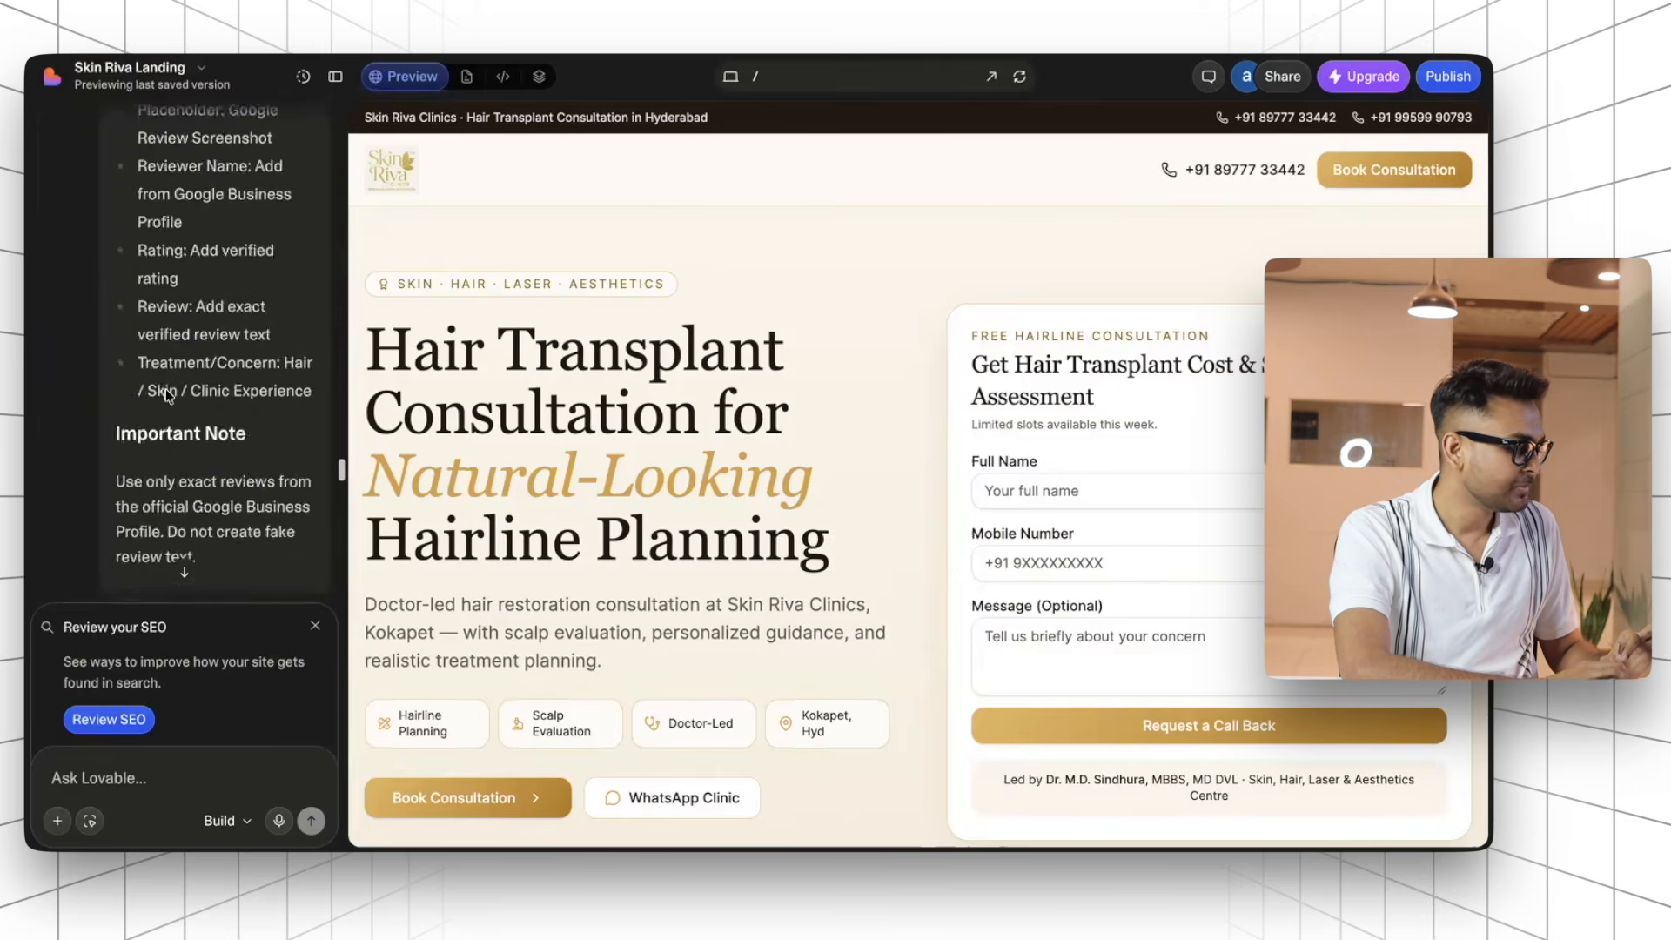
pyautogui.scroll(-5, 172, 395)
pyautogui.scroll(4, 172, 395)
pyautogui.scroll(15, 172, 395)
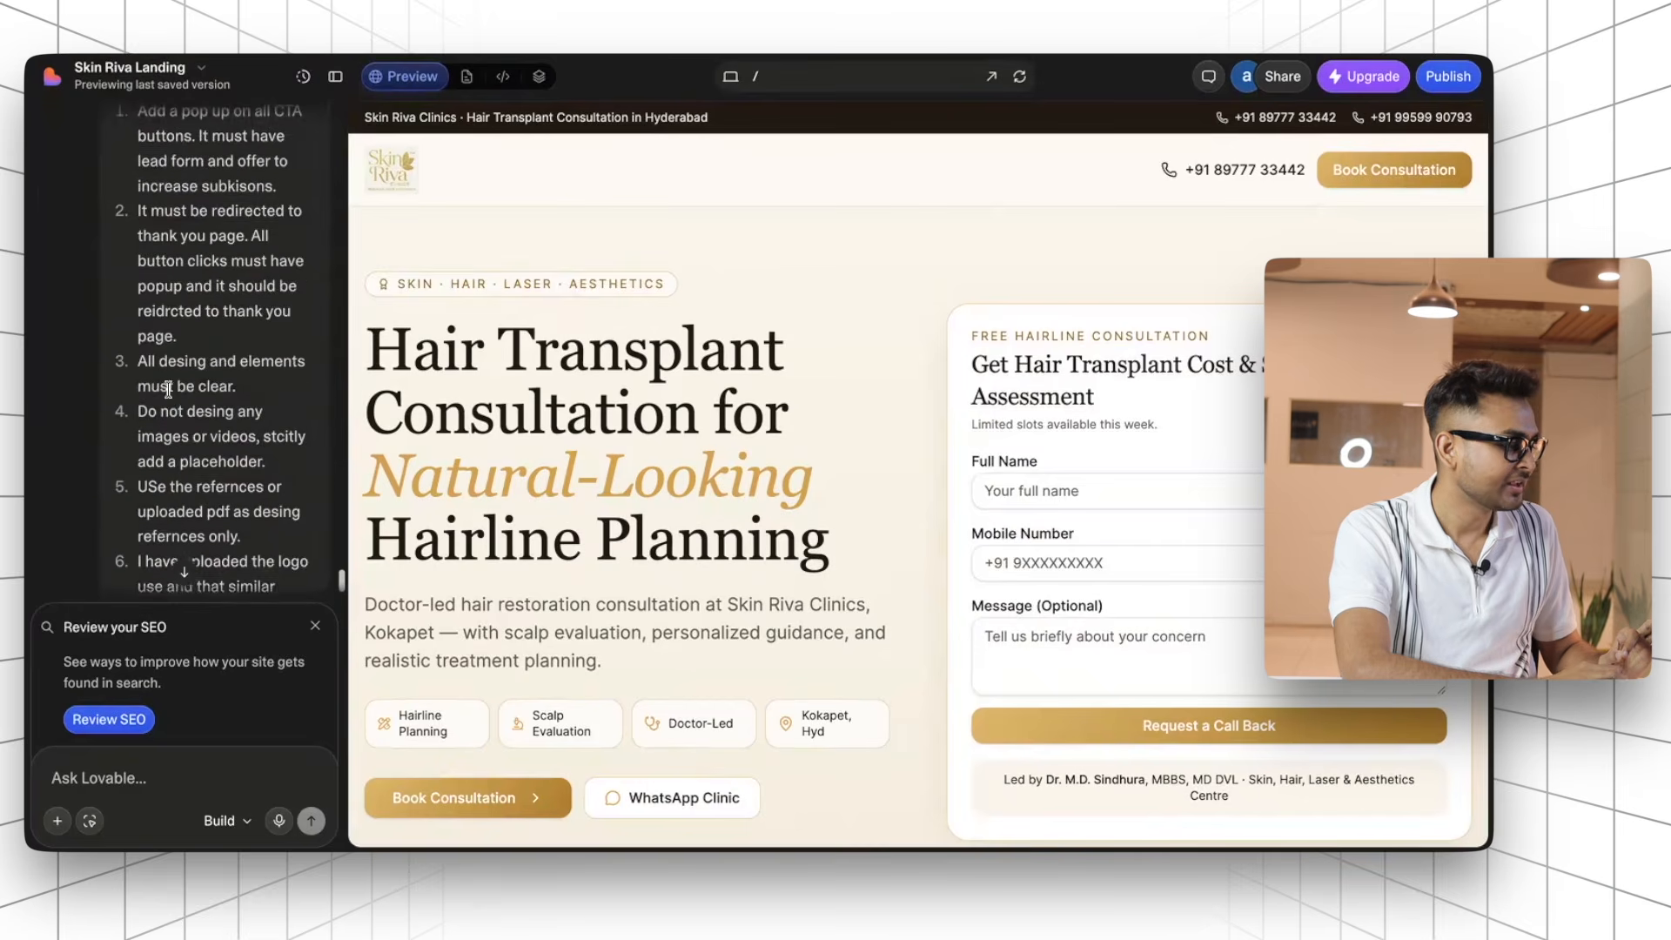
pyautogui.scroll(10, 218, 378)
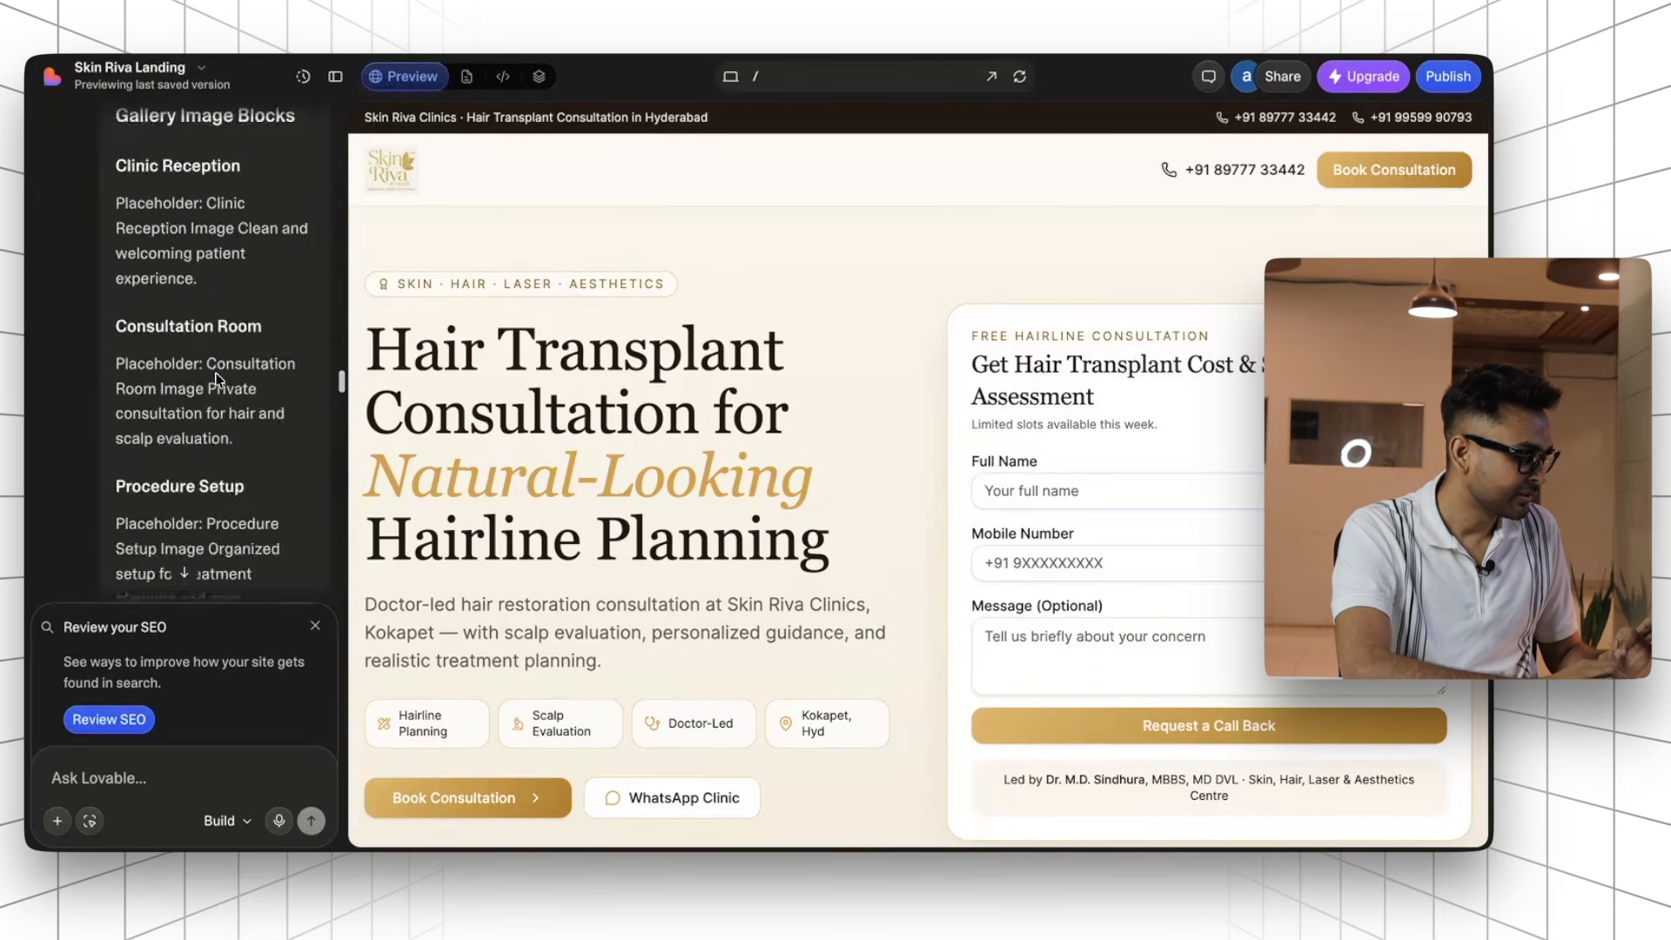
# Widen the chat area and read the prompt's journey steps, final strict instructions, numbered notes and footer disclaimer
pyautogui.moveTo(357, 484); pyautogui.dragTo(751, 470)
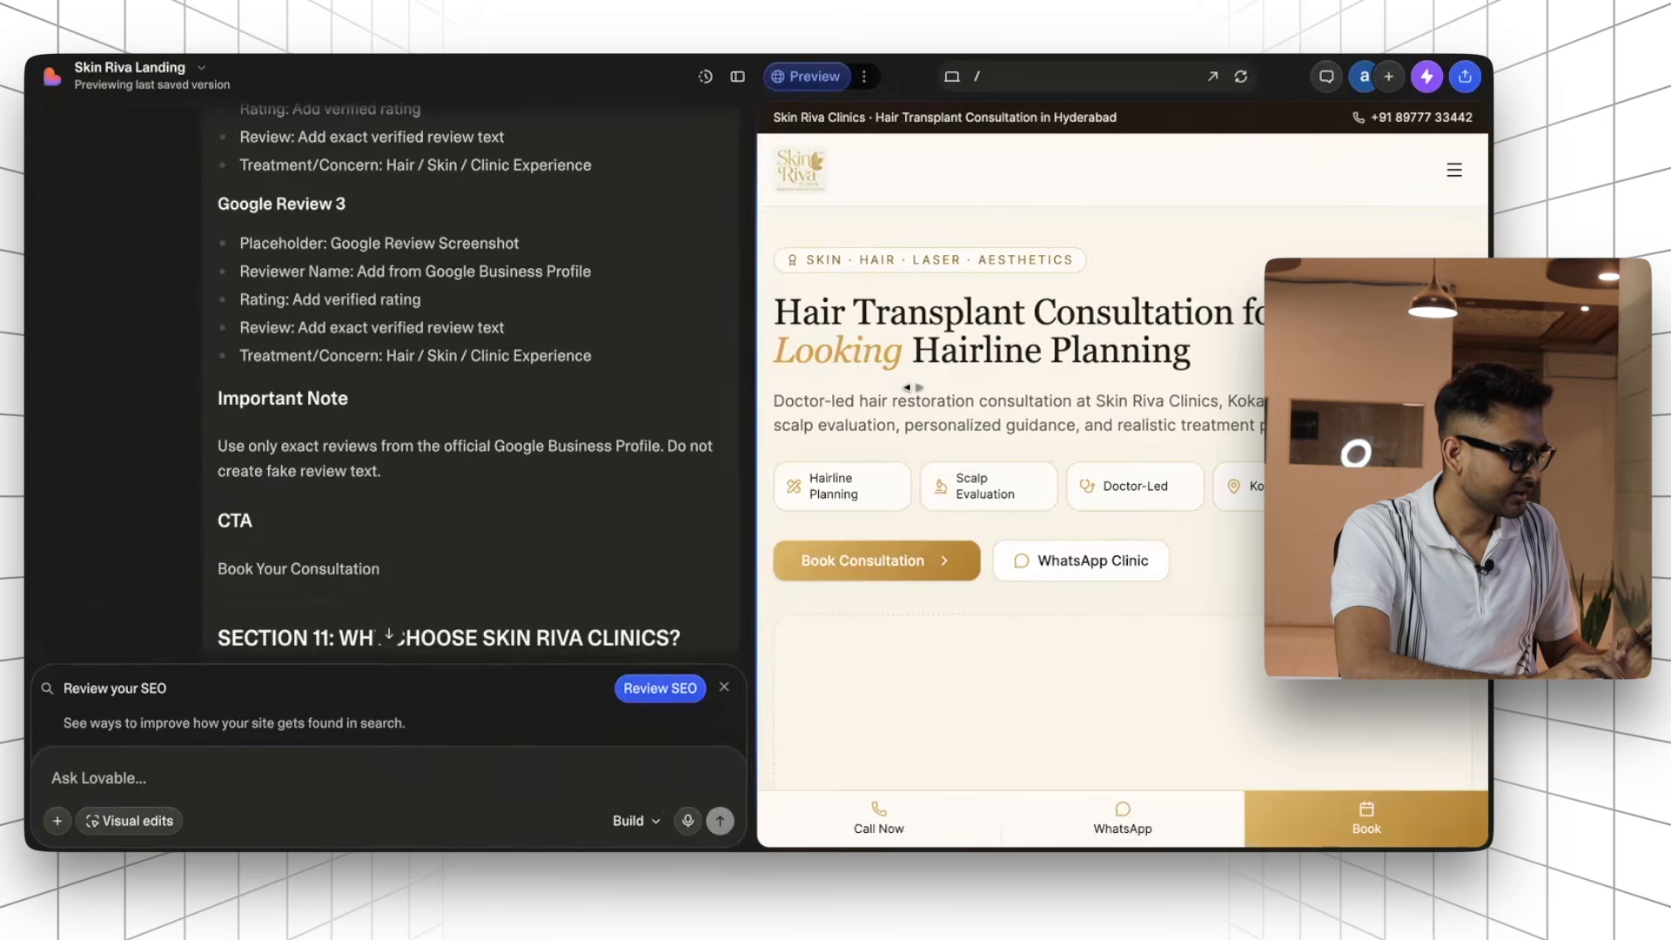
pyautogui.scroll(3, 440, 376)
pyautogui.scroll(12, 436, 376)
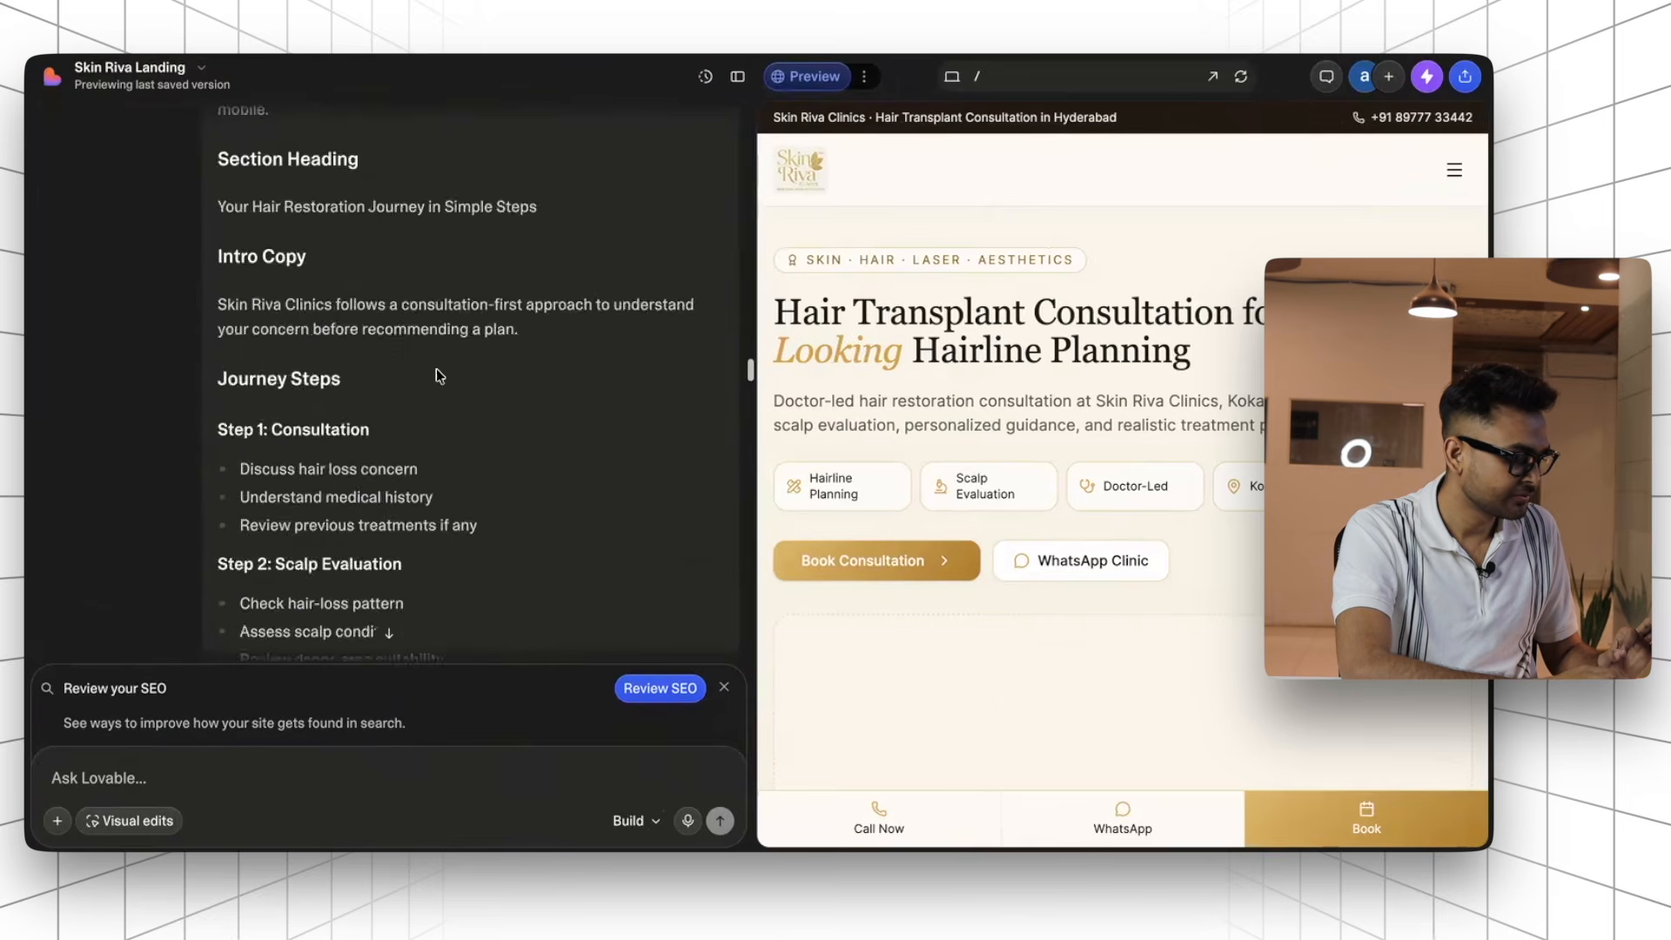
pyautogui.scroll(-20, 522, 383)
pyautogui.scroll(5, 561, 380)
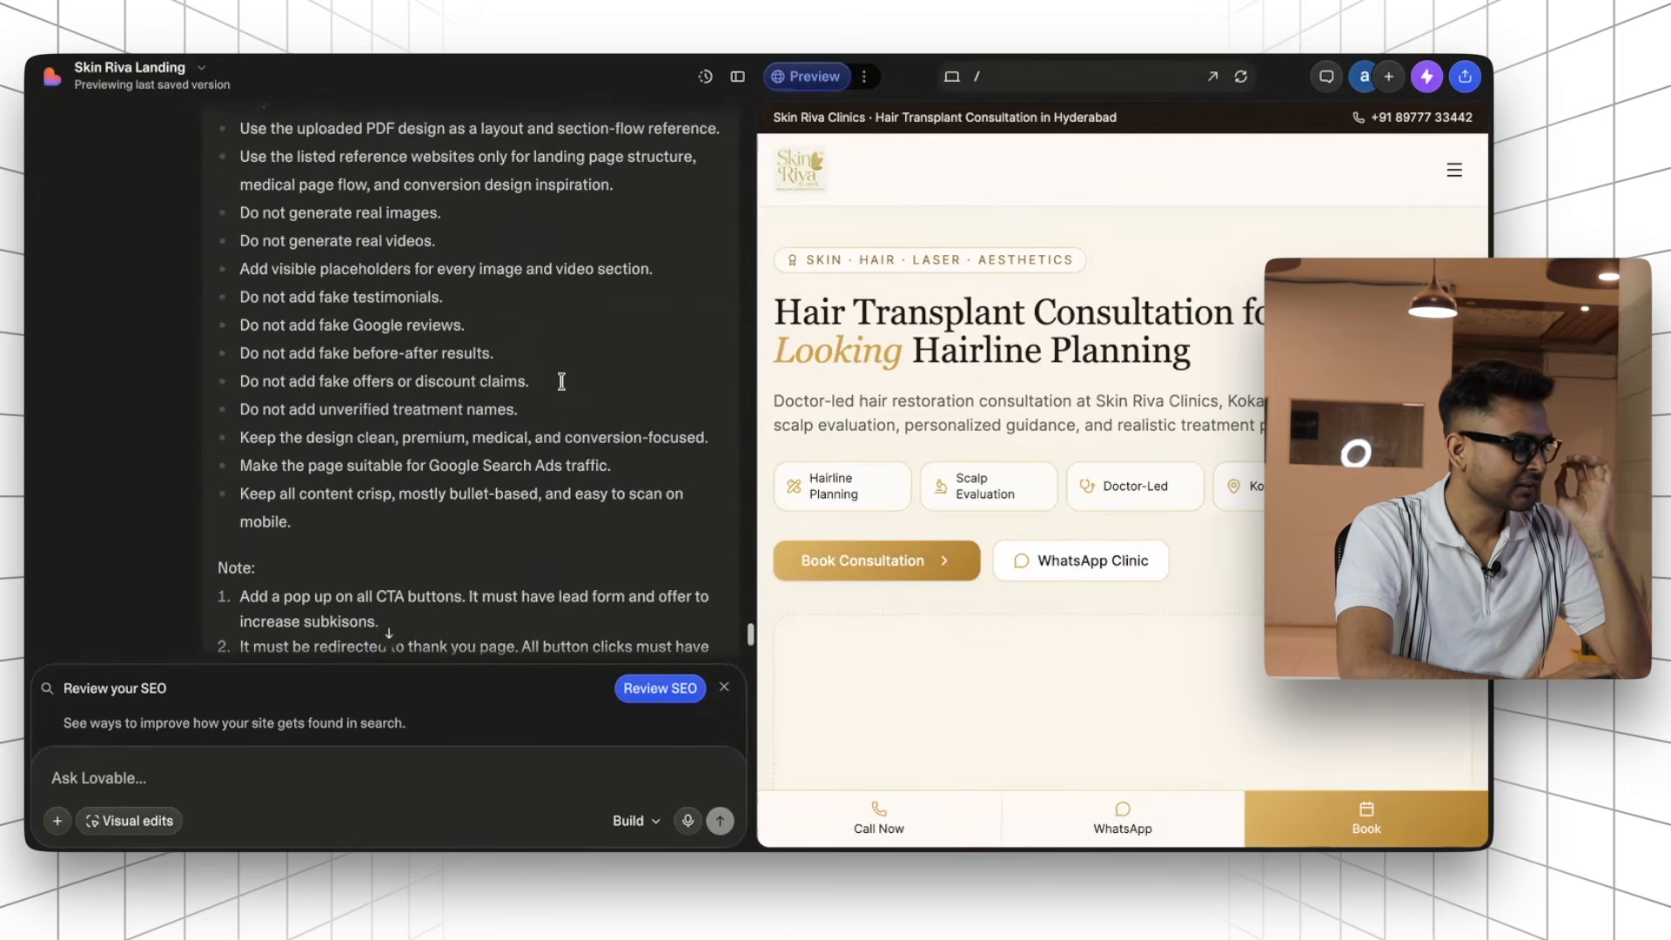
pyautogui.scroll(10, 561, 380)
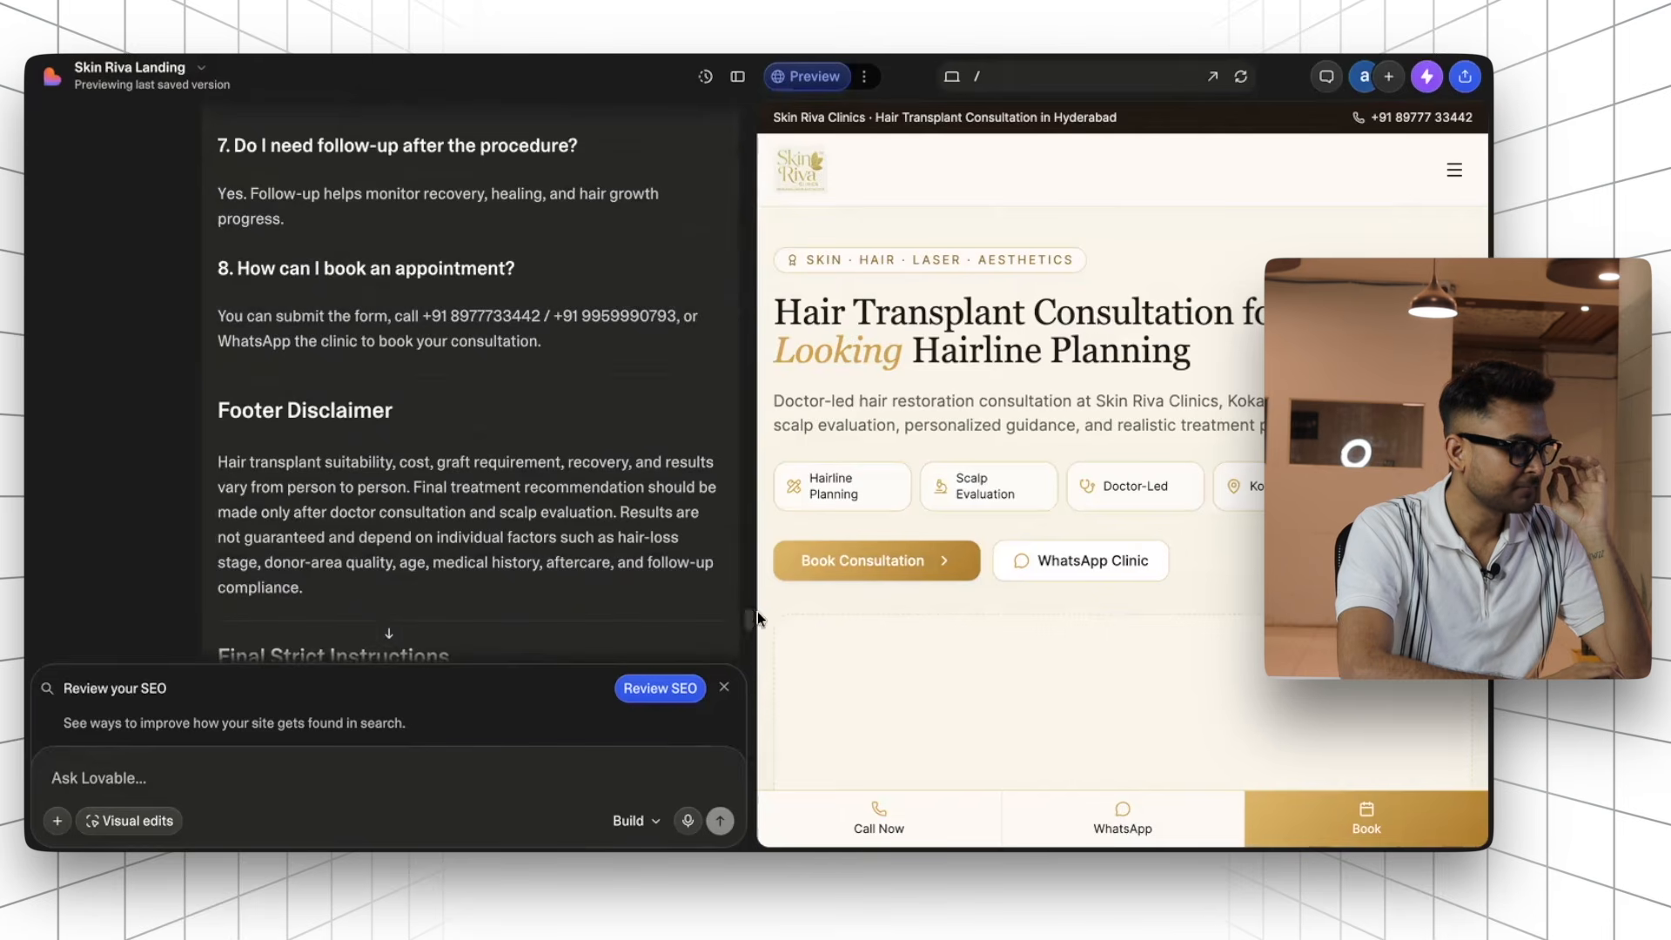
# Collapse the chat area to enlarge the page preview, and test its navigation links for Overview, Suitability, Process, Gallery and FAQ
pyautogui.moveTo(757, 521); pyautogui.dragTo(39, 471)
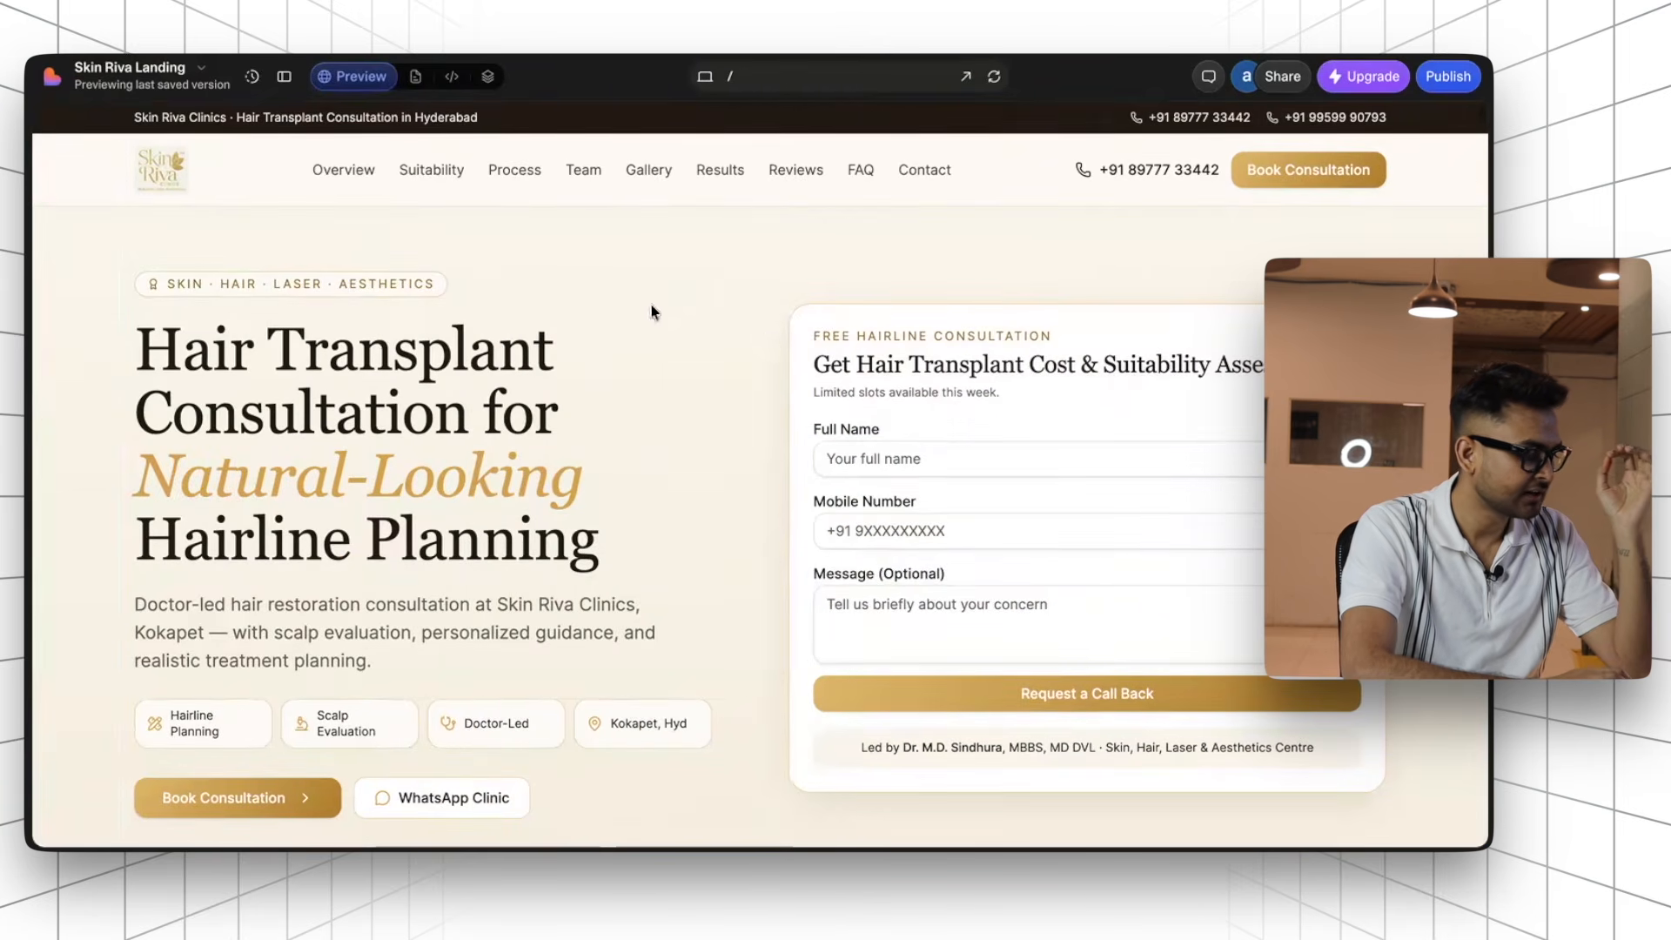
pyautogui.click(329, 169)
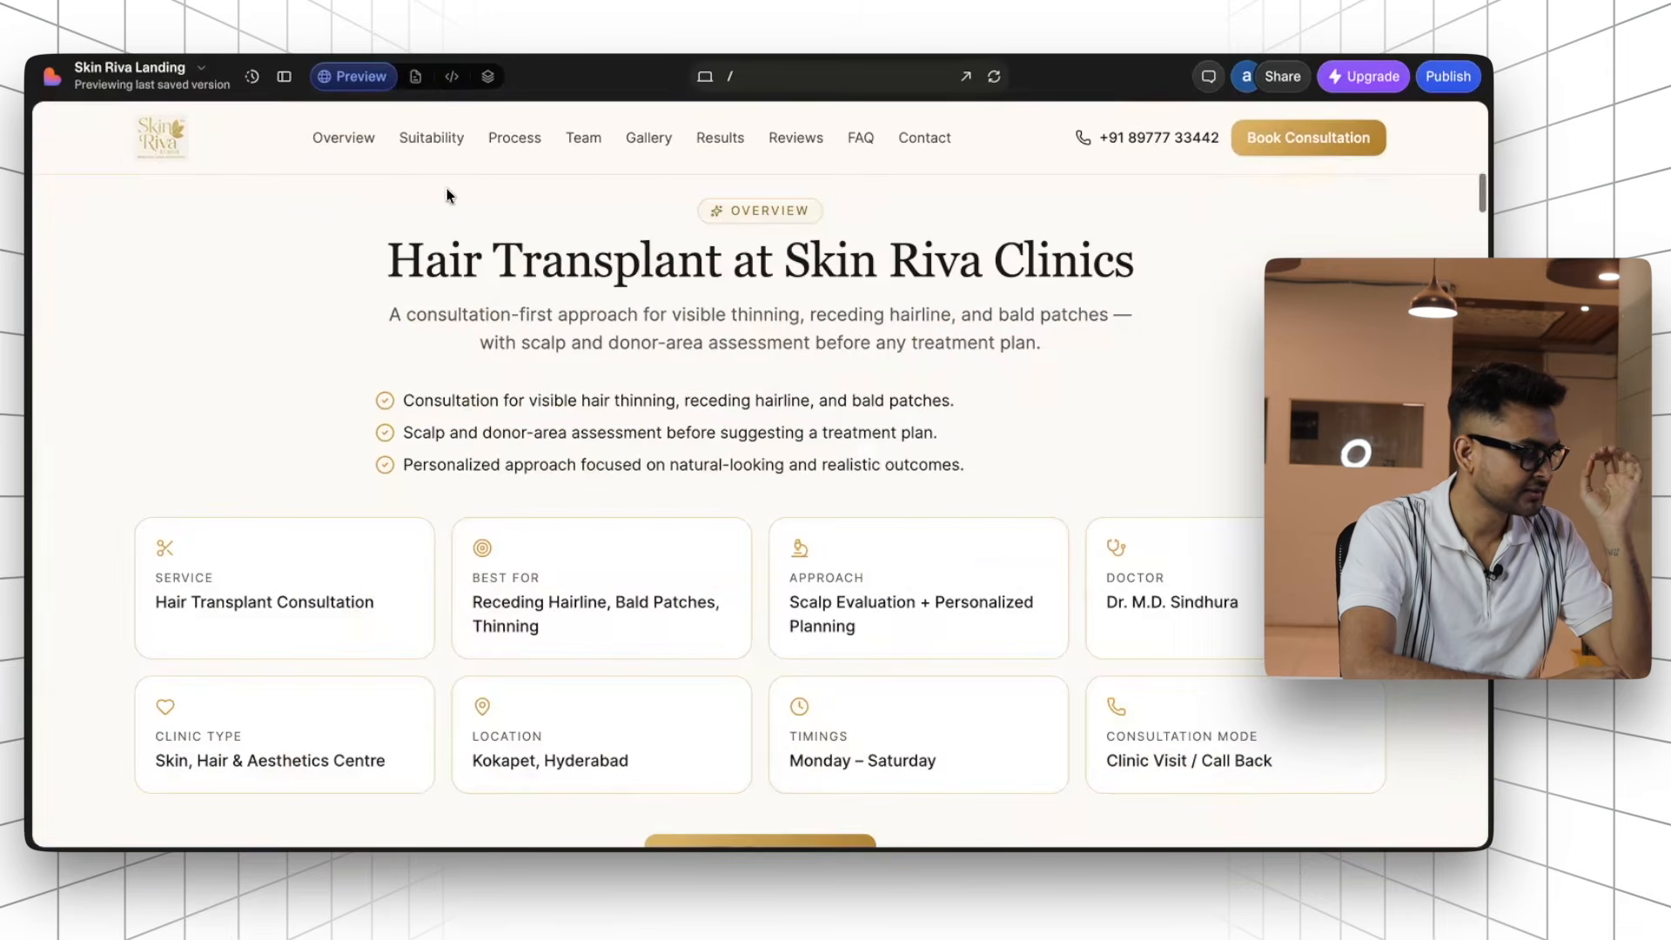
pyautogui.click(437, 146)
pyautogui.click(531, 149)
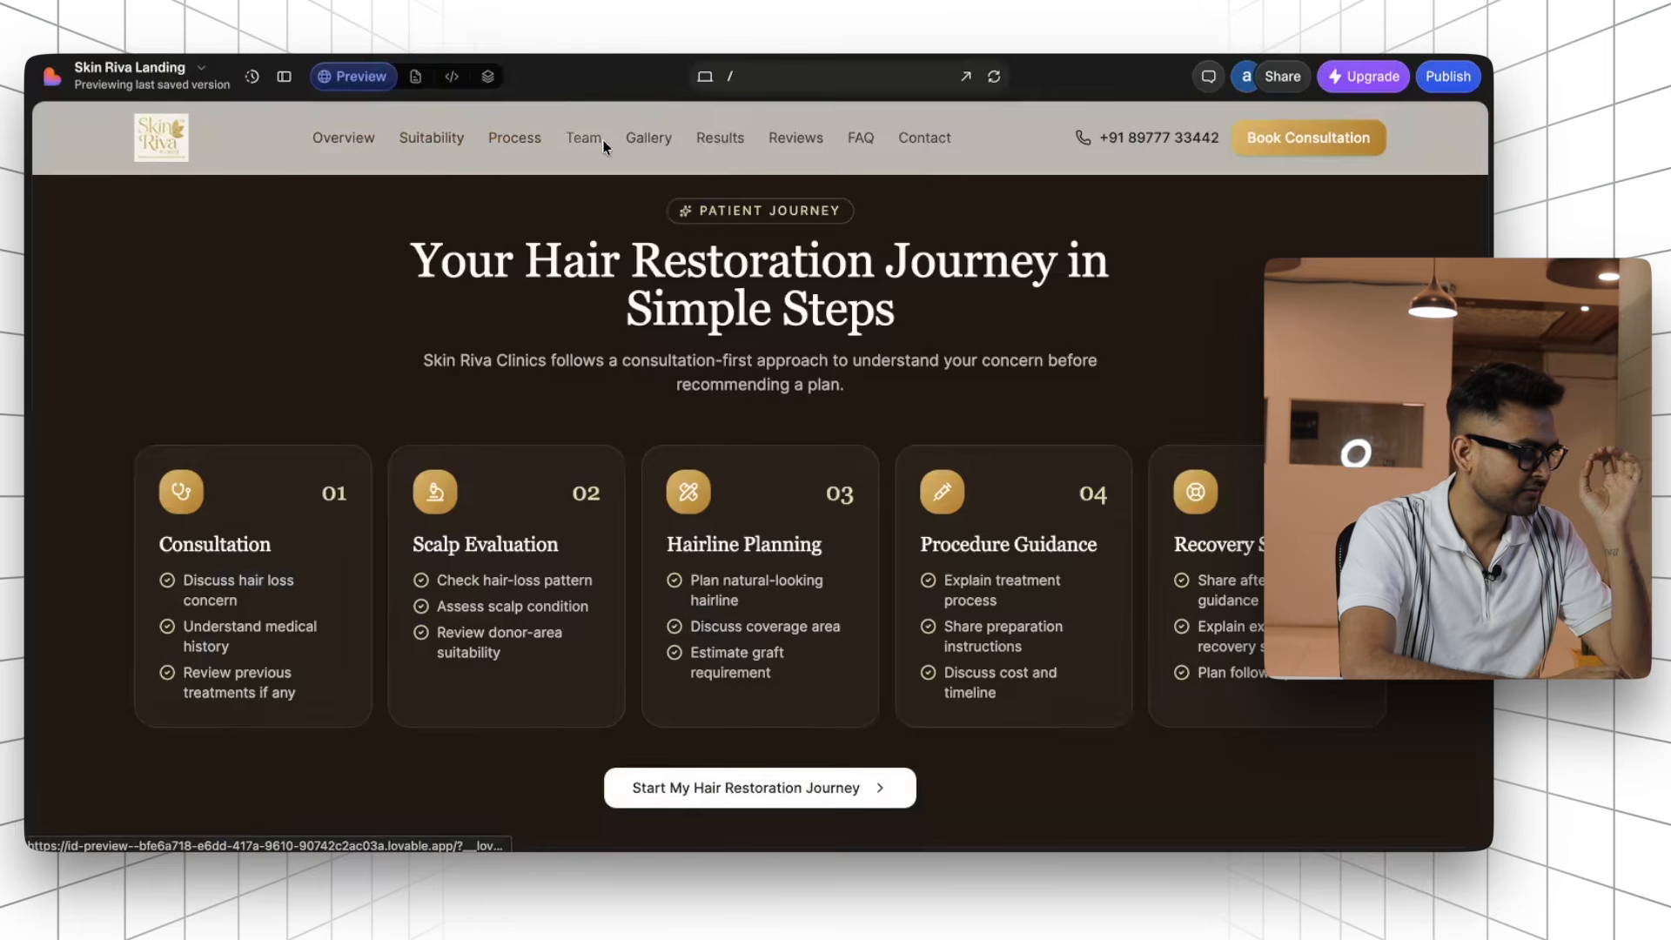
pyautogui.click(651, 146)
pyautogui.click(859, 135)
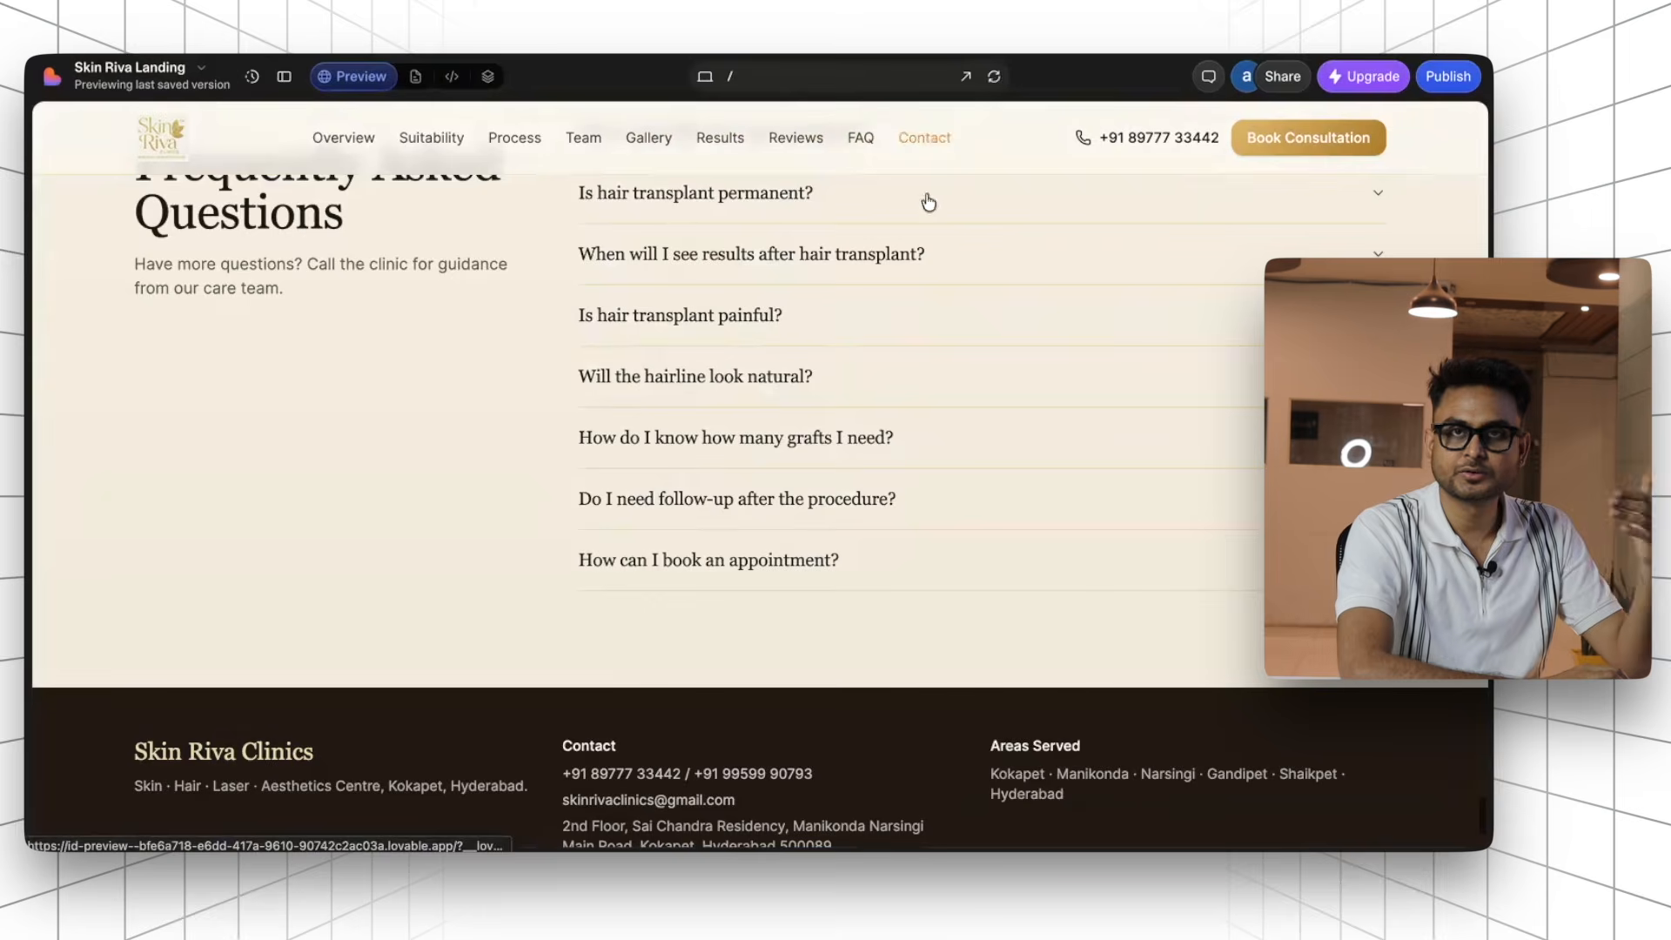
pyautogui.scroll(15, 767, 286)
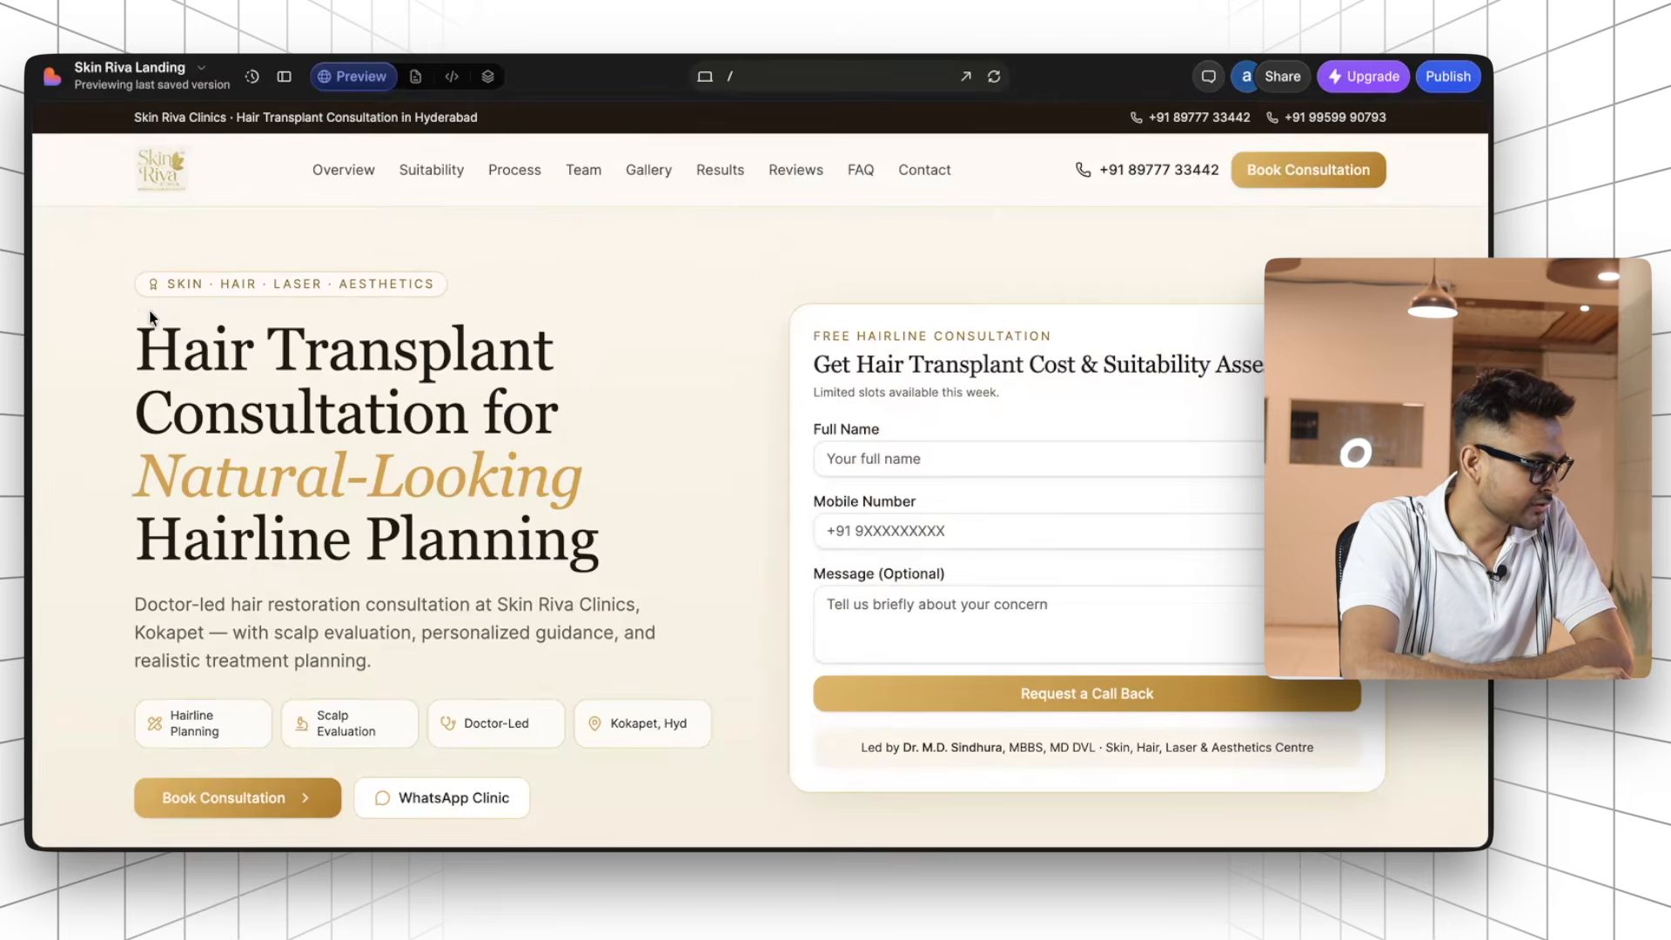
# Fill the hero consultation form with a saved full name, a saved mobile number and the message "test", and submit the call-back request
pyautogui.scroll(-1, 912, 403)
pyautogui.click(912, 404)
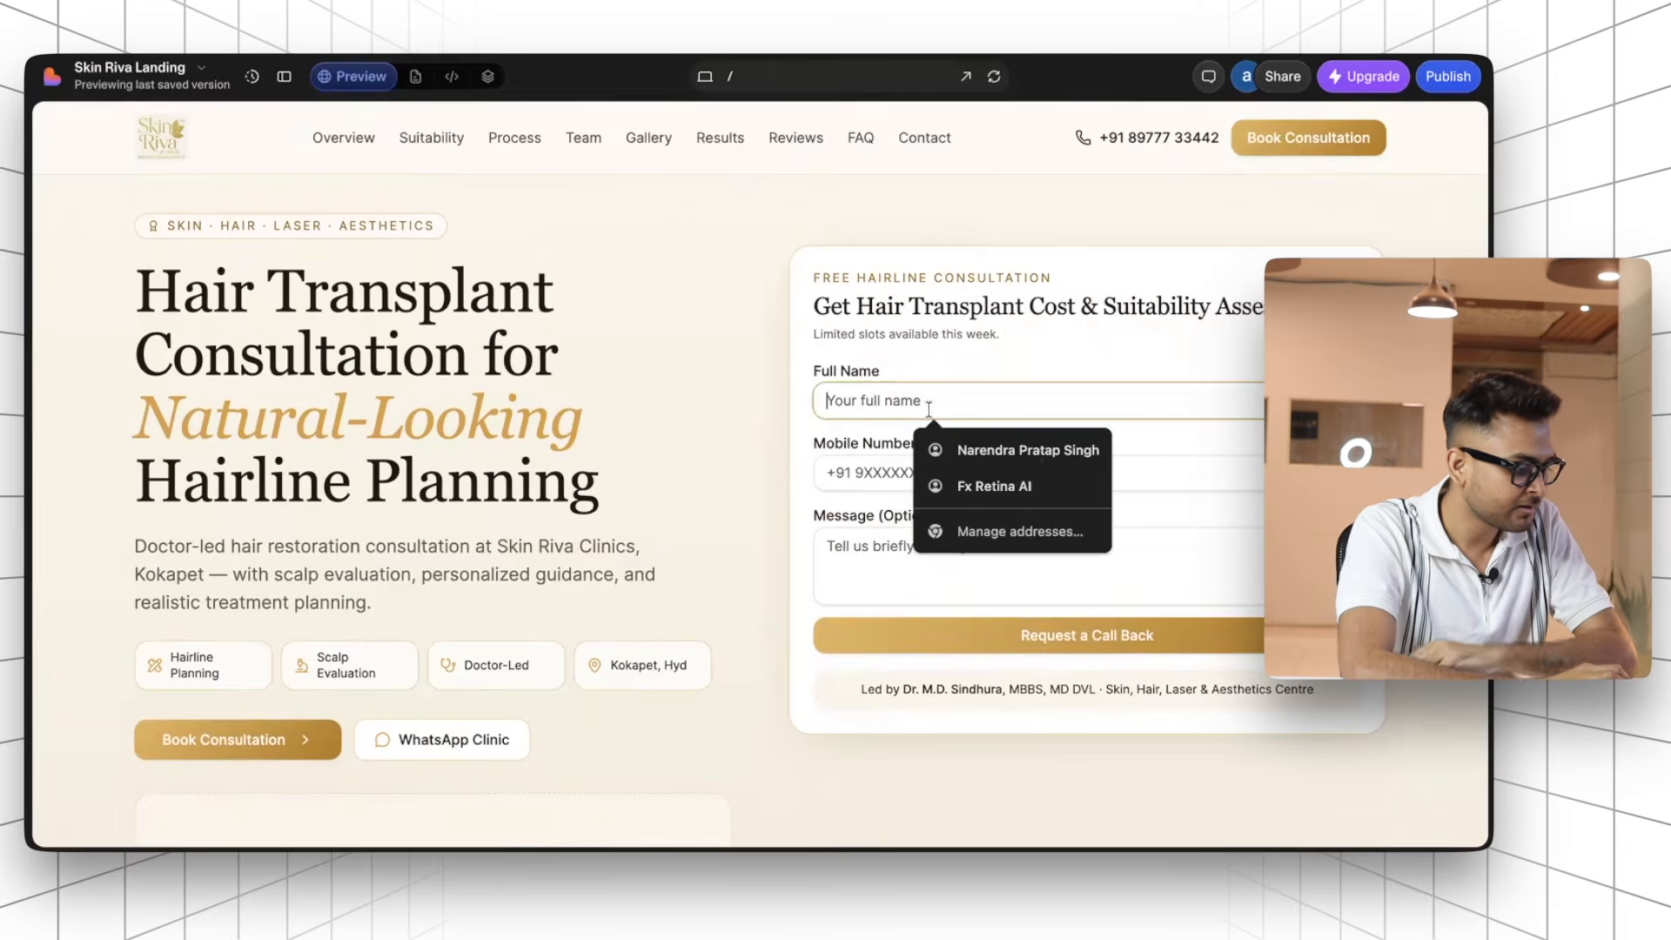
pyautogui.click(994, 486)
pyautogui.click(999, 472)
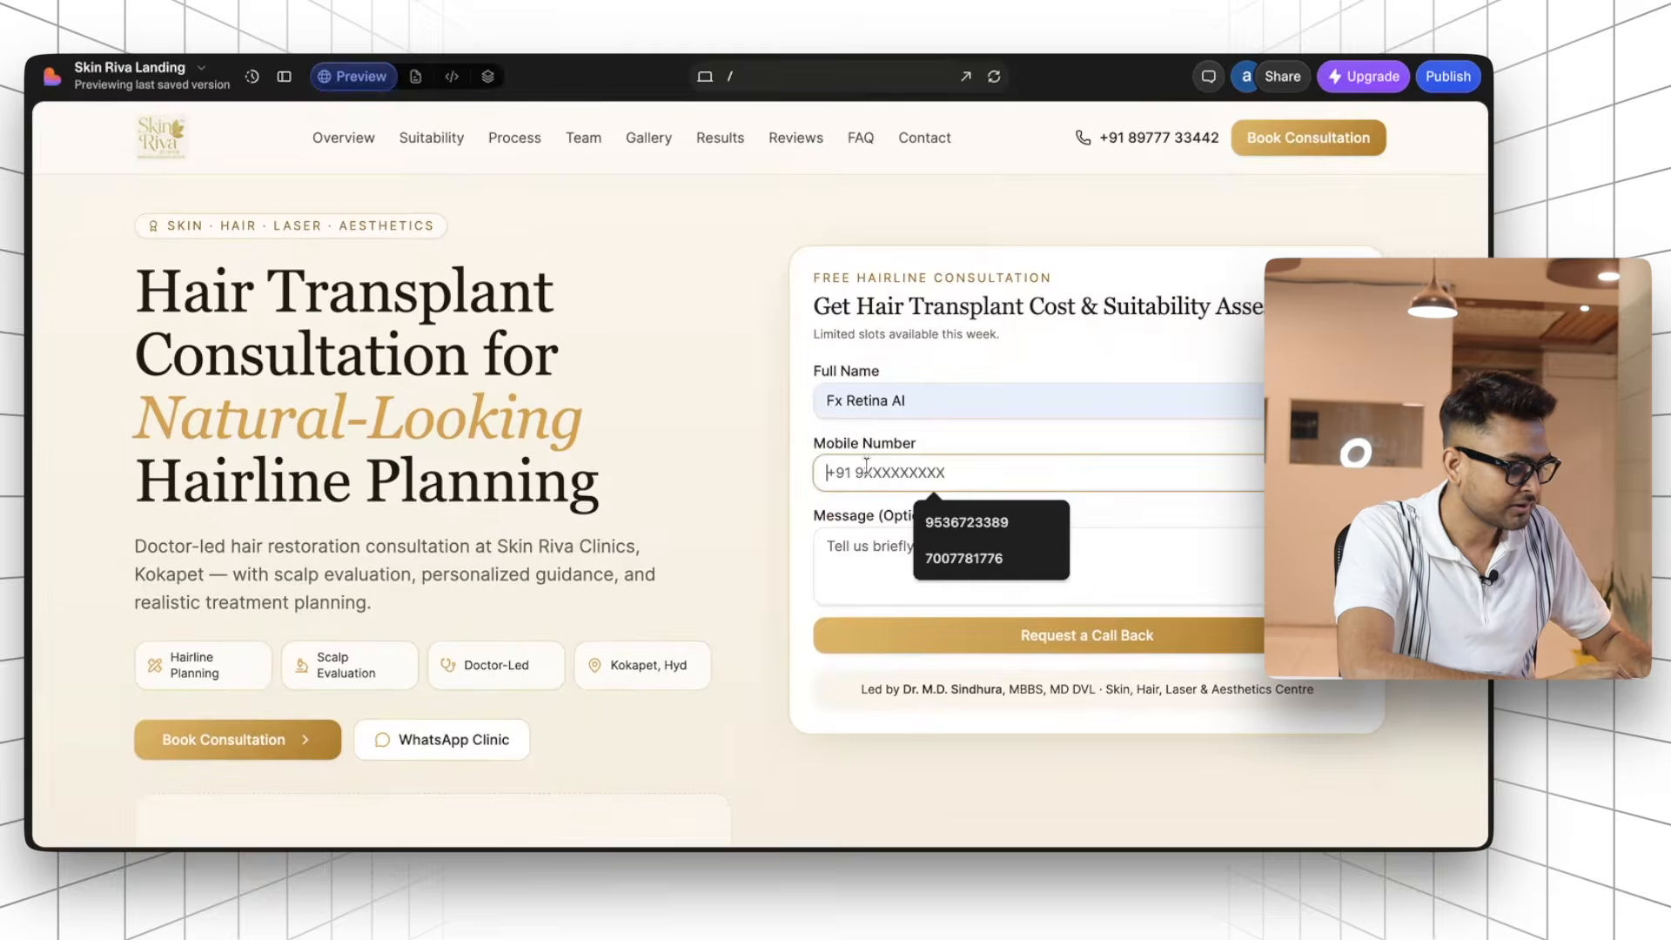
pyautogui.click(1001, 520)
pyautogui.click(921, 555)
pyautogui.write('test')
pyautogui.click(954, 635)
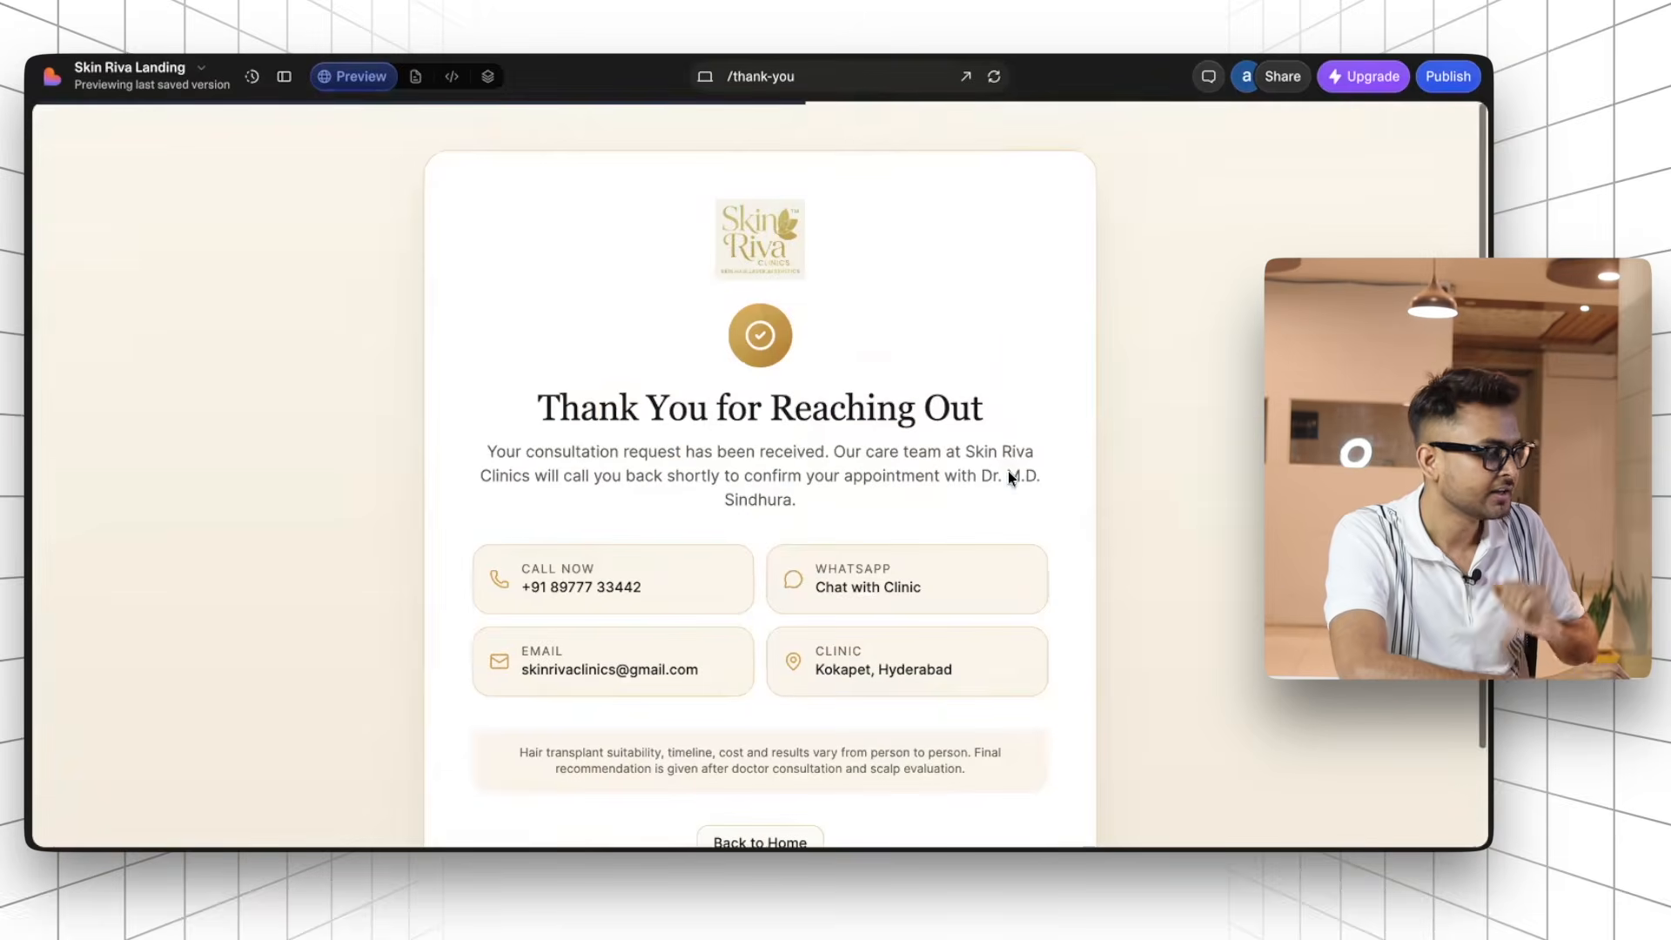
# Check the thank-you page, and examine the landing page's expert team section with its doctor and clinical support team image placeholders
pyautogui.scroll(-5, 766, 435)
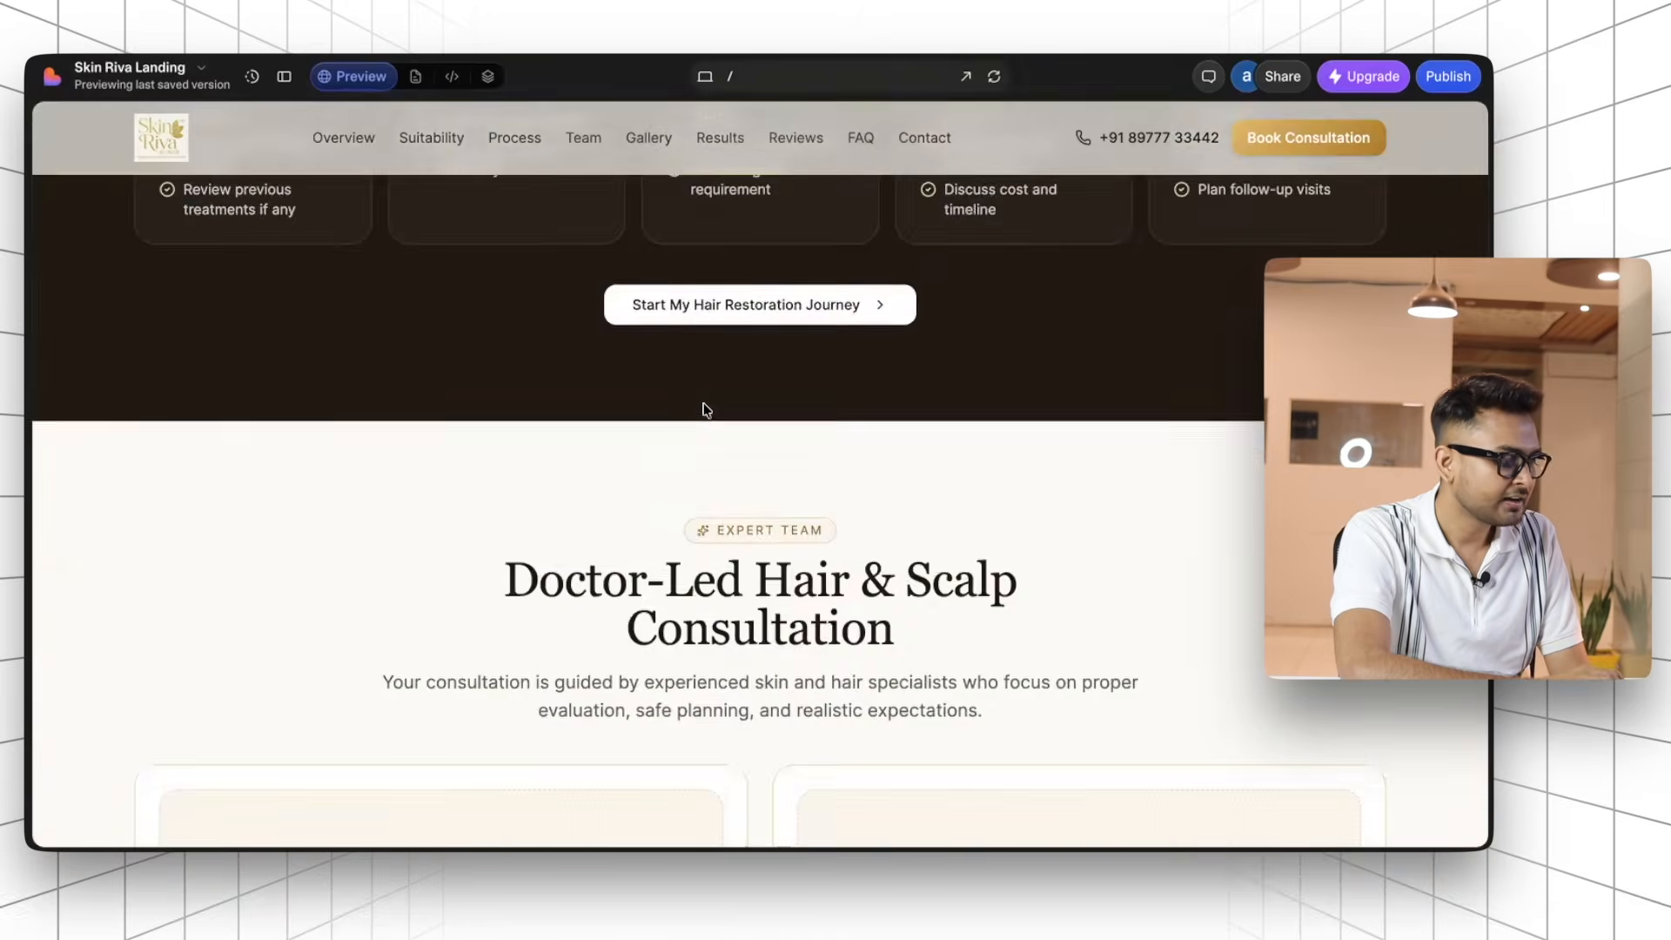
pyautogui.scroll(-4, 705, 409)
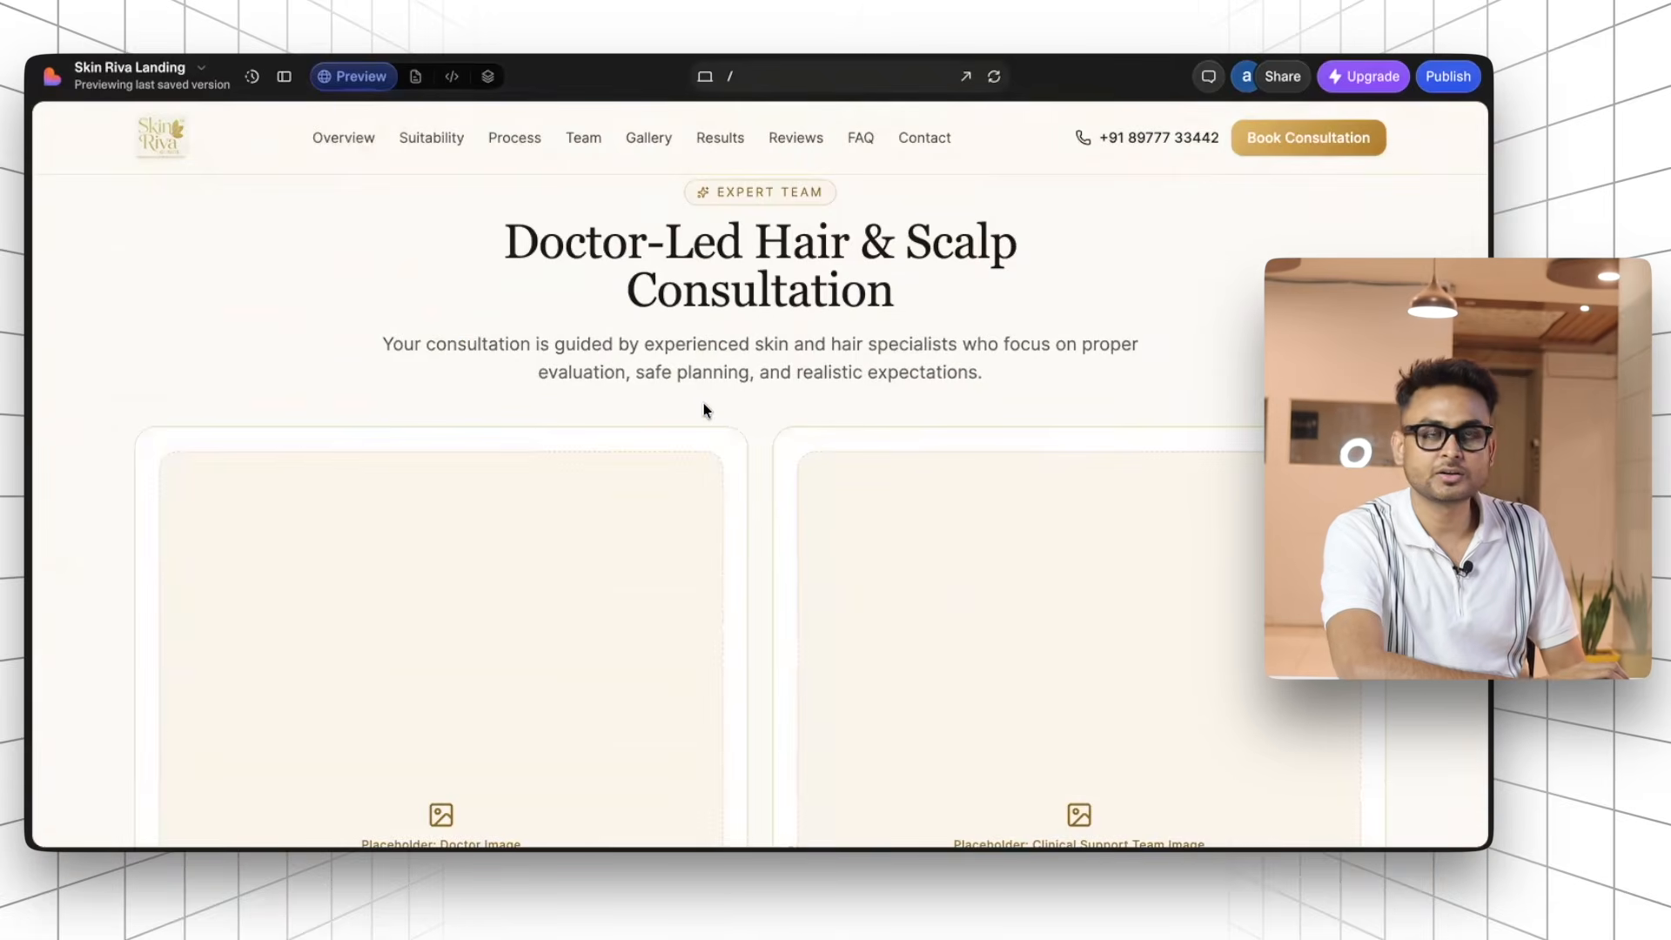
pyautogui.scroll(-1, 705, 409)
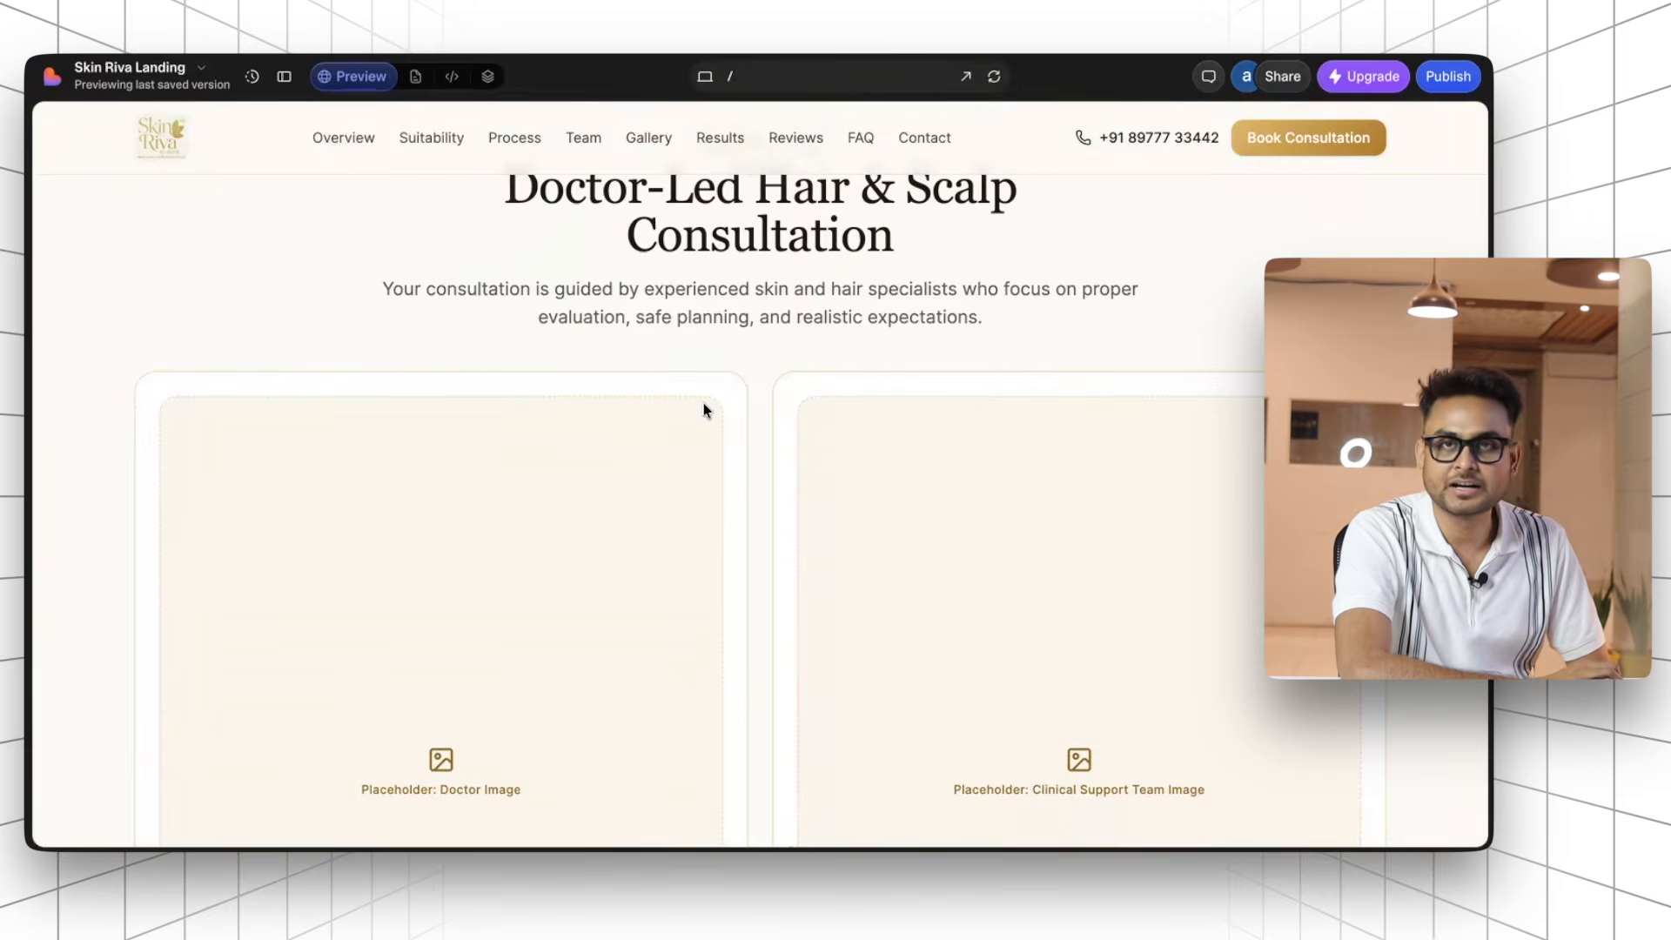
pyautogui.scroll(-3, 705, 410)
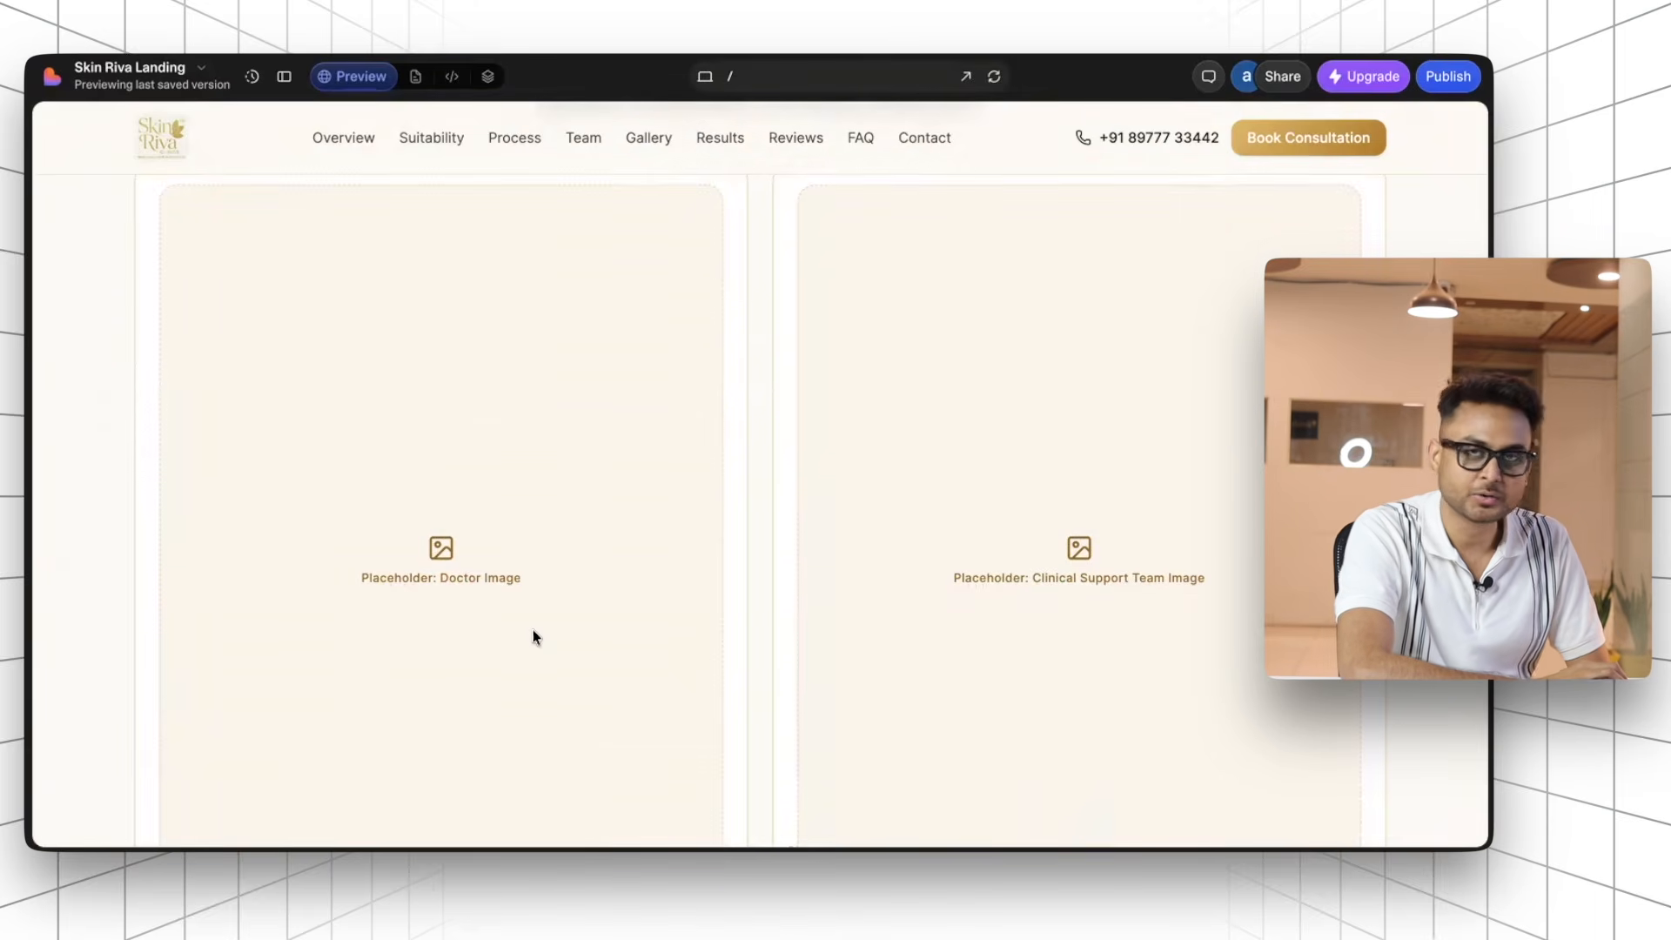
# Review the expert team cards' credentials and support details, and the clinic gallery's image placeholders from Clinic Reception to Clinic Exterior
pyautogui.scroll(-2, 533, 629)
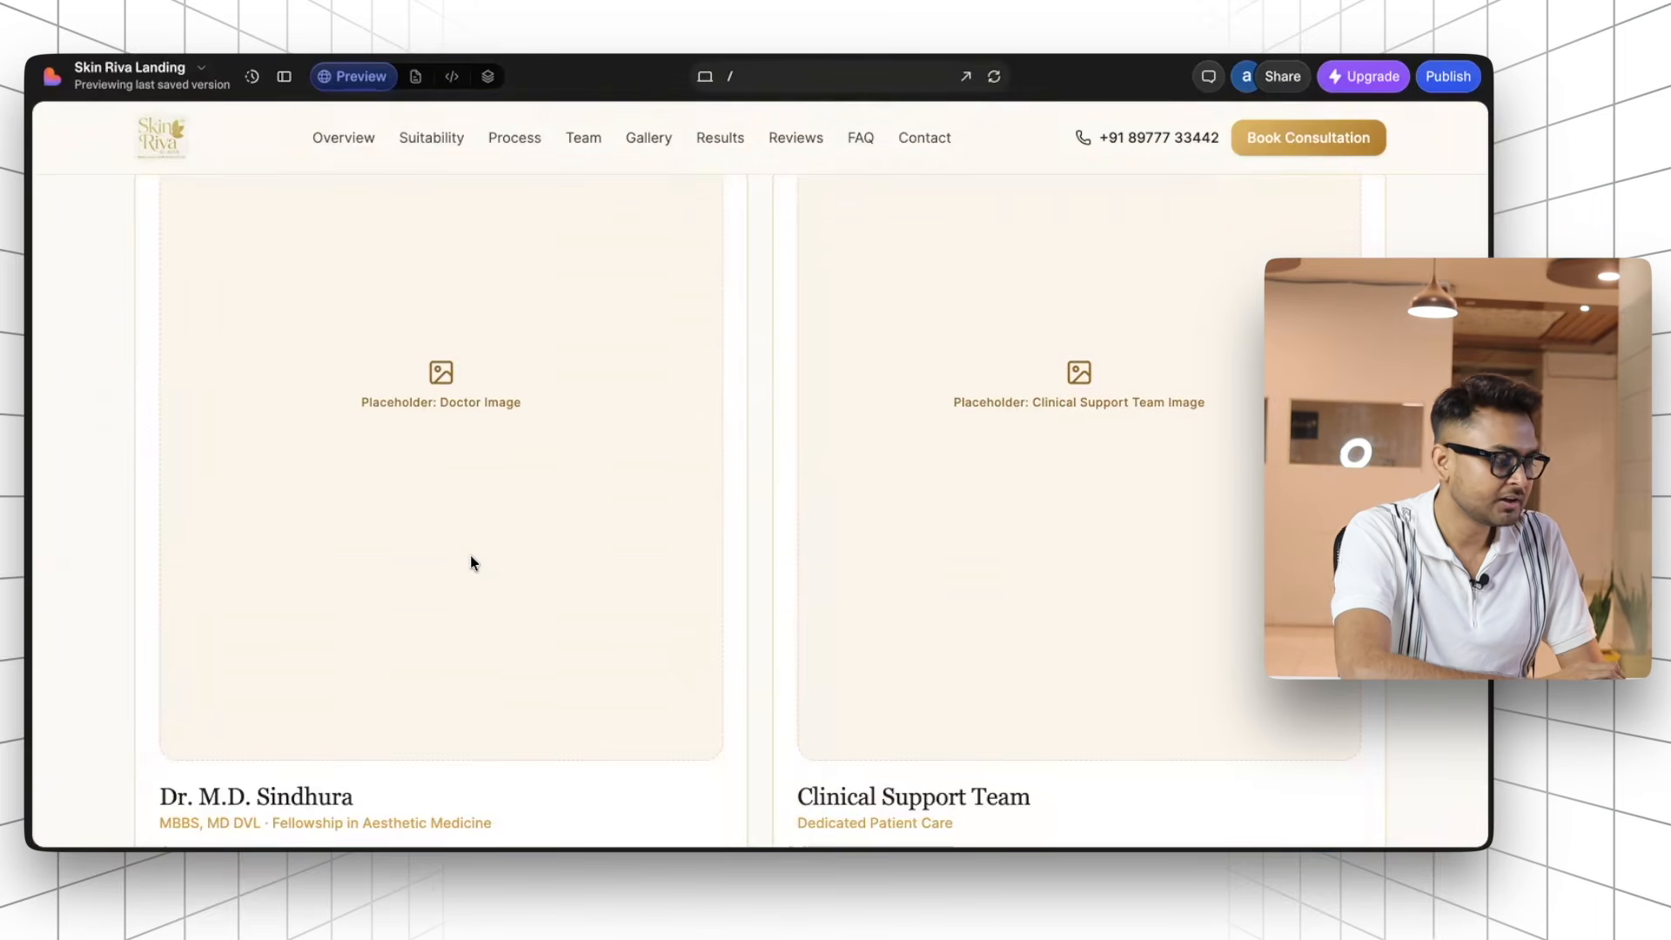
pyautogui.scroll(-12, 470, 561)
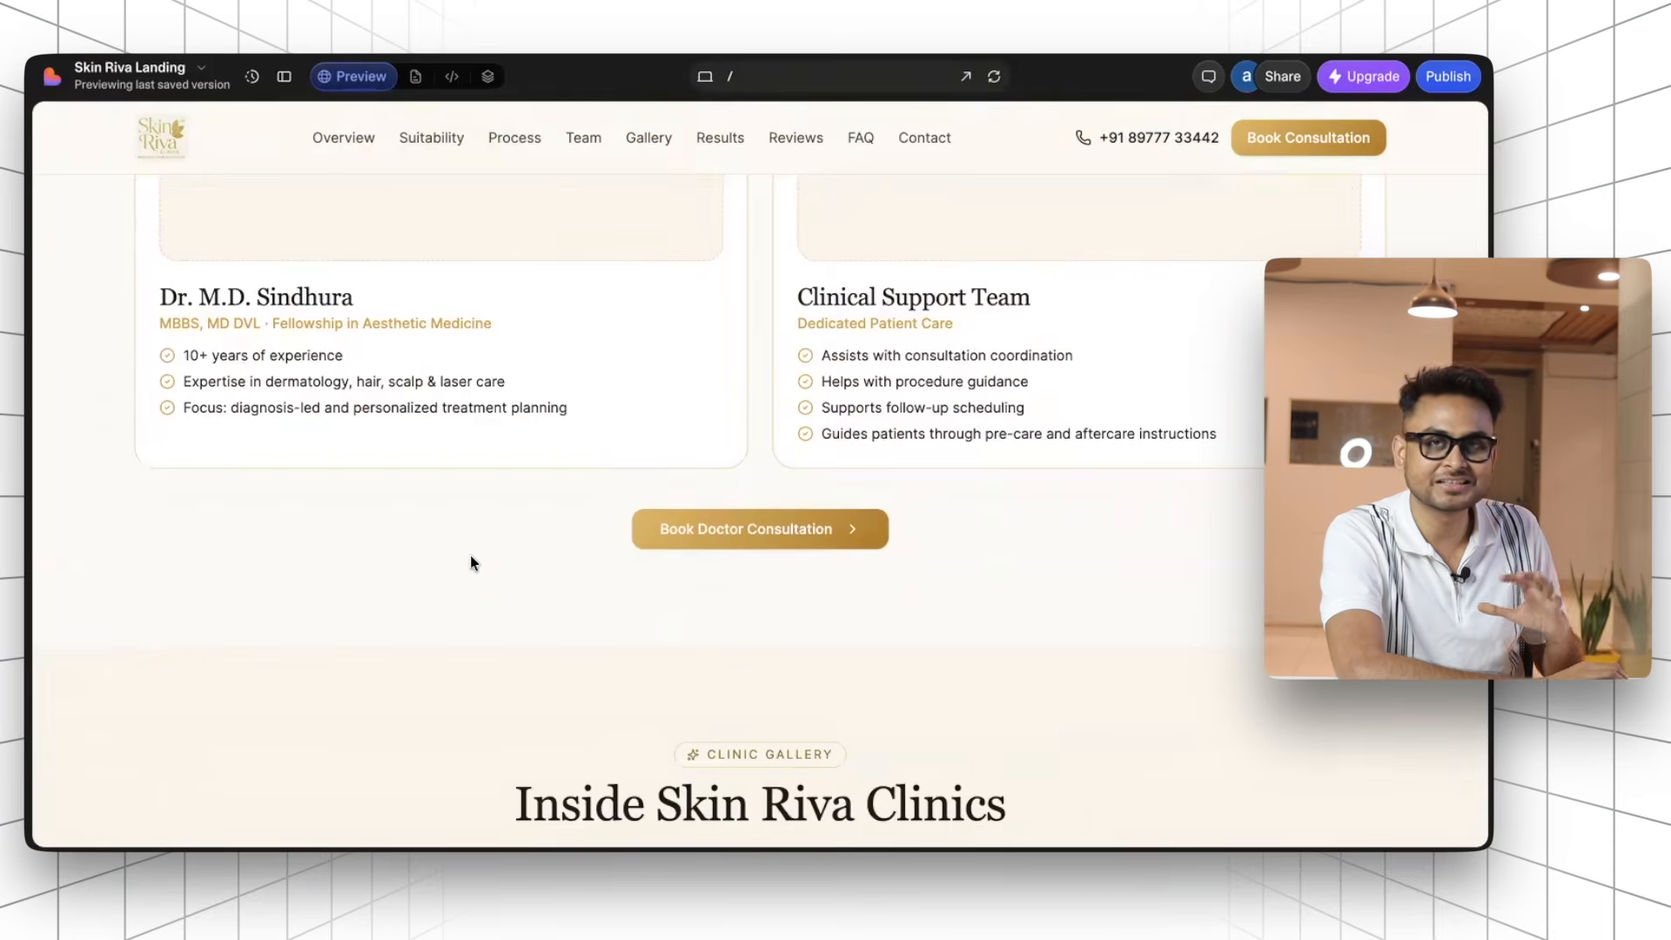
pyautogui.scroll(-1, 470, 555)
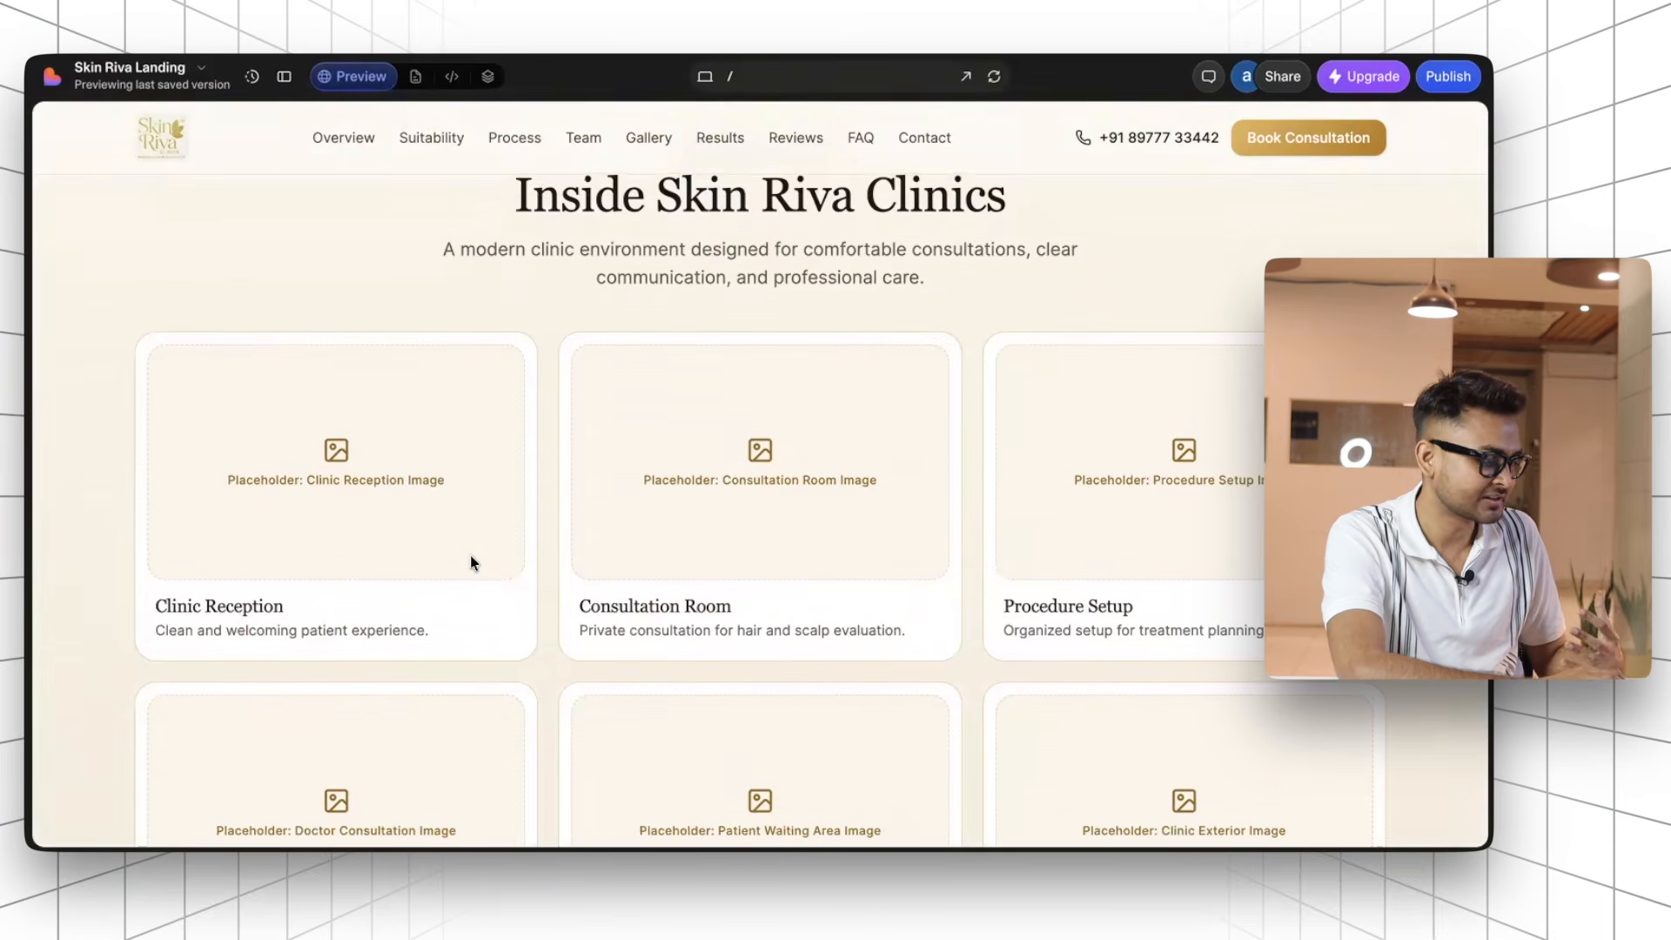
pyautogui.scroll(1, 317, 533)
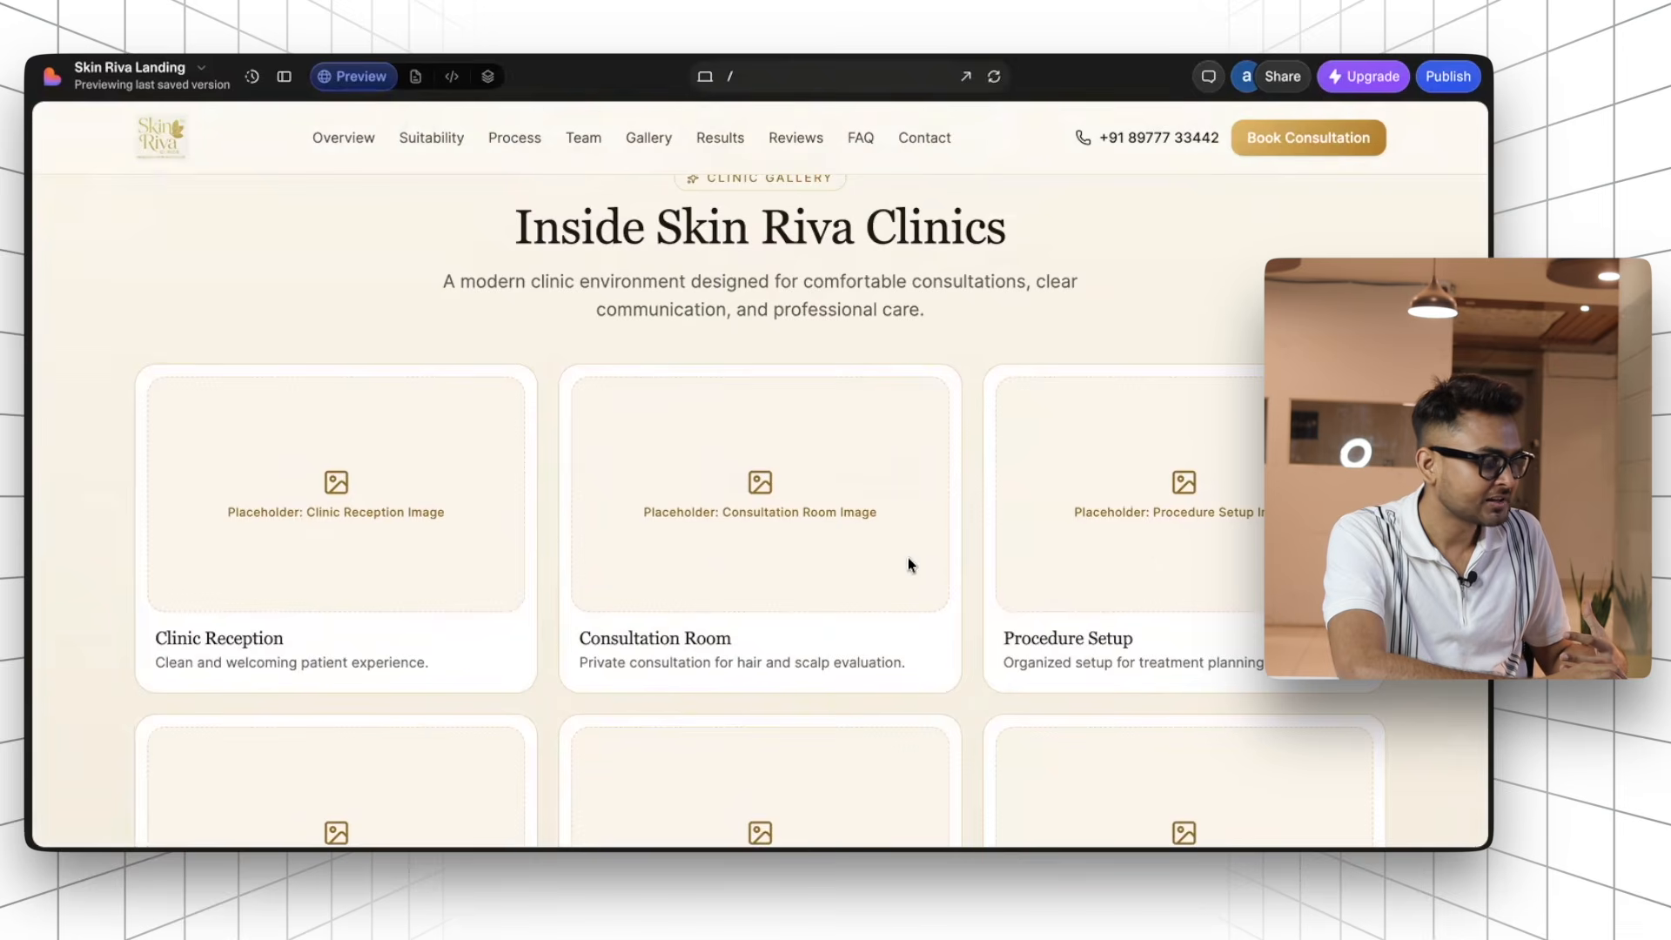
pyautogui.scroll(-7, 1019, 536)
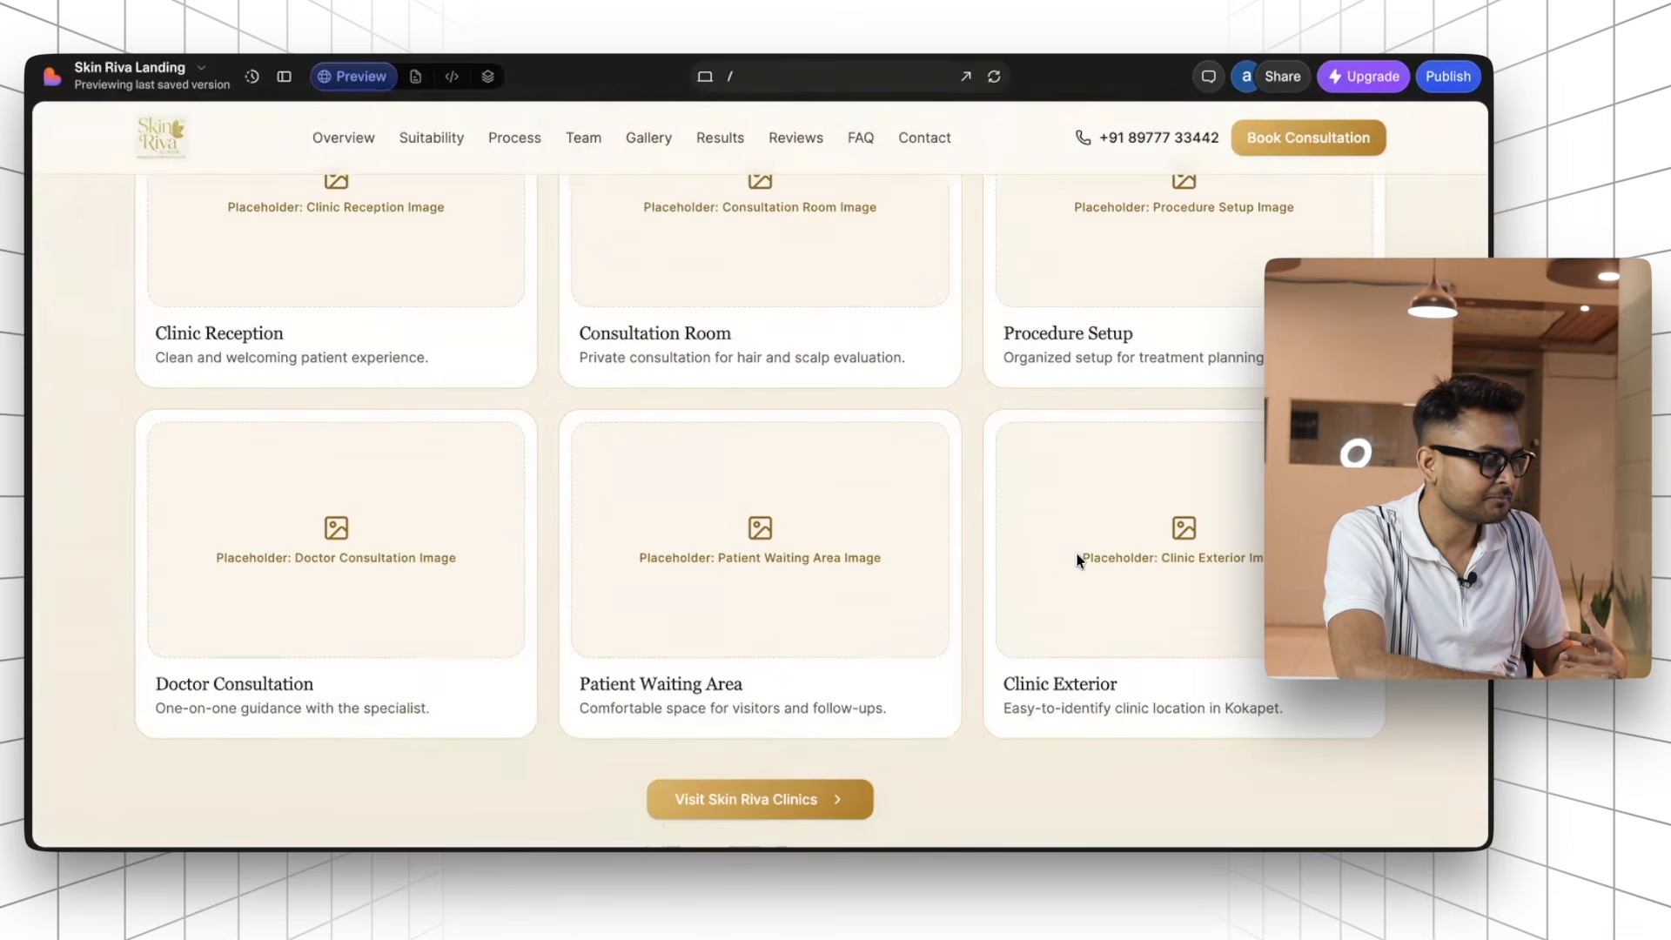
pyautogui.scroll(4, 1079, 560)
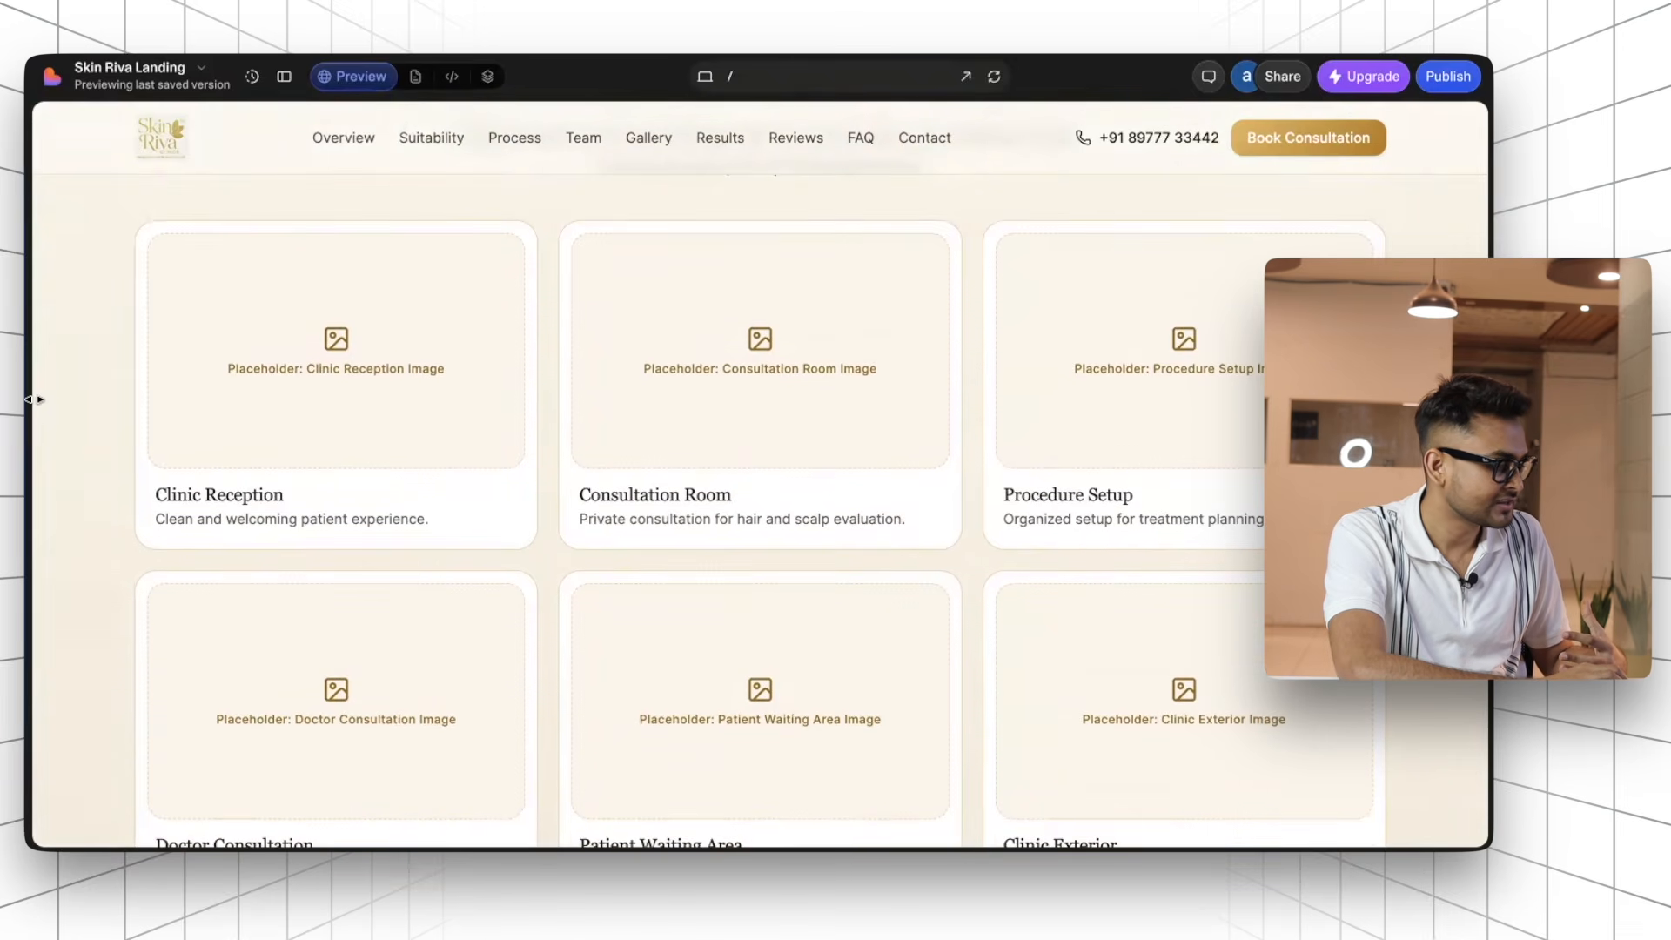
pyautogui.scroll(-10, 498, 532)
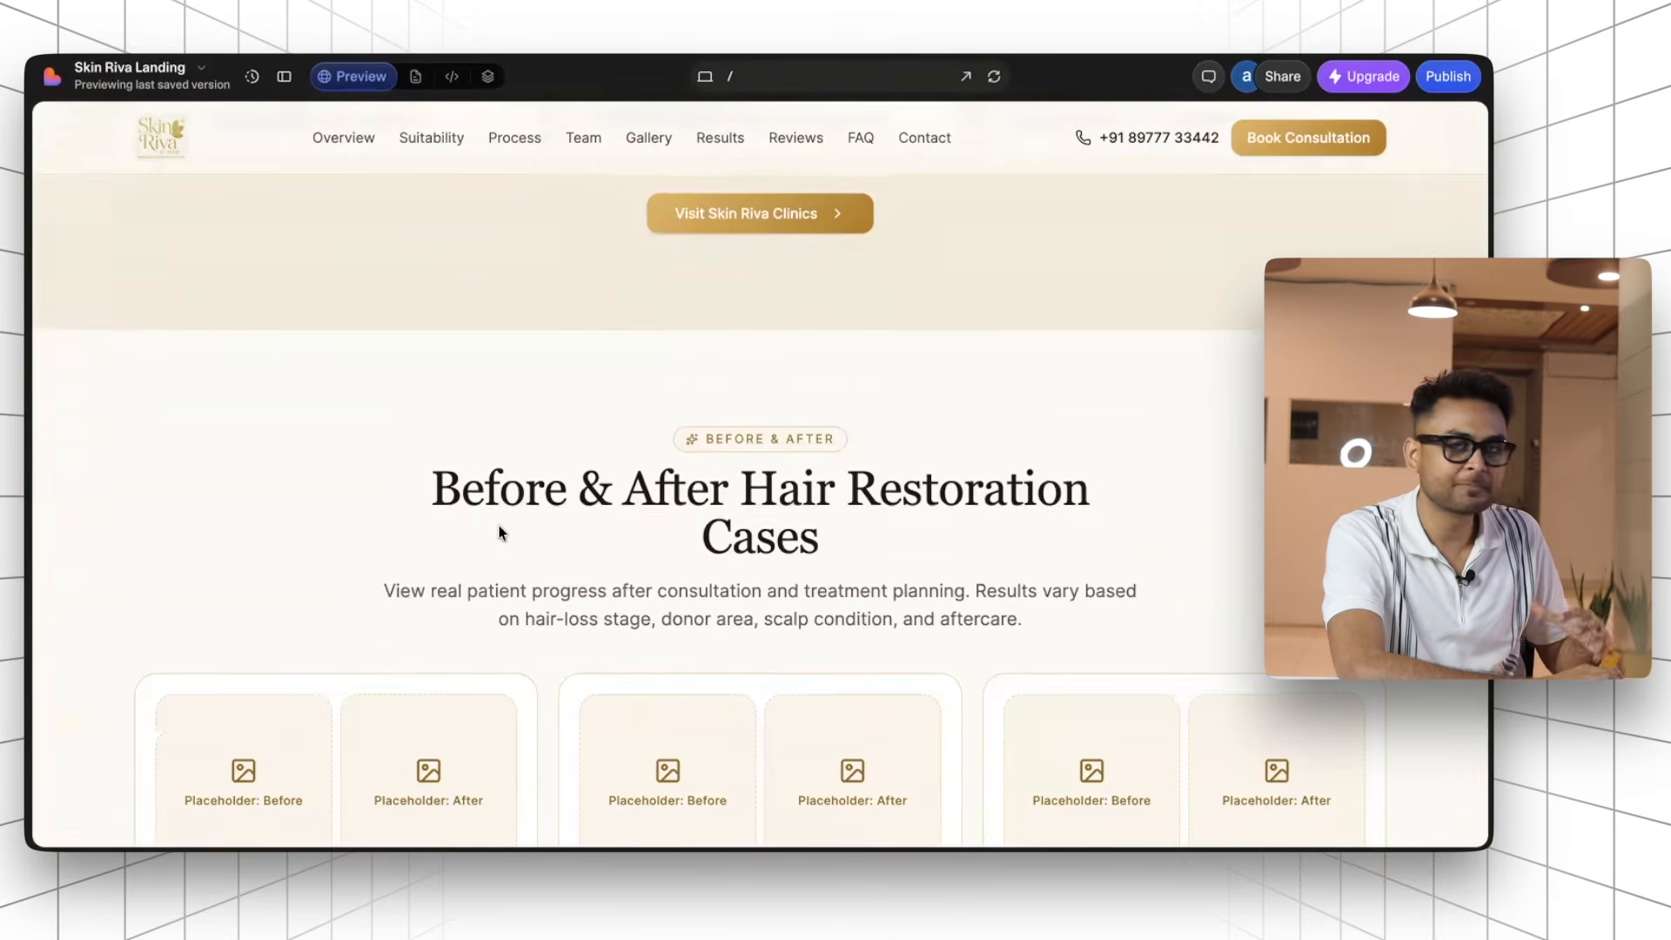
# Highlight the "Inside Skin Riva Clinics" heading and re-examine the gallery's image placeholders with their captions
pyautogui.scroll(10, 499, 529)
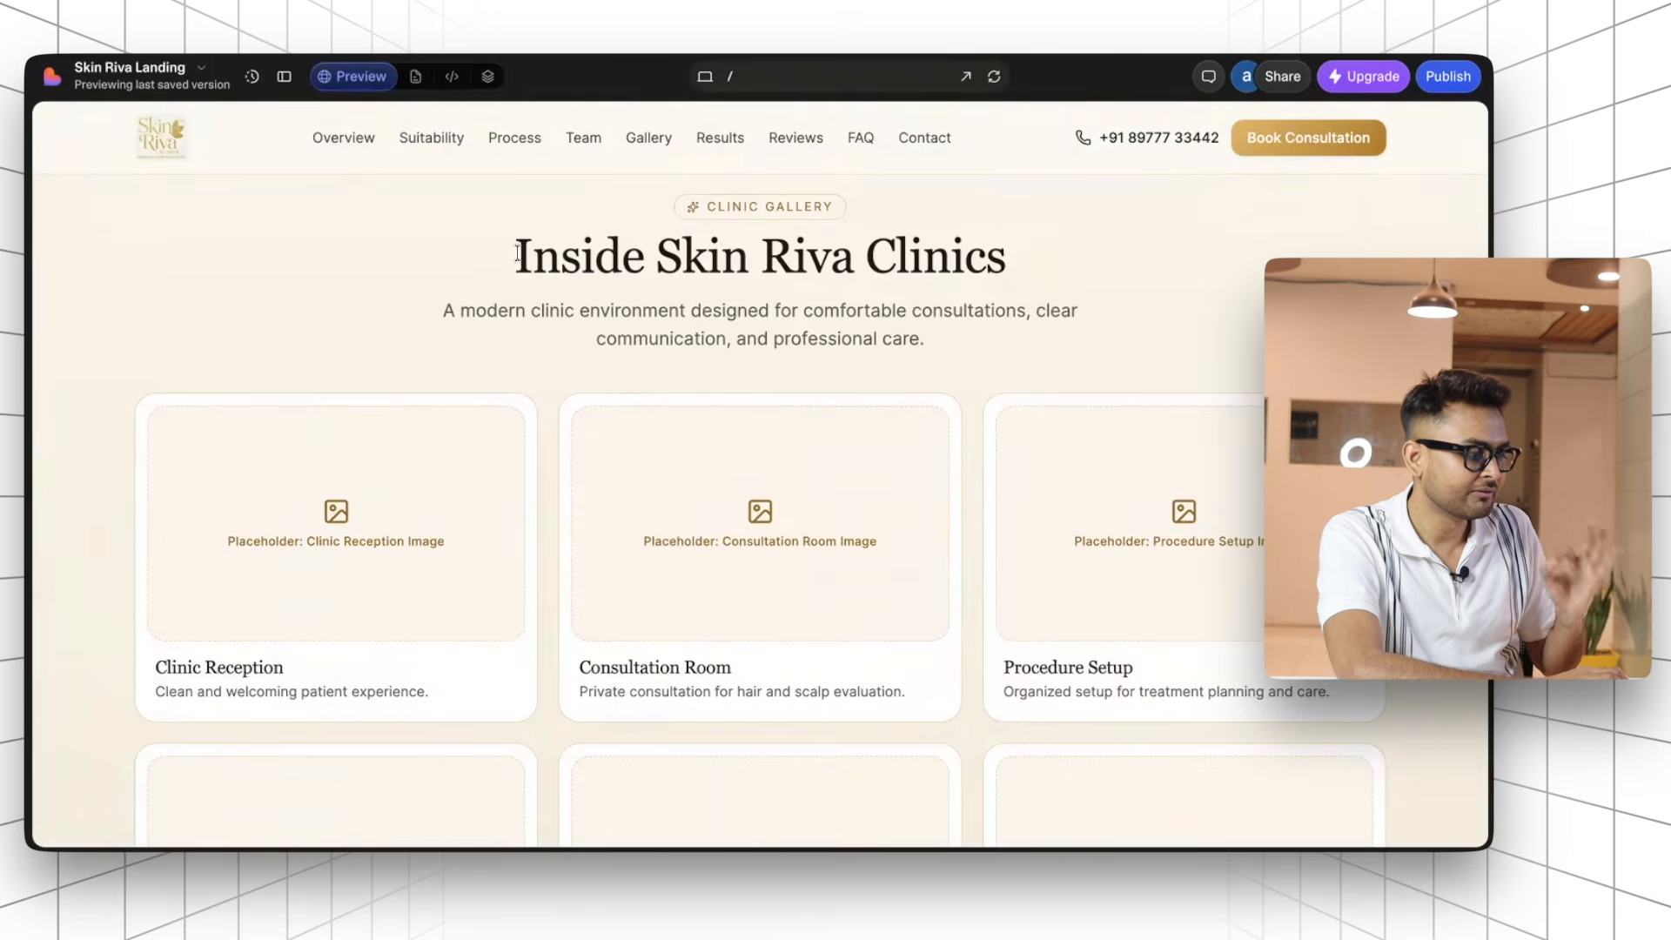
pyautogui.moveTo(513, 253); pyautogui.dragTo(1022, 273)
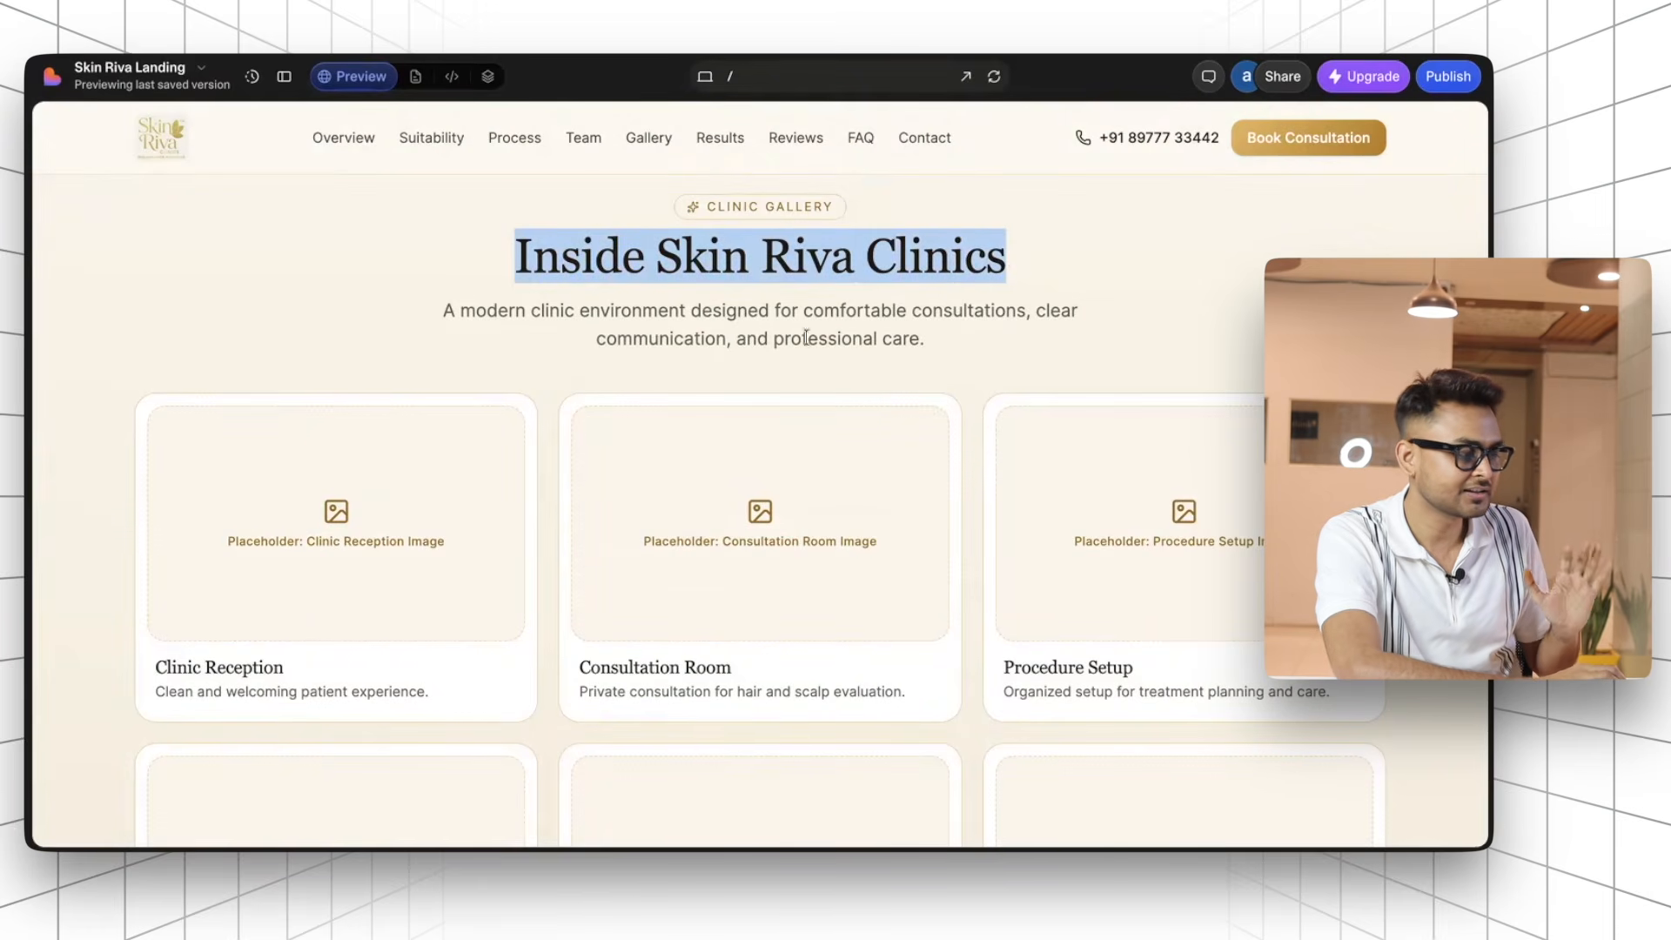
pyautogui.scroll(-2, 718, 357)
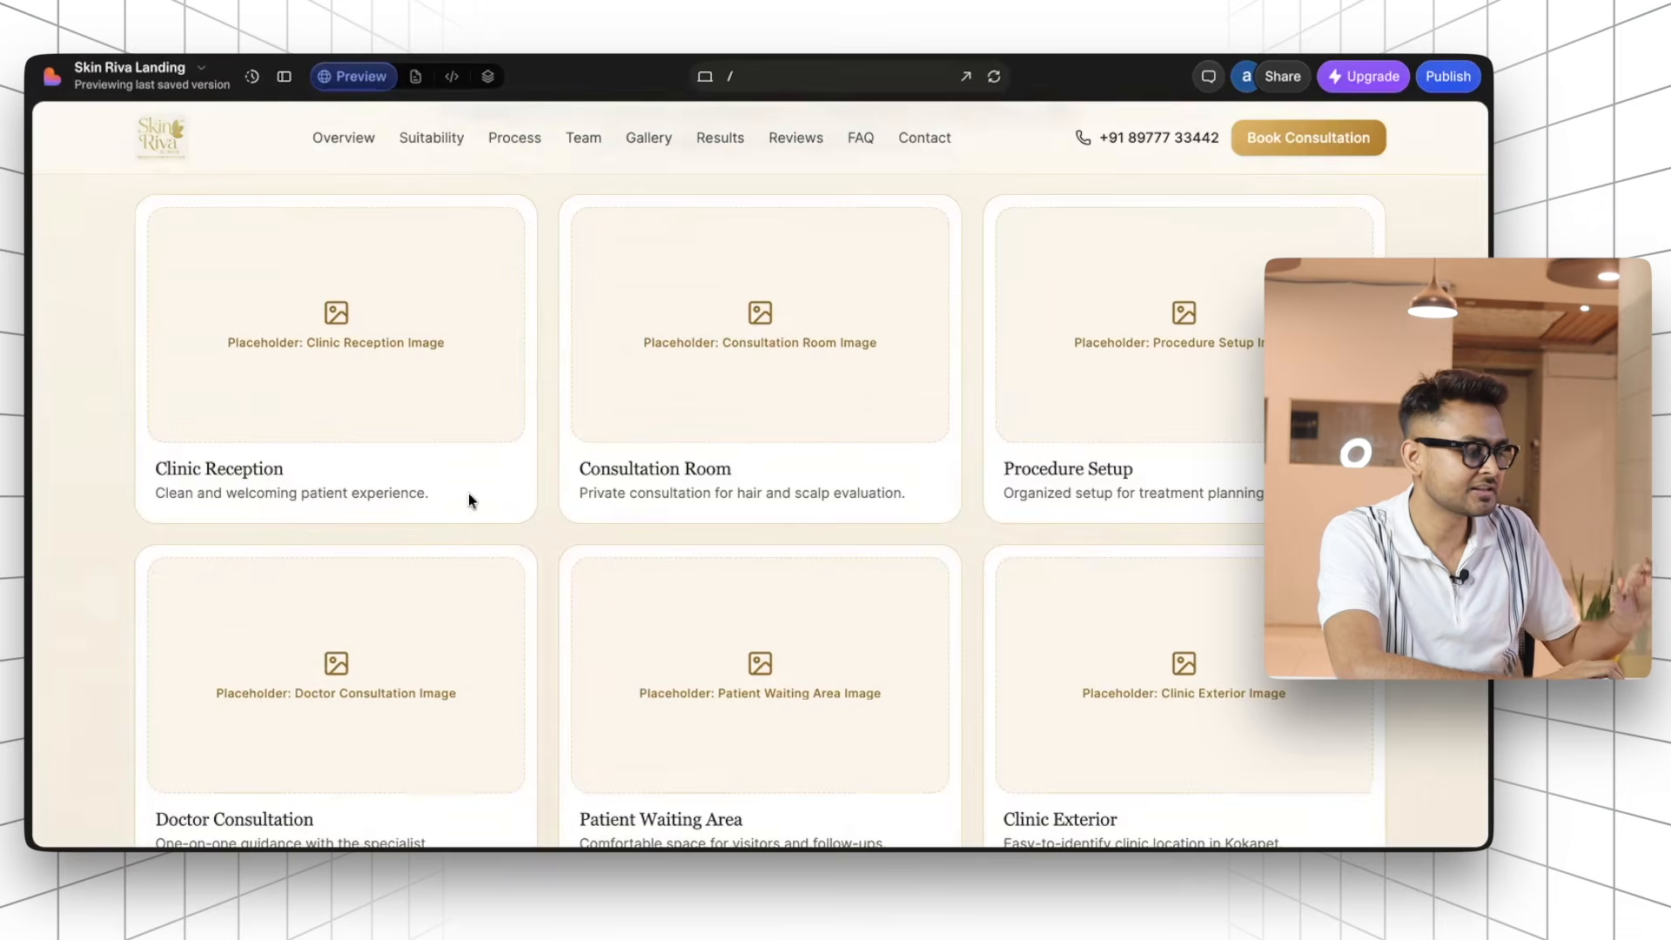
pyautogui.scroll(1, 468, 496)
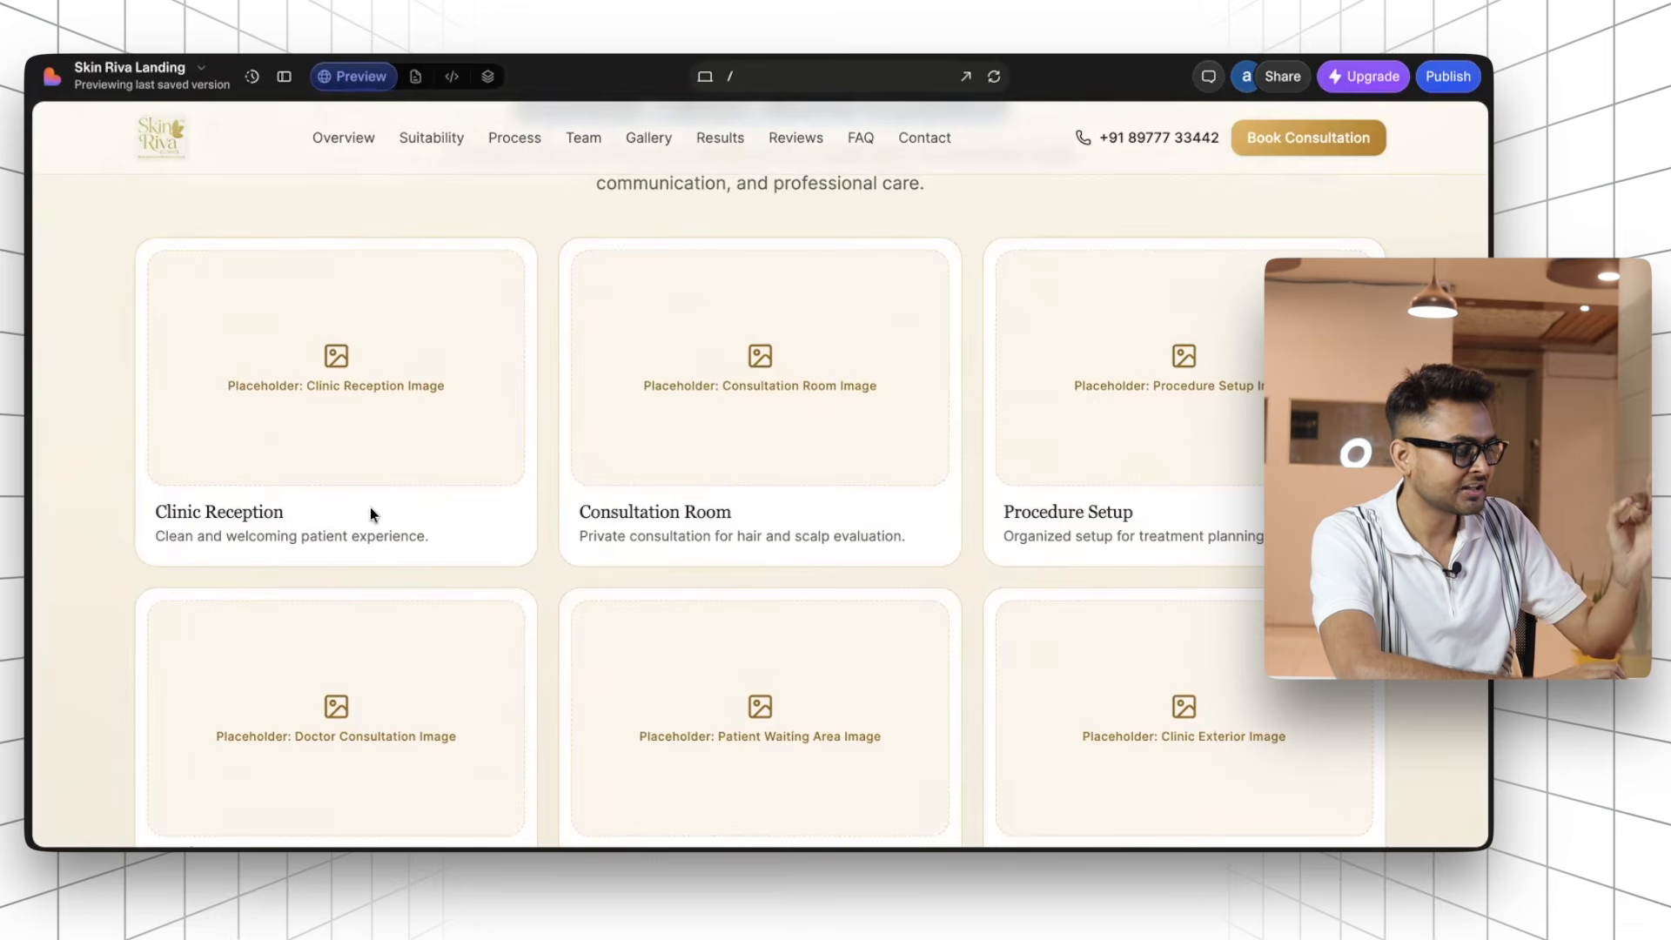
# Skim the landing page's remaining sections, including Expectations & Aftercare, the result cases and the Patient Stories video placeholders
pyautogui.scroll(-15, 195, 459)
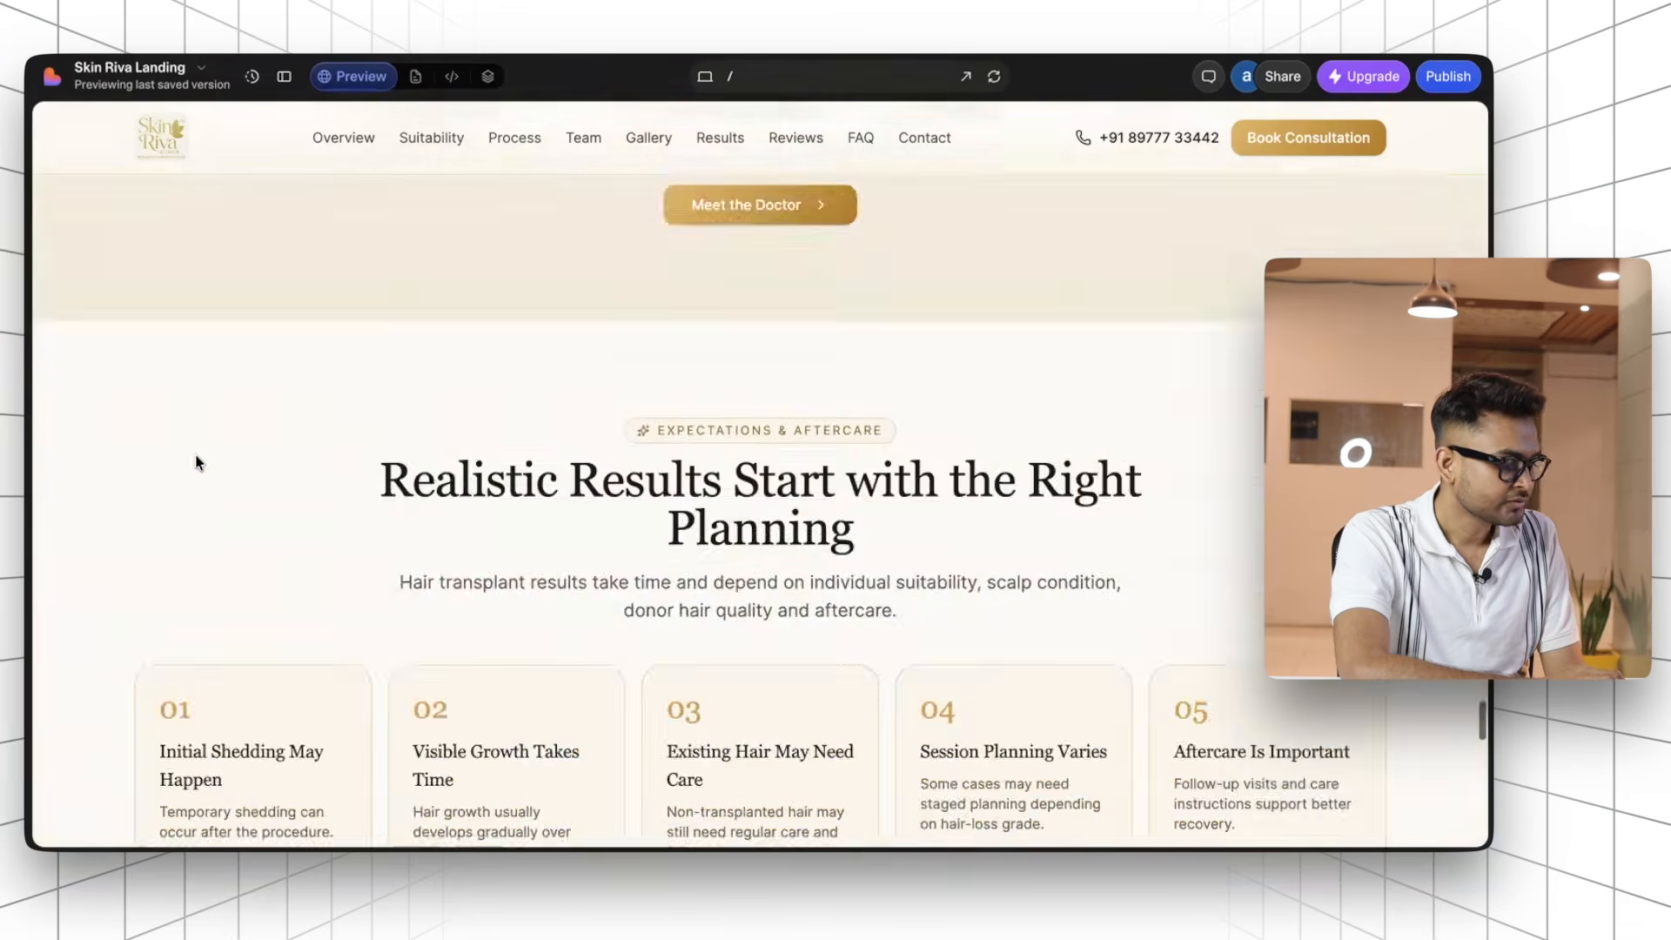
pyautogui.scroll(15, 197, 462)
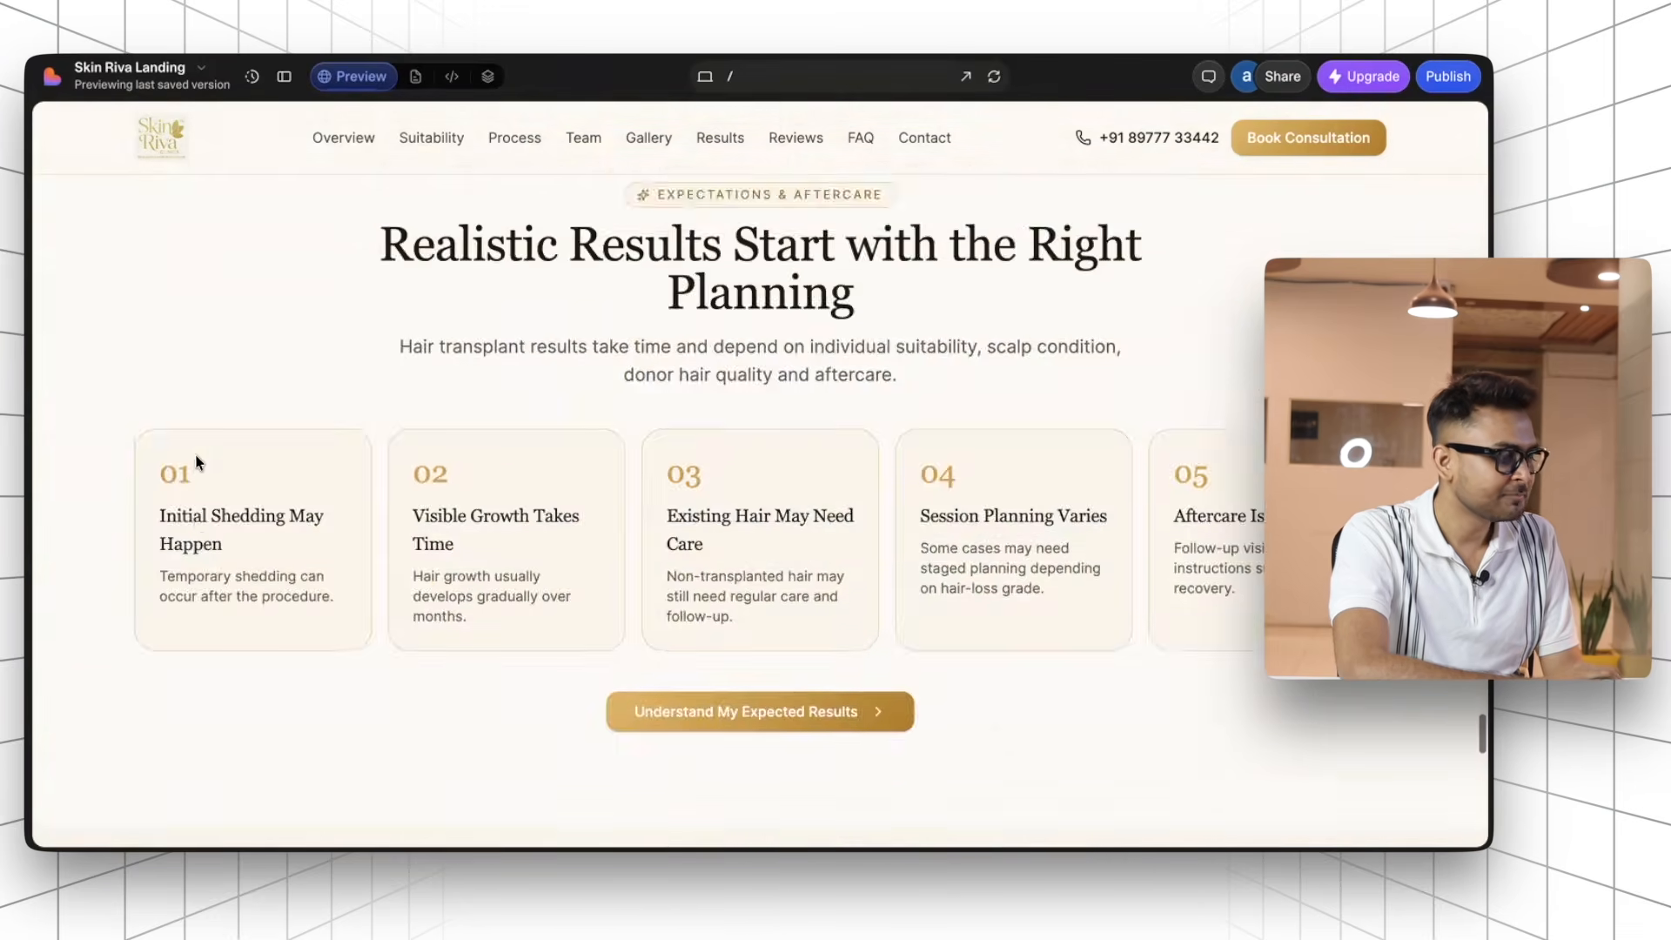
pyautogui.scroll(-10, 195, 461)
pyautogui.scroll(10, 195, 461)
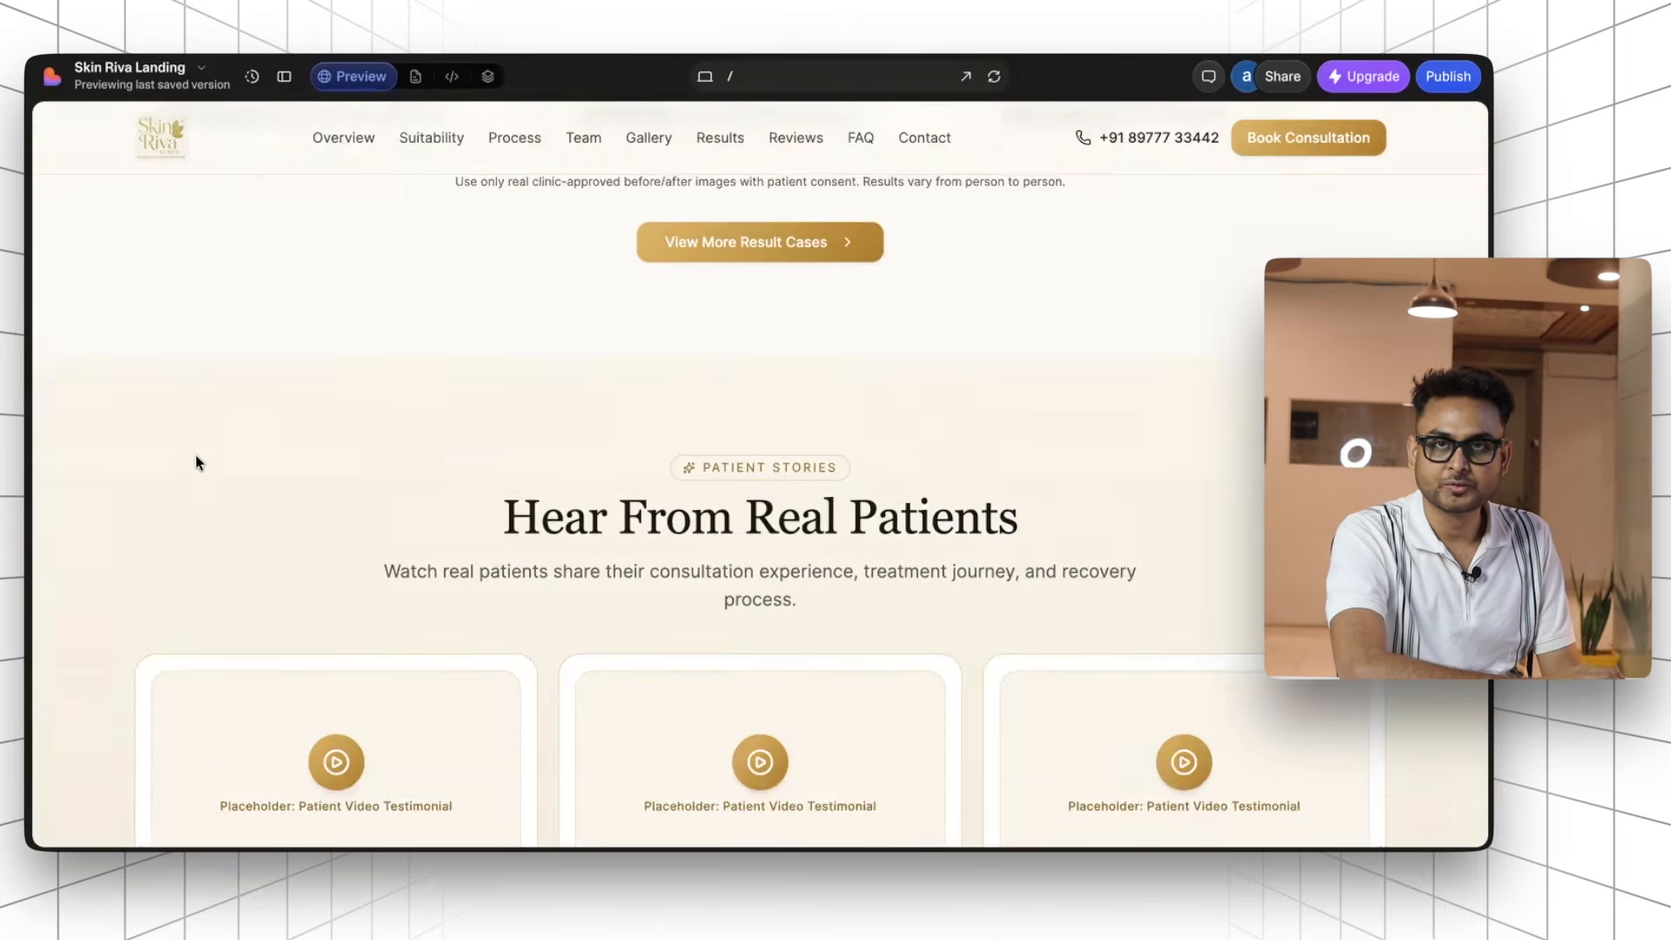
# Return to the landing page's hero section, check the site's publishing details with its website URL and visibility, and close them
pyautogui.scroll(15, 196, 462)
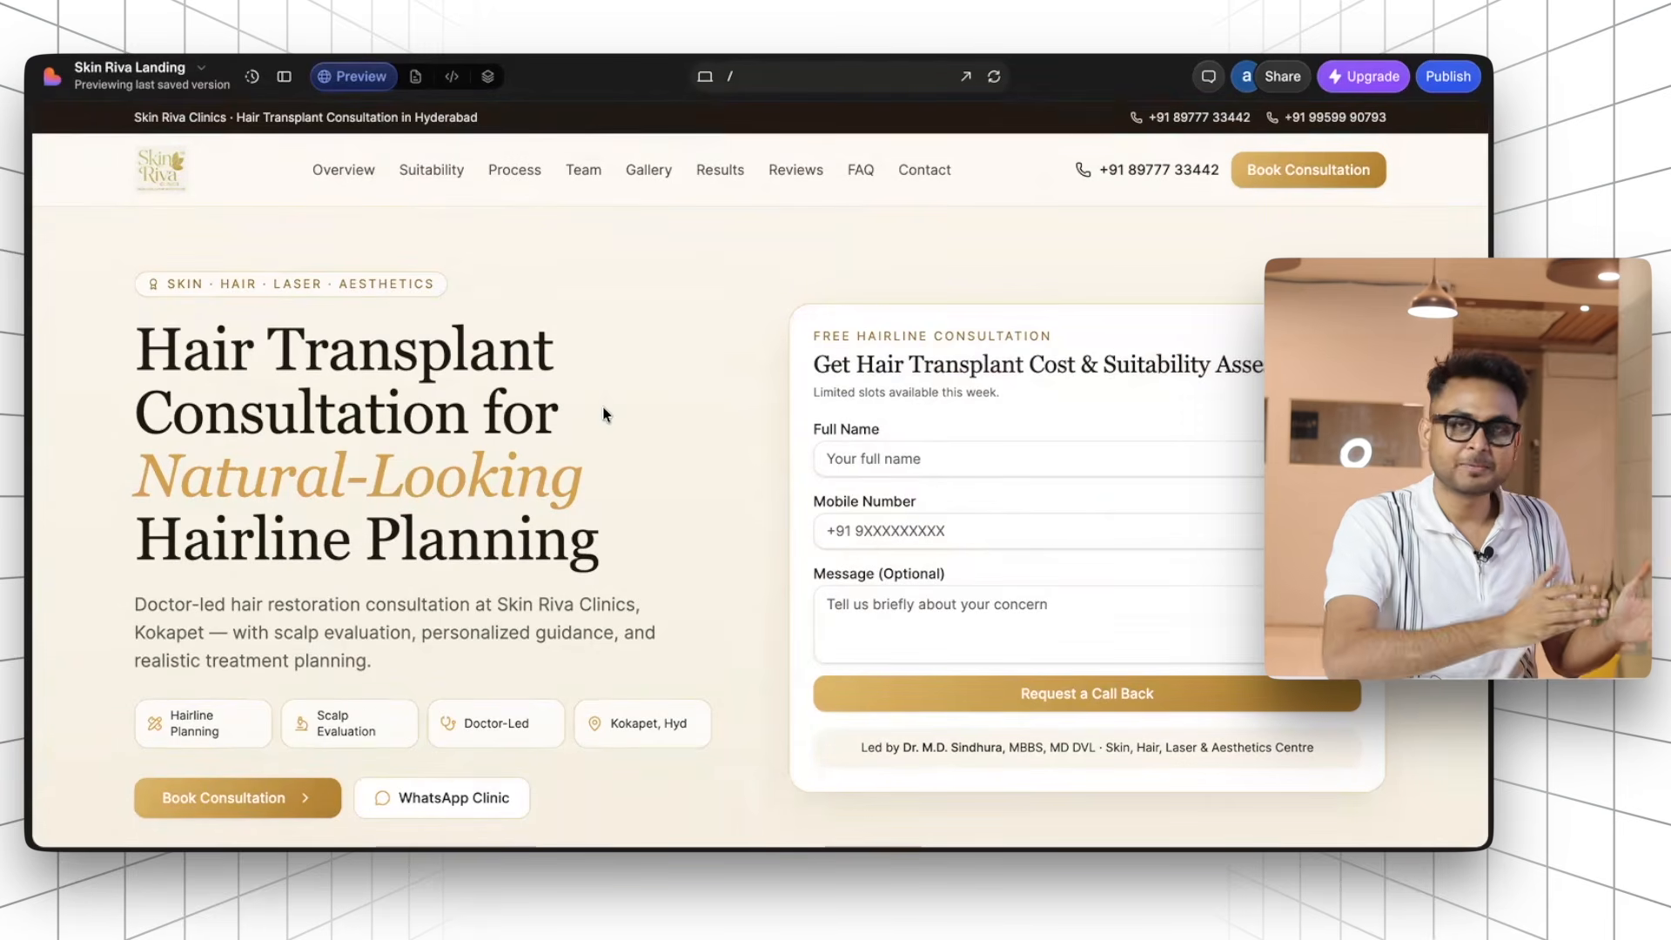
pyautogui.click(1442, 81)
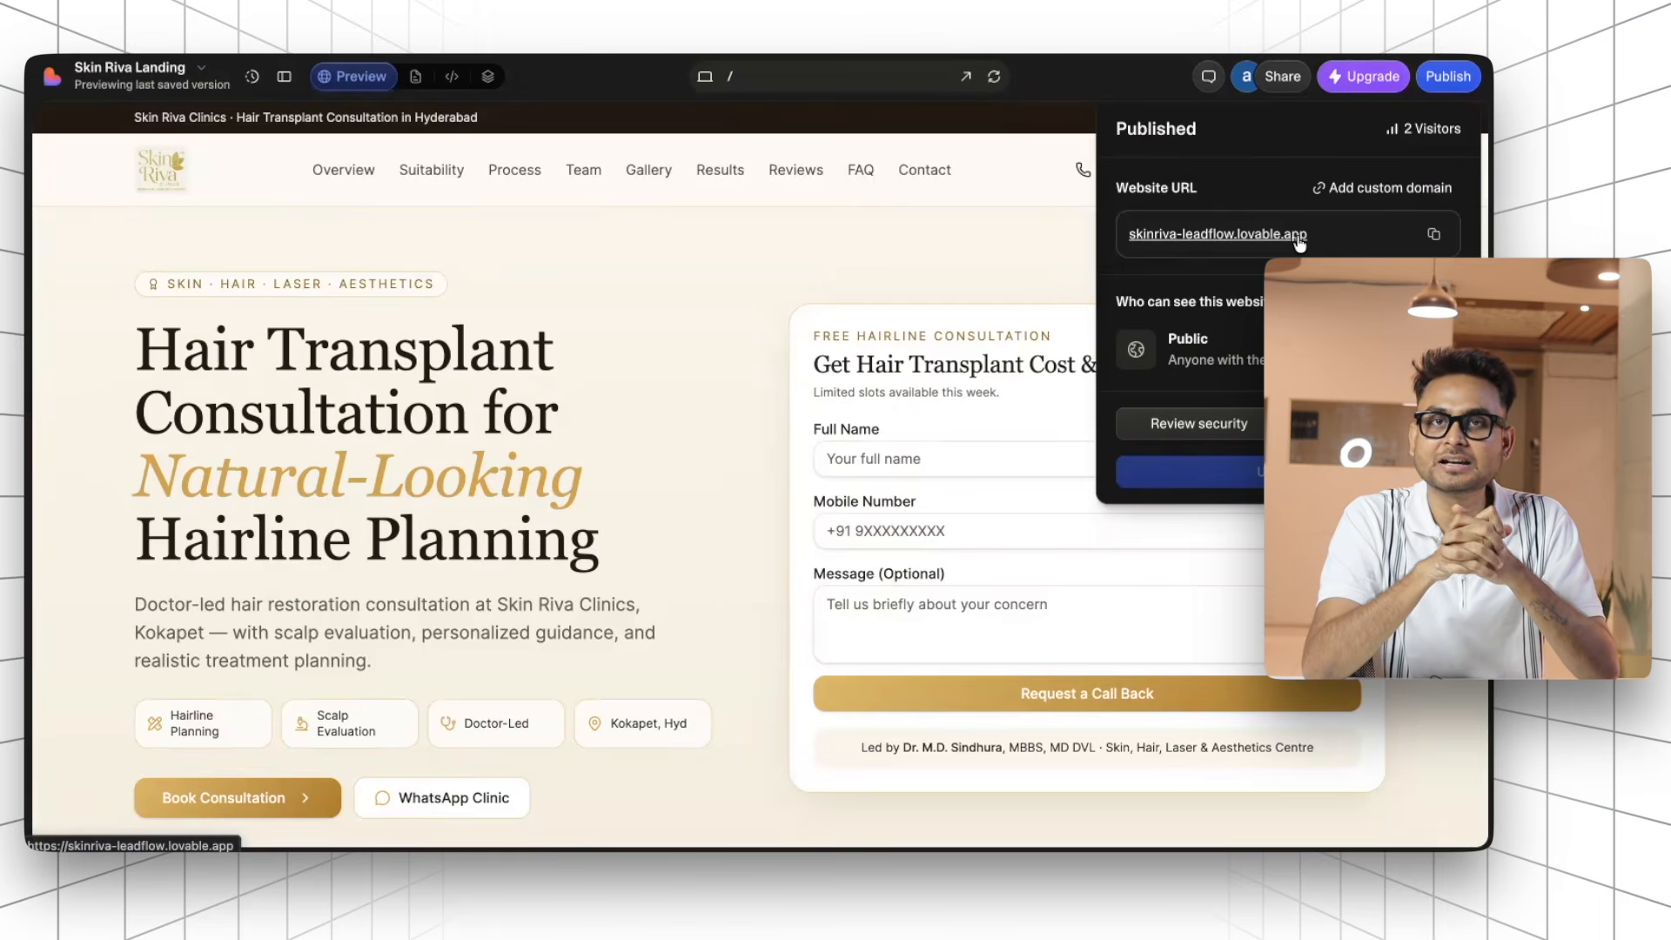
pyautogui.click(754, 369)
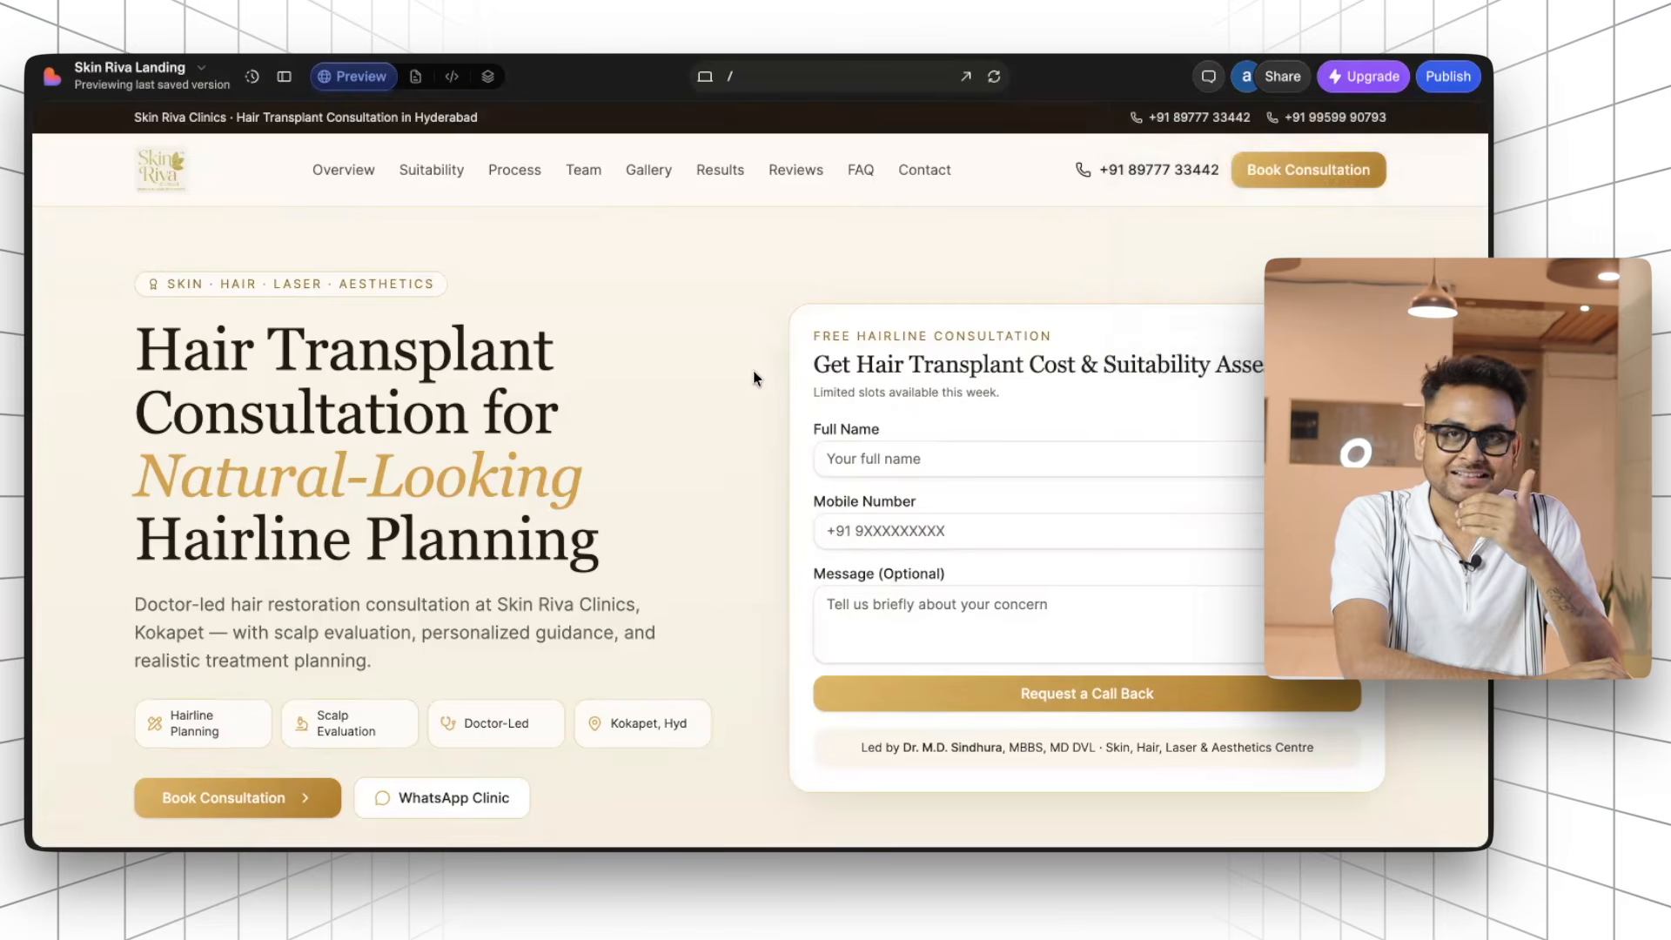